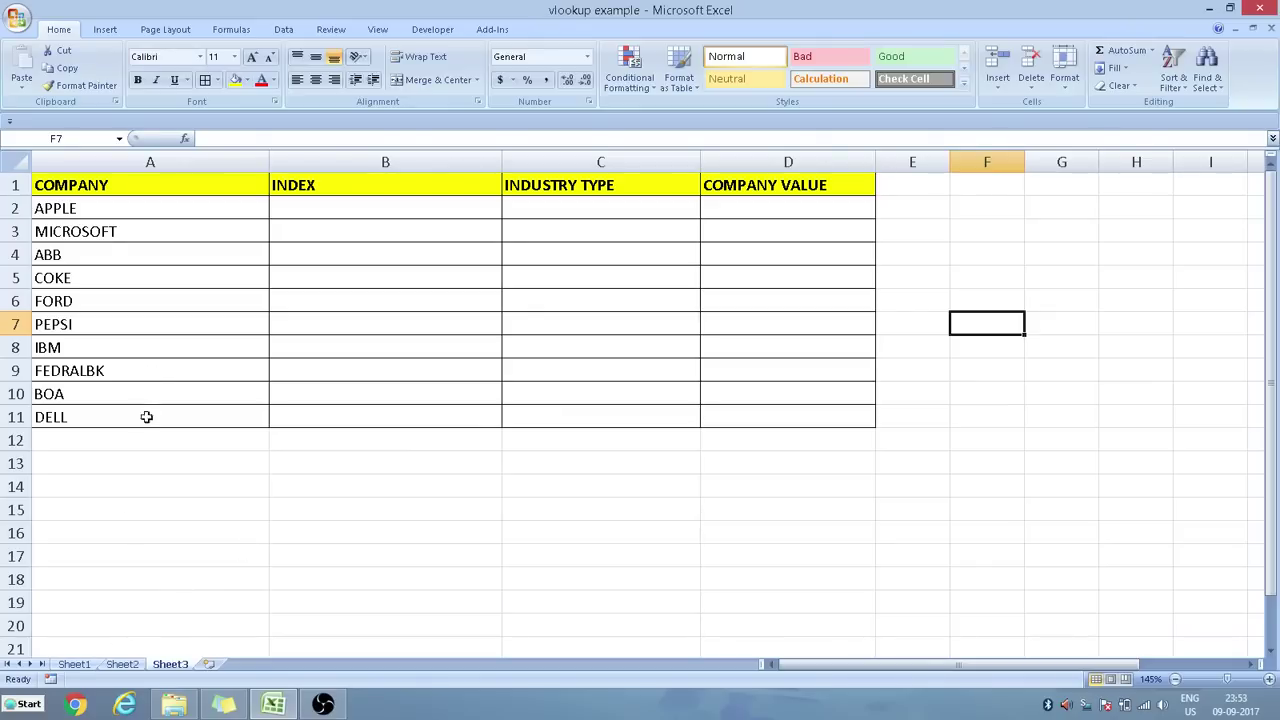
# Examine the company index table on Sheet1 and the company, industry type and company value columns on Sheet2.
pyautogui.click(85, 666)
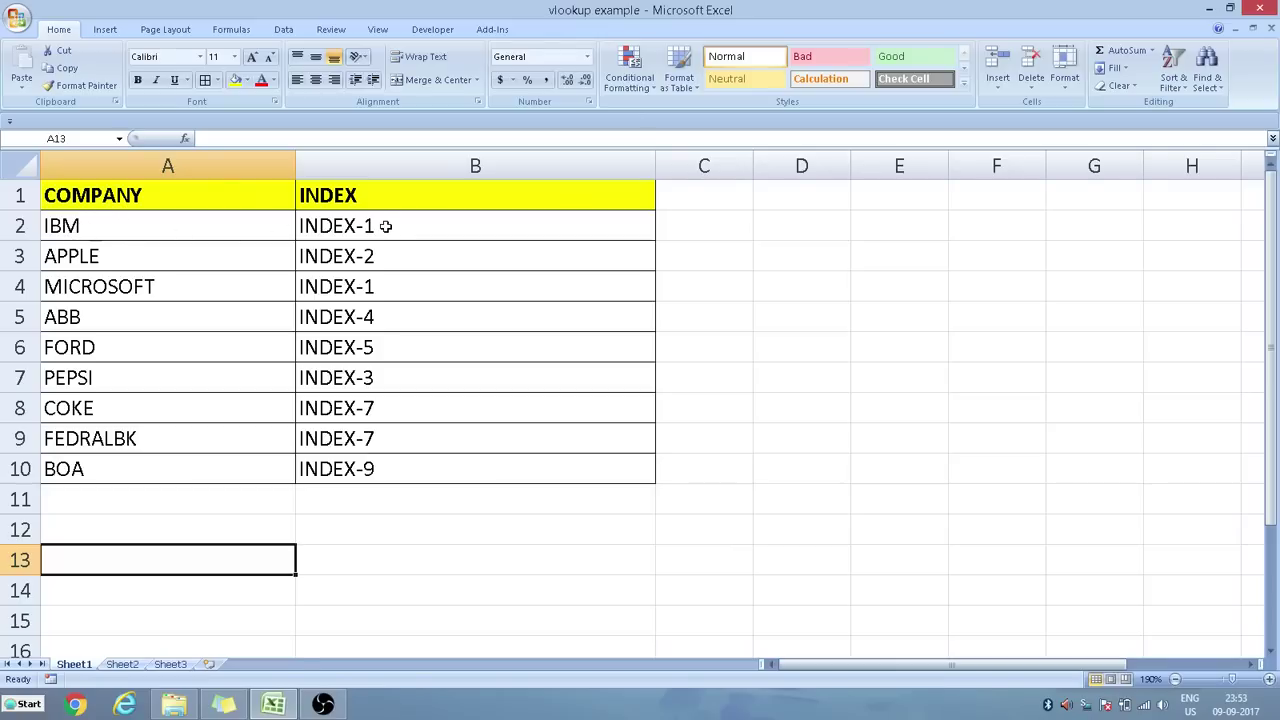
pyautogui.click(368, 195)
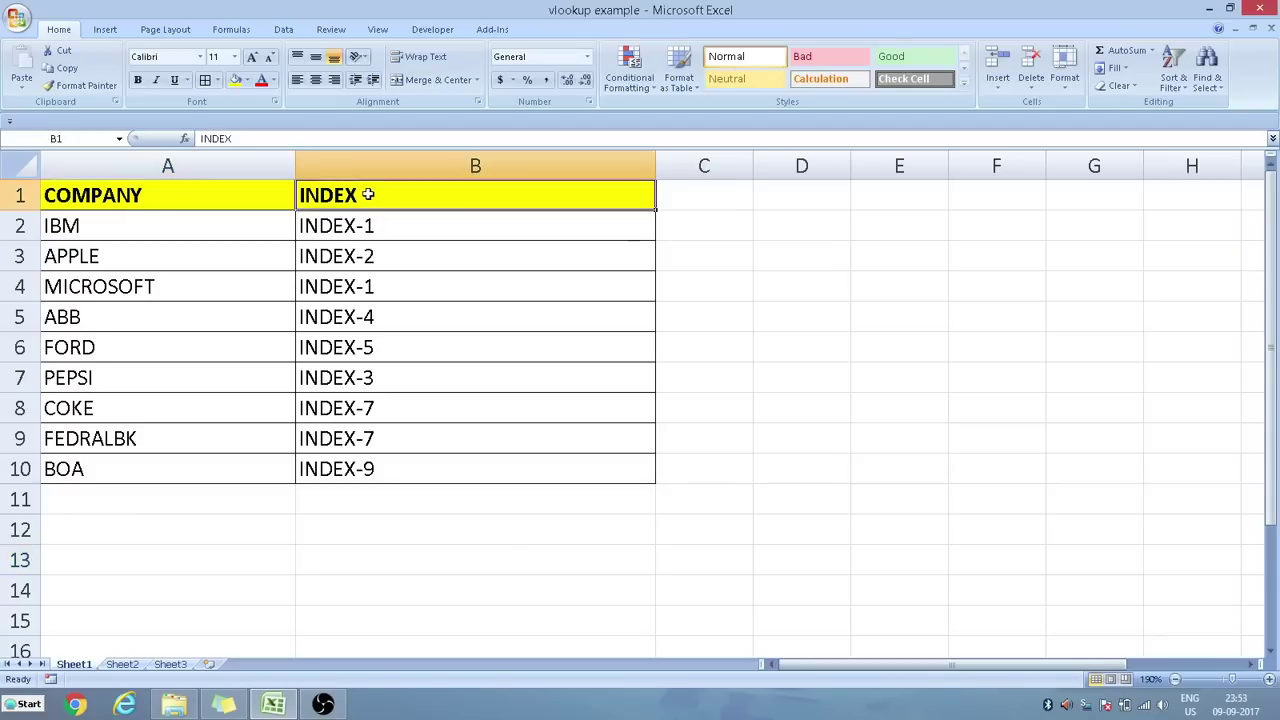
pyautogui.click(122, 664)
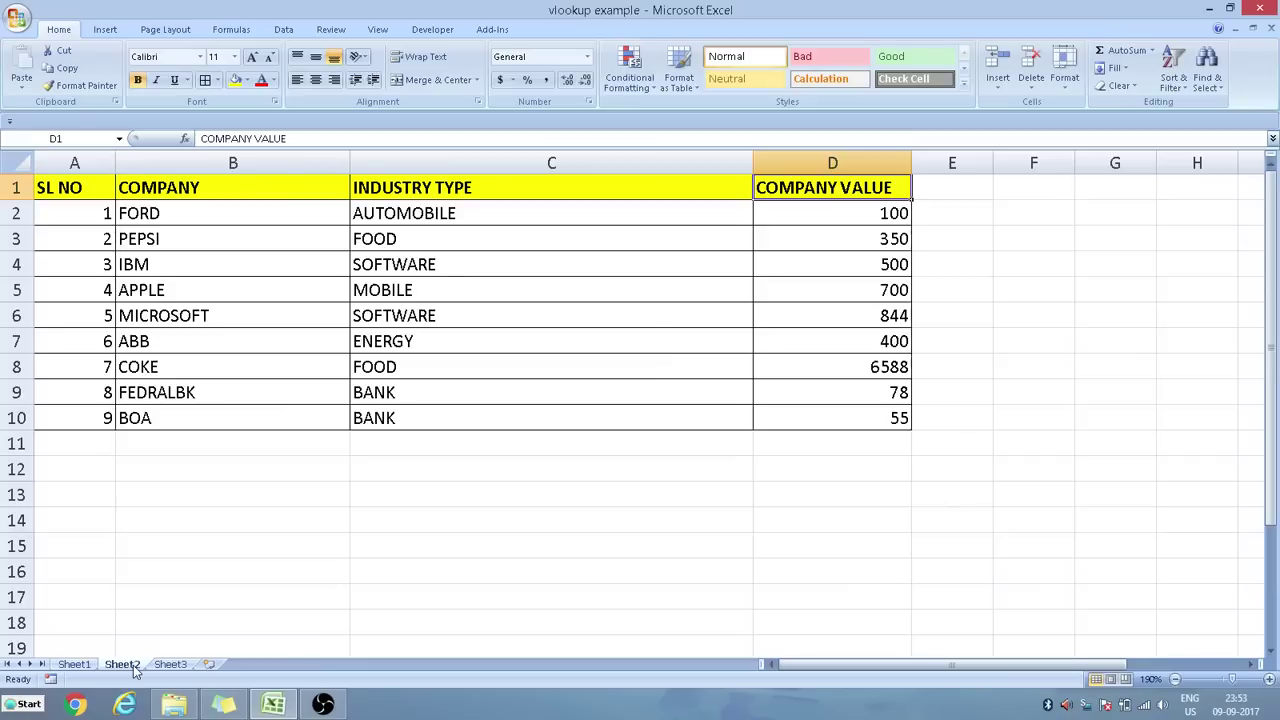
pyautogui.click(148, 194)
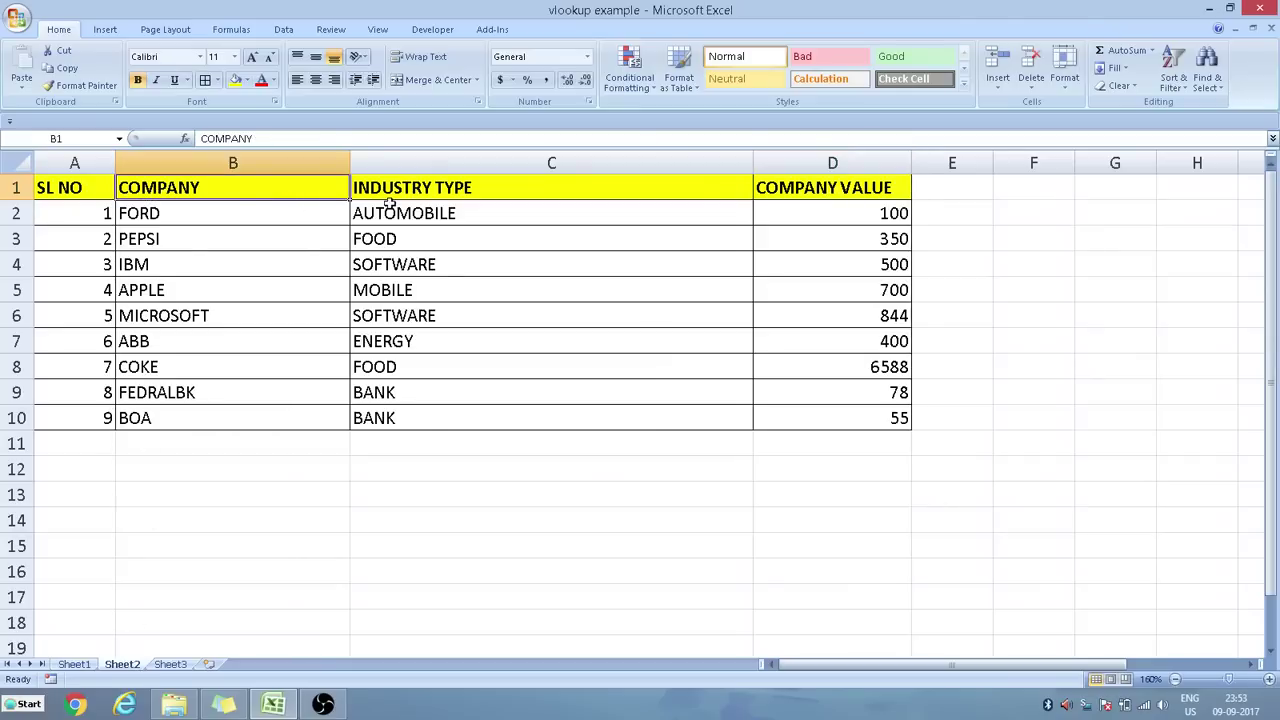
pyautogui.click(486, 188)
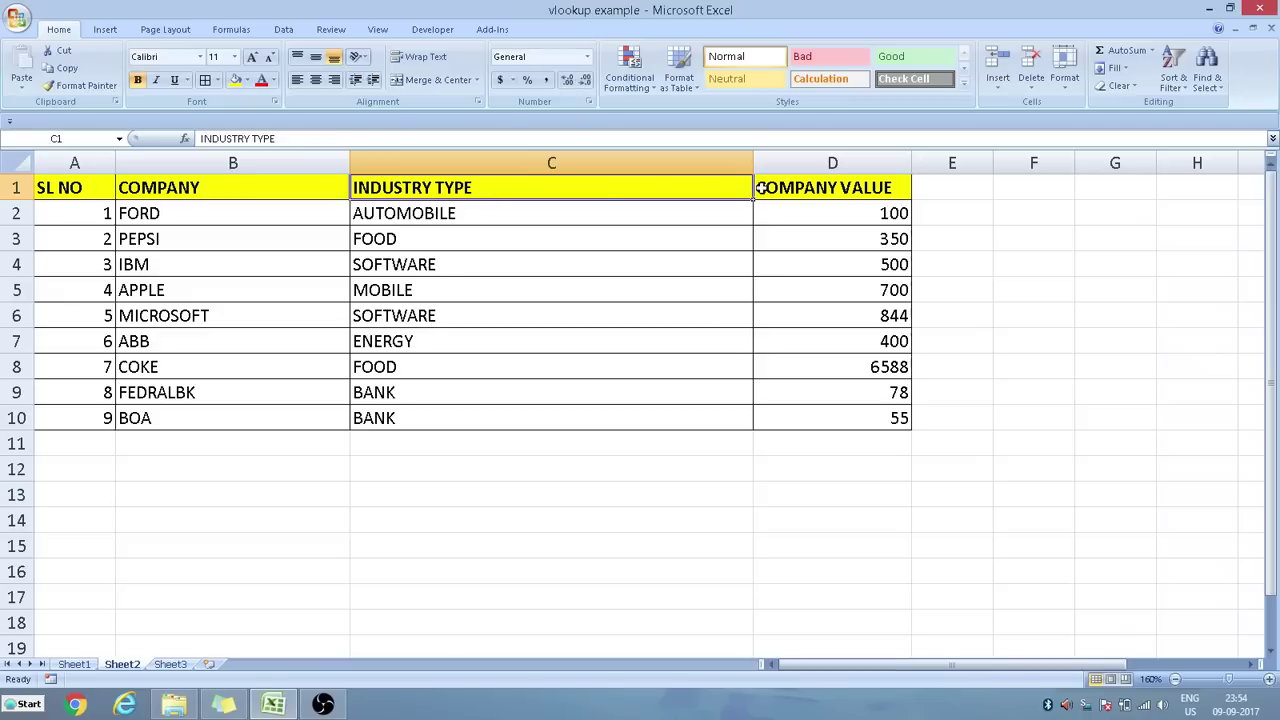
pyautogui.click(858, 189)
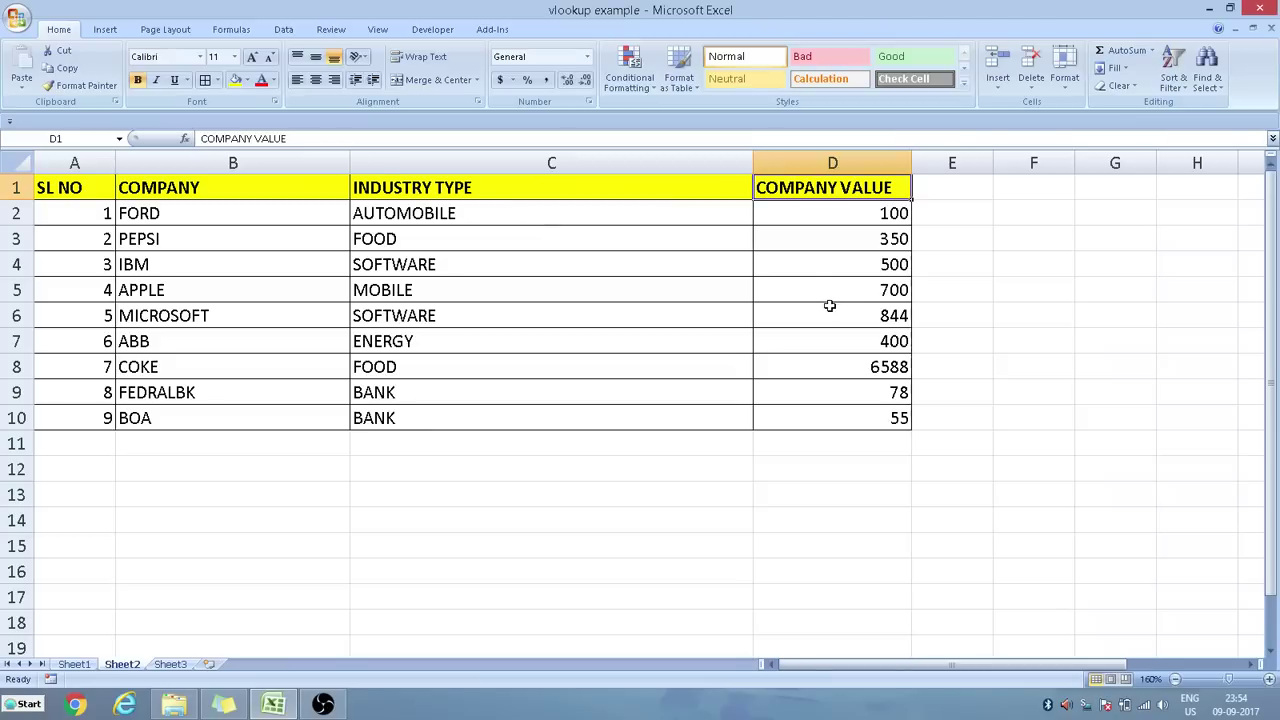
pyautogui.moveTo(853, 208); pyautogui.dragTo(864, 421)
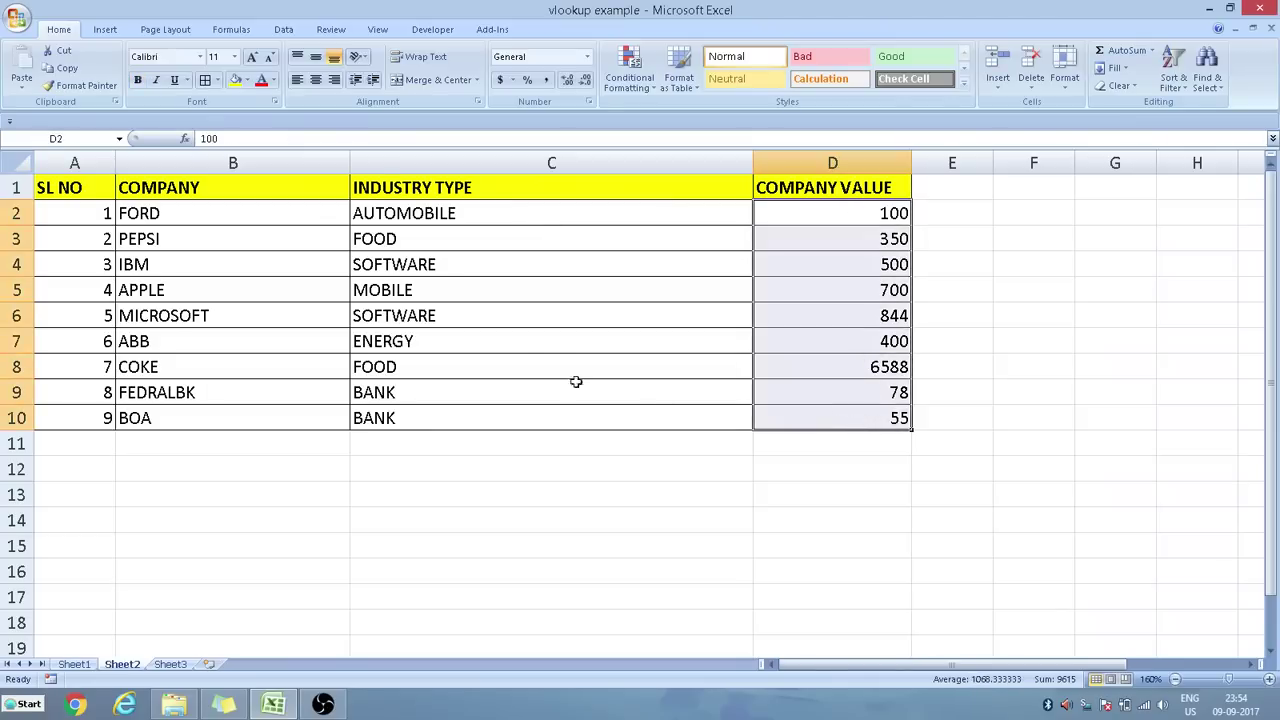
pyautogui.click(186, 210)
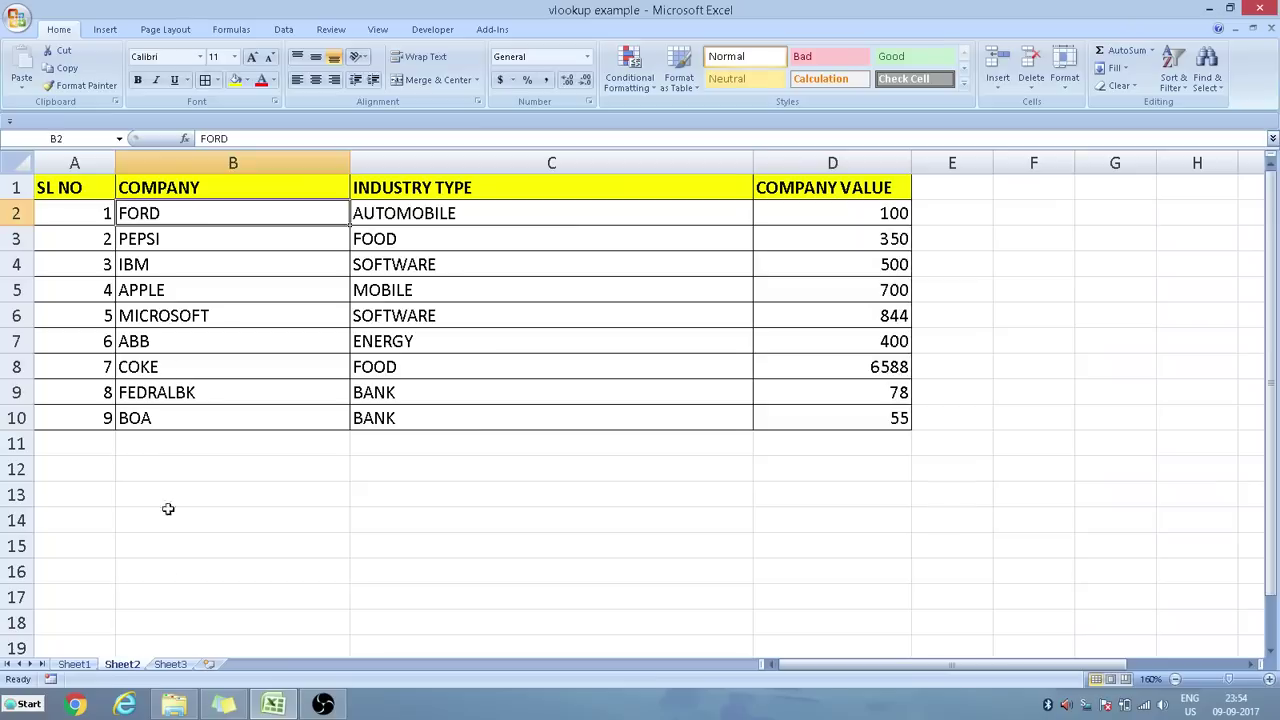
# Review the COMPANY, INDEX, INDUSTRY TYPE and COMPANY VALUE columns of the Sheet3 table.
pyautogui.click(170, 664)
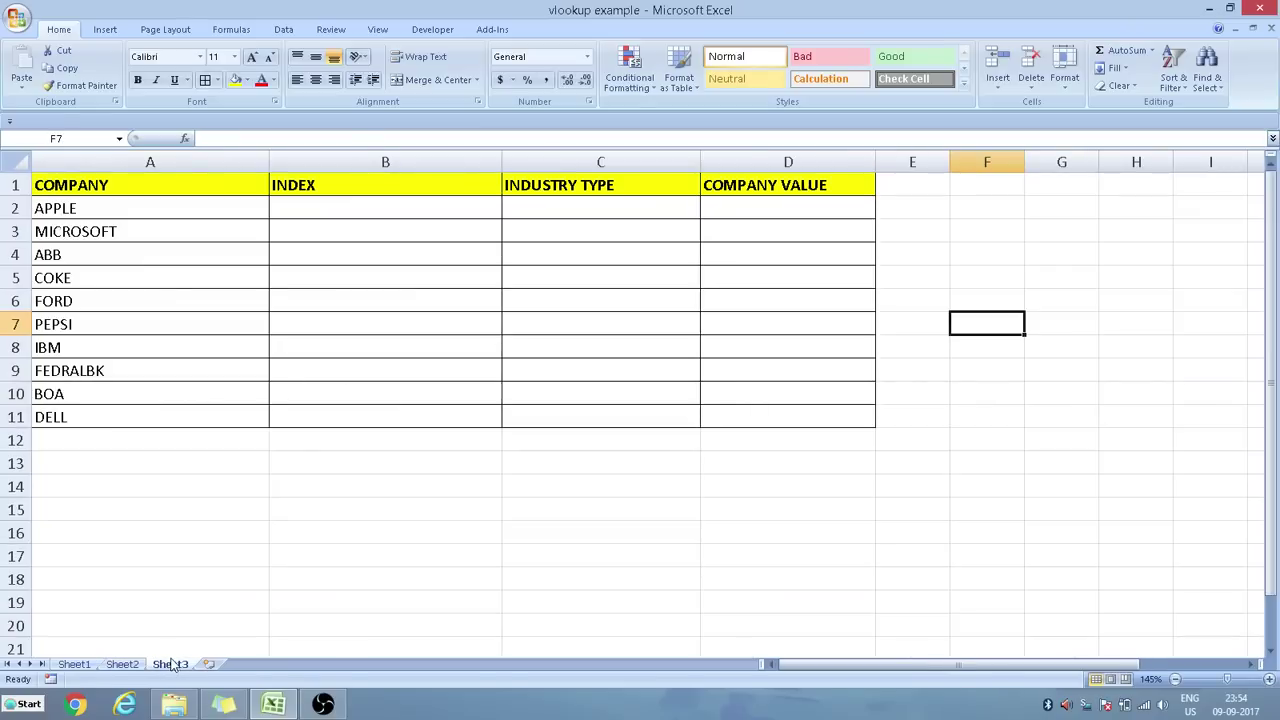
pyautogui.click(71, 182)
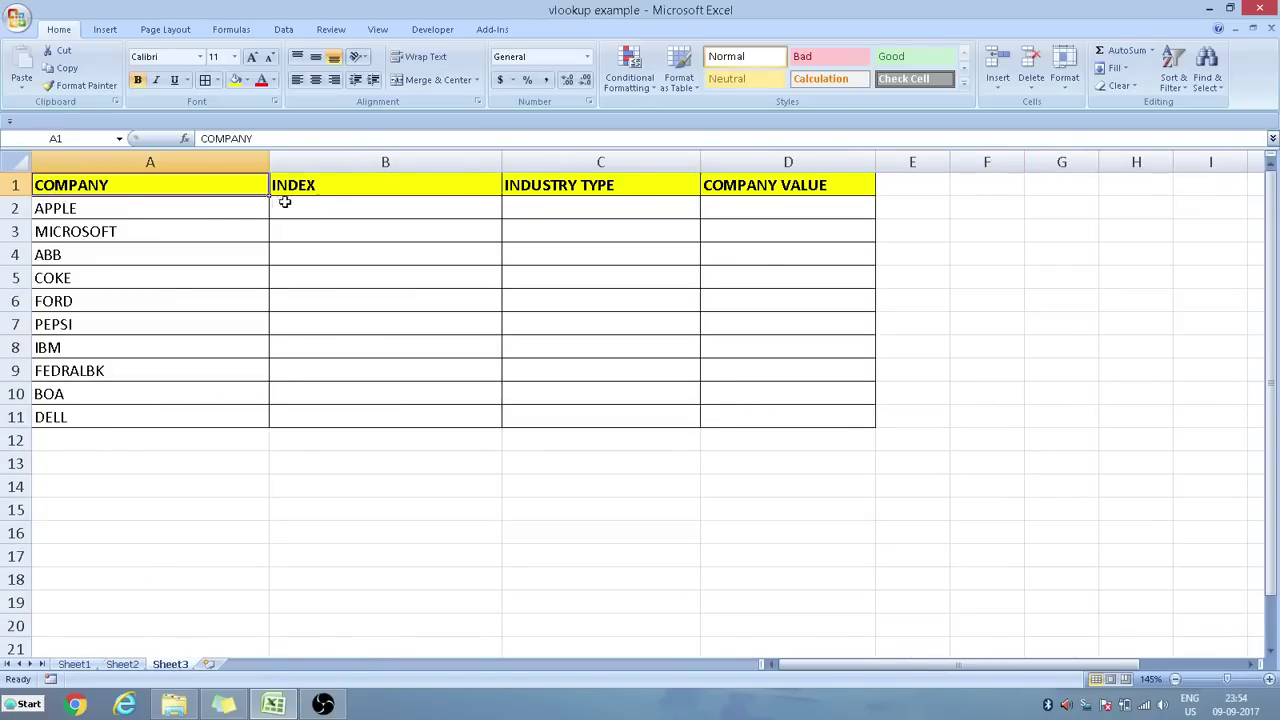
pyautogui.click(311, 185)
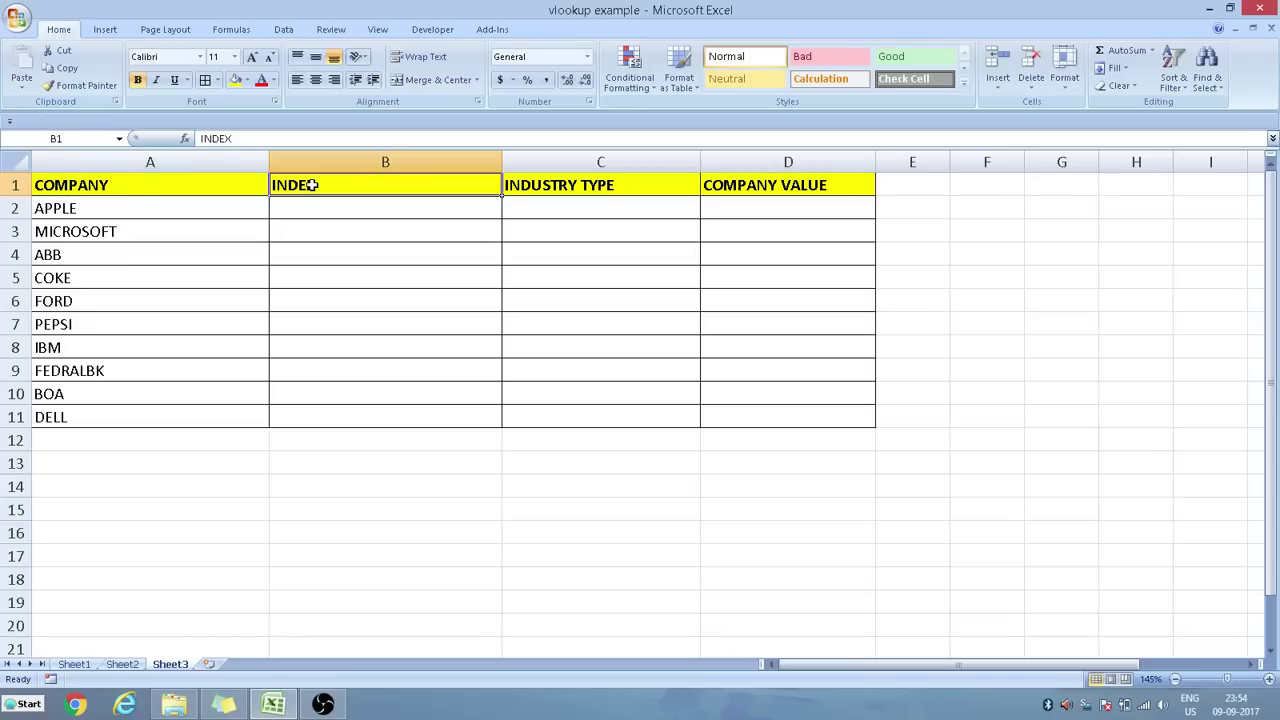
pyautogui.click(585, 187)
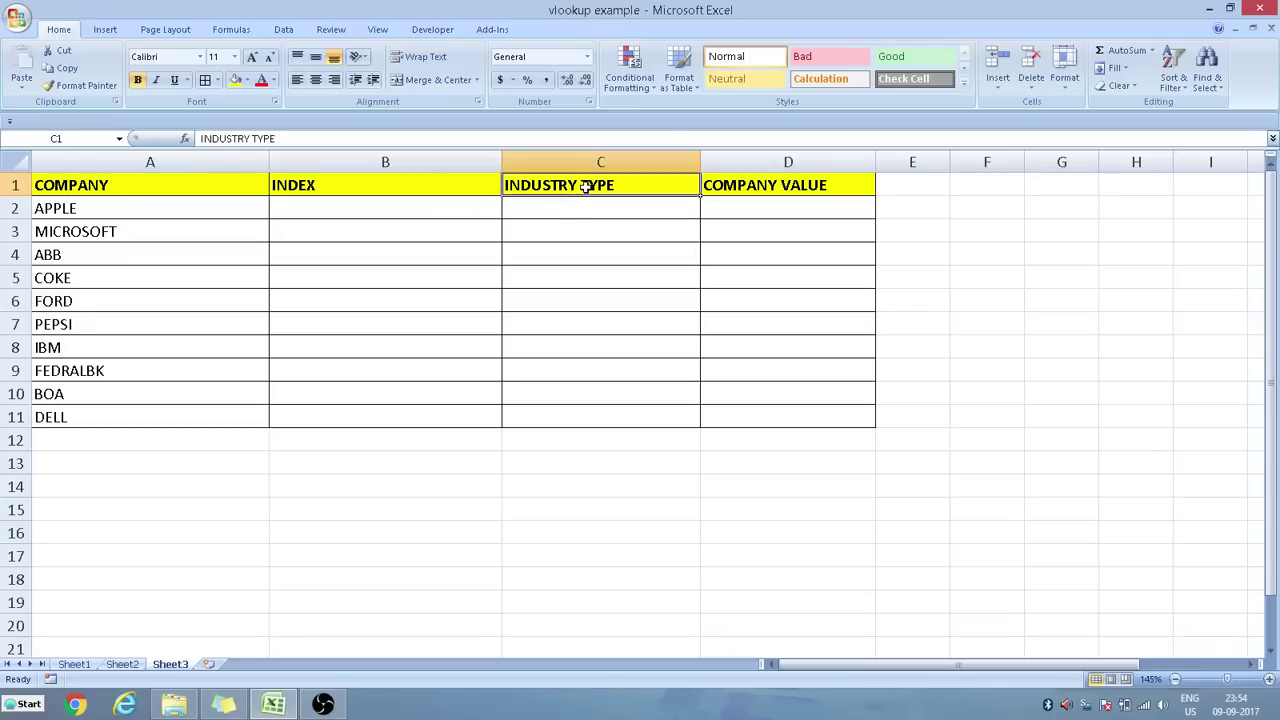
pyautogui.click(808, 185)
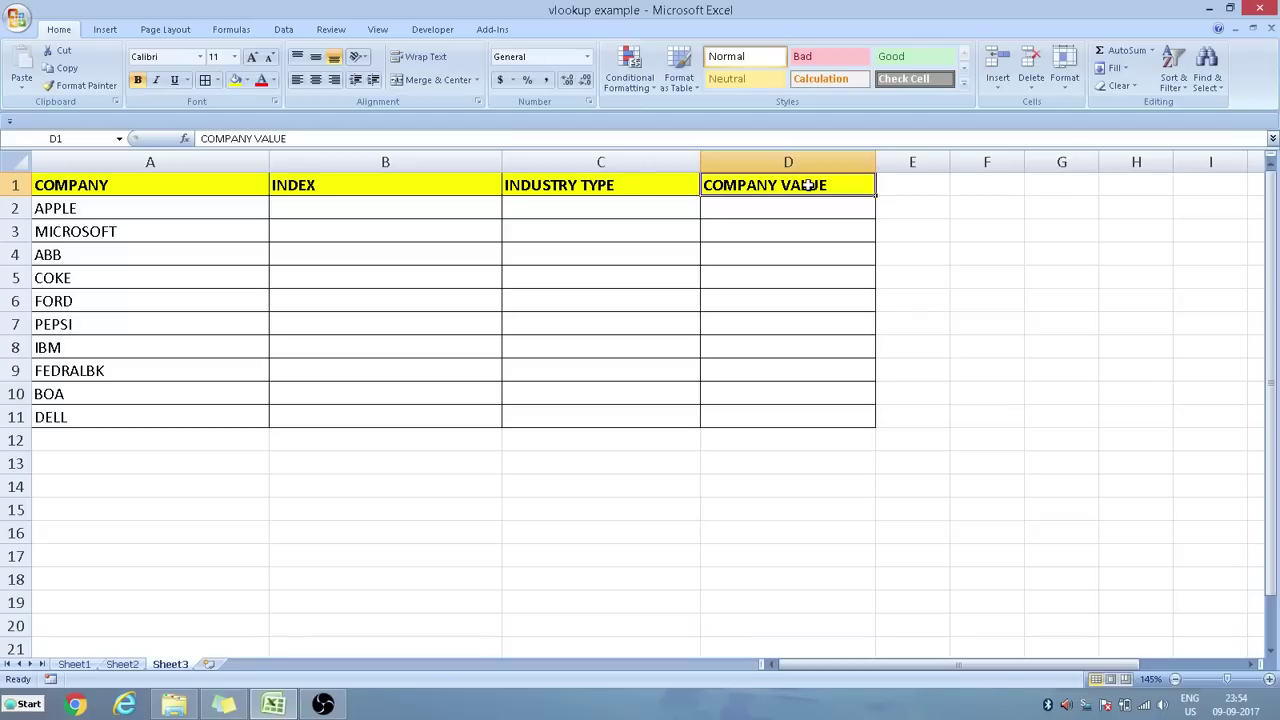
pyautogui.click(347, 205)
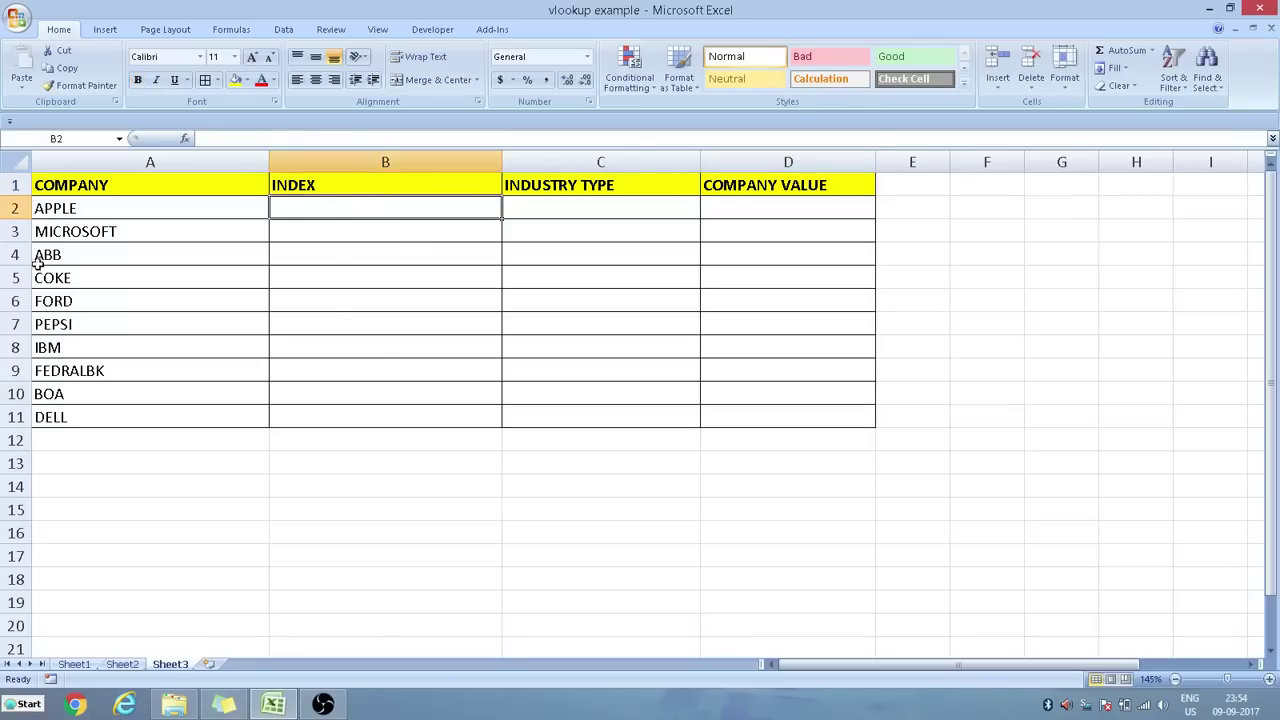
# Compare the APPLE row on Sheet3 with the source tables on Sheet2 and Sheet1, returning to cell B2 on Sheet3.
pyautogui.click(57, 211)
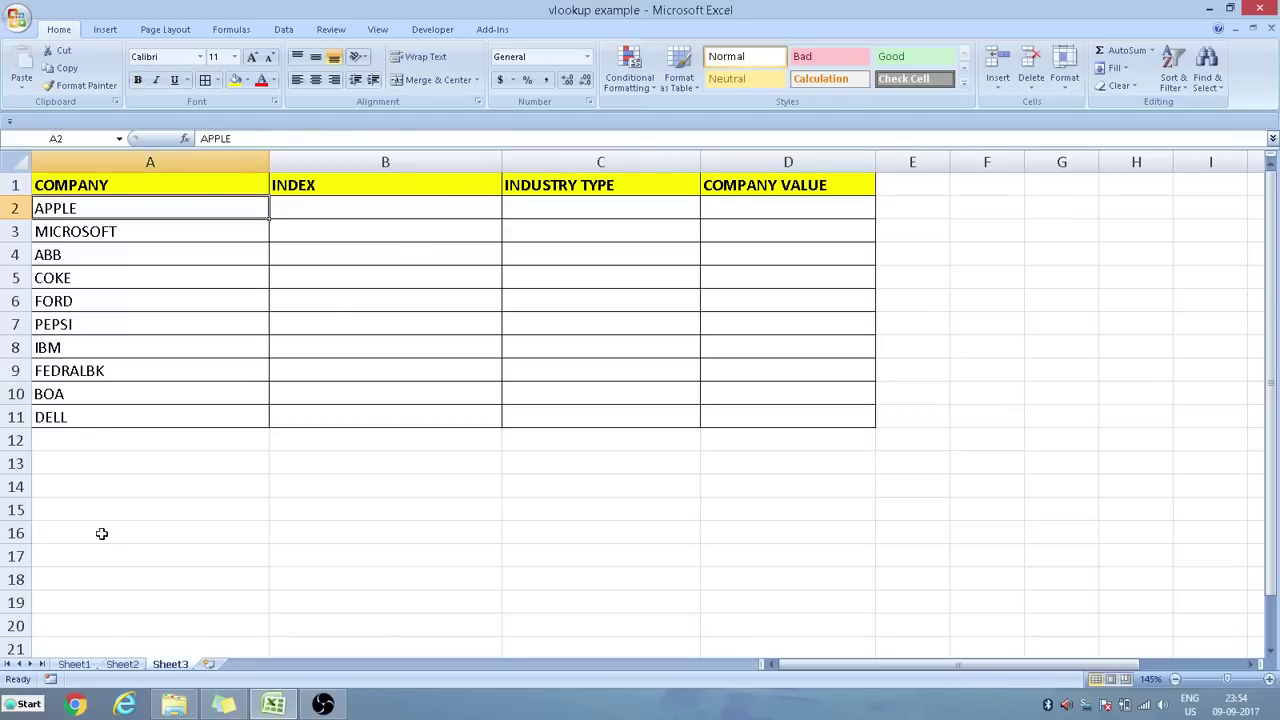
pyautogui.click(122, 664)
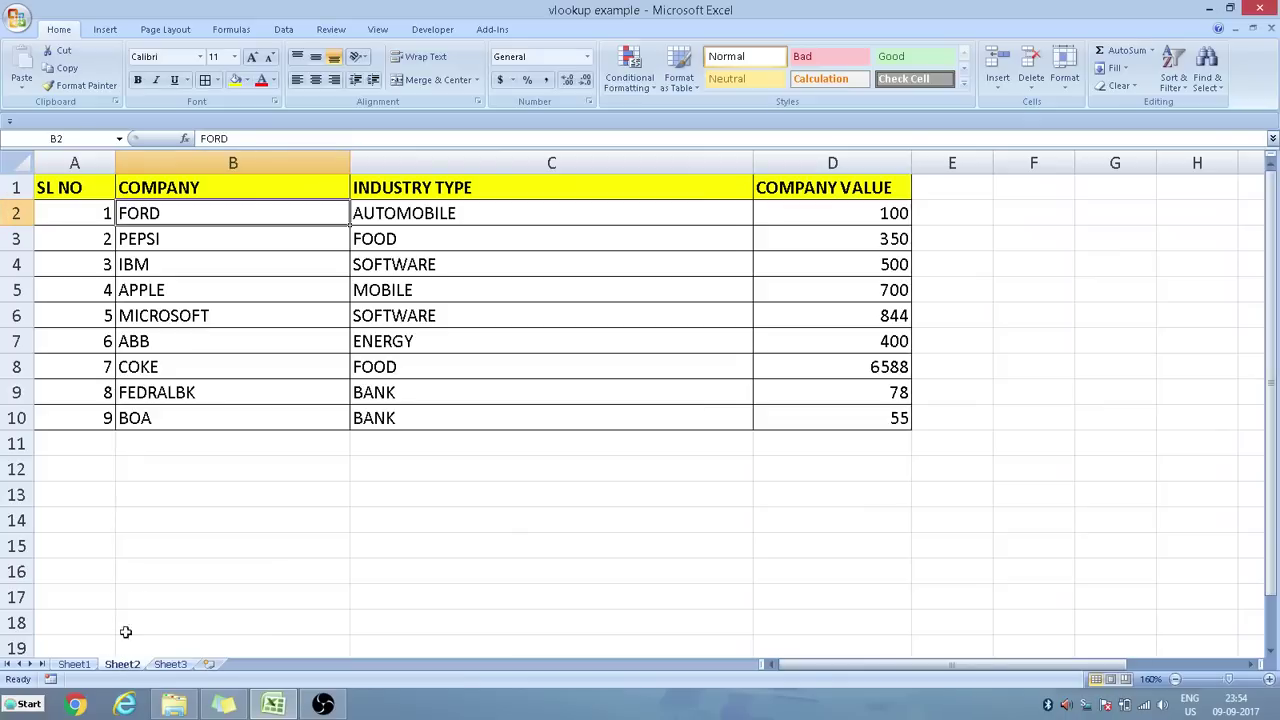
pyautogui.click(148, 282)
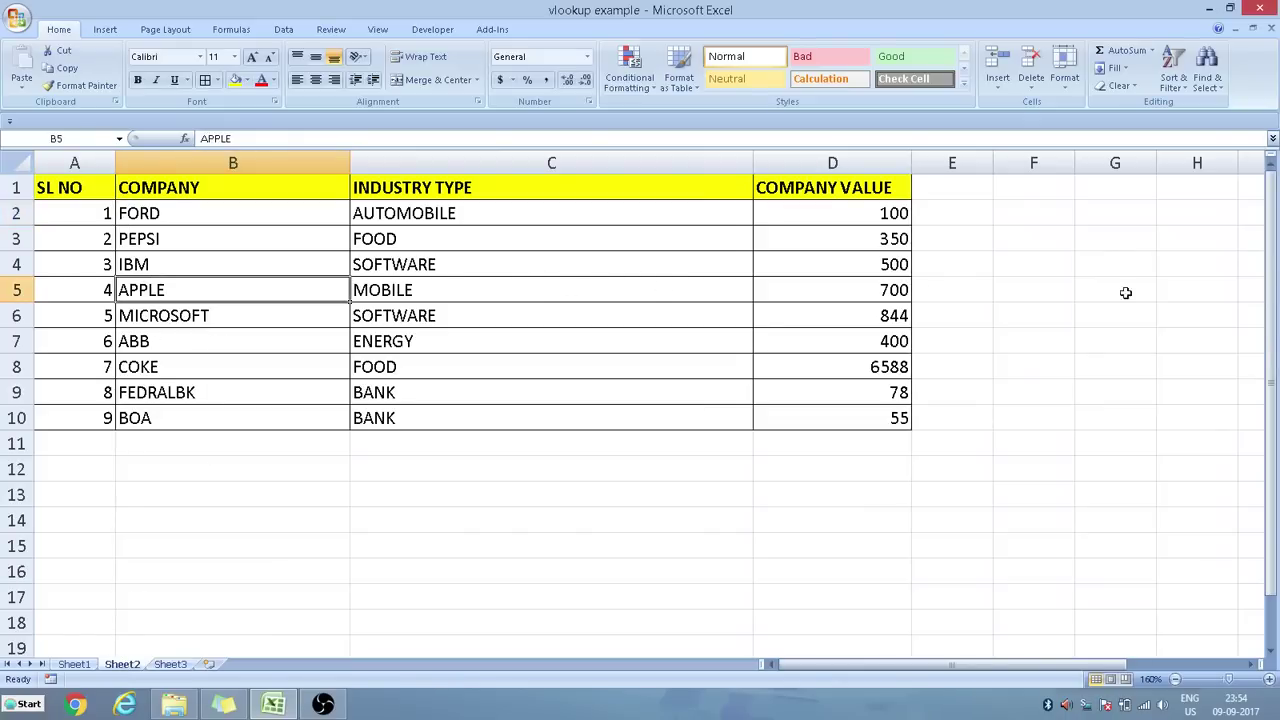
pyautogui.click(171, 664)
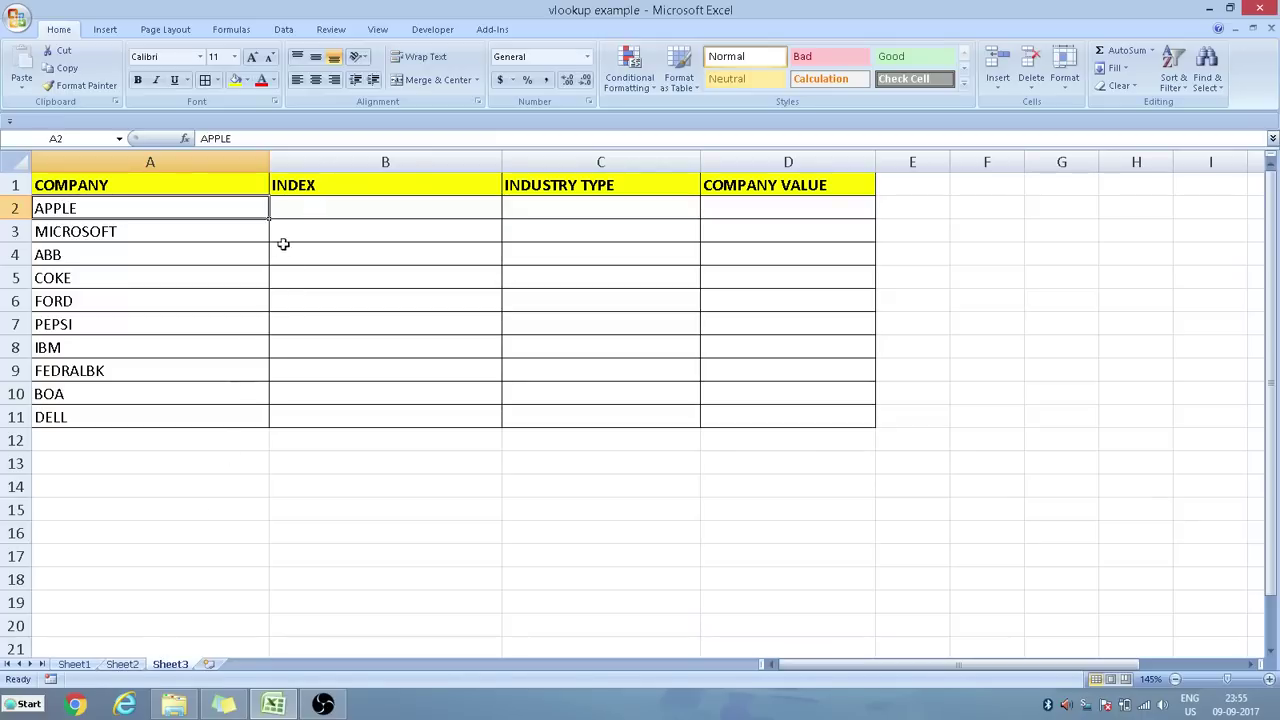
pyautogui.click(312, 206)
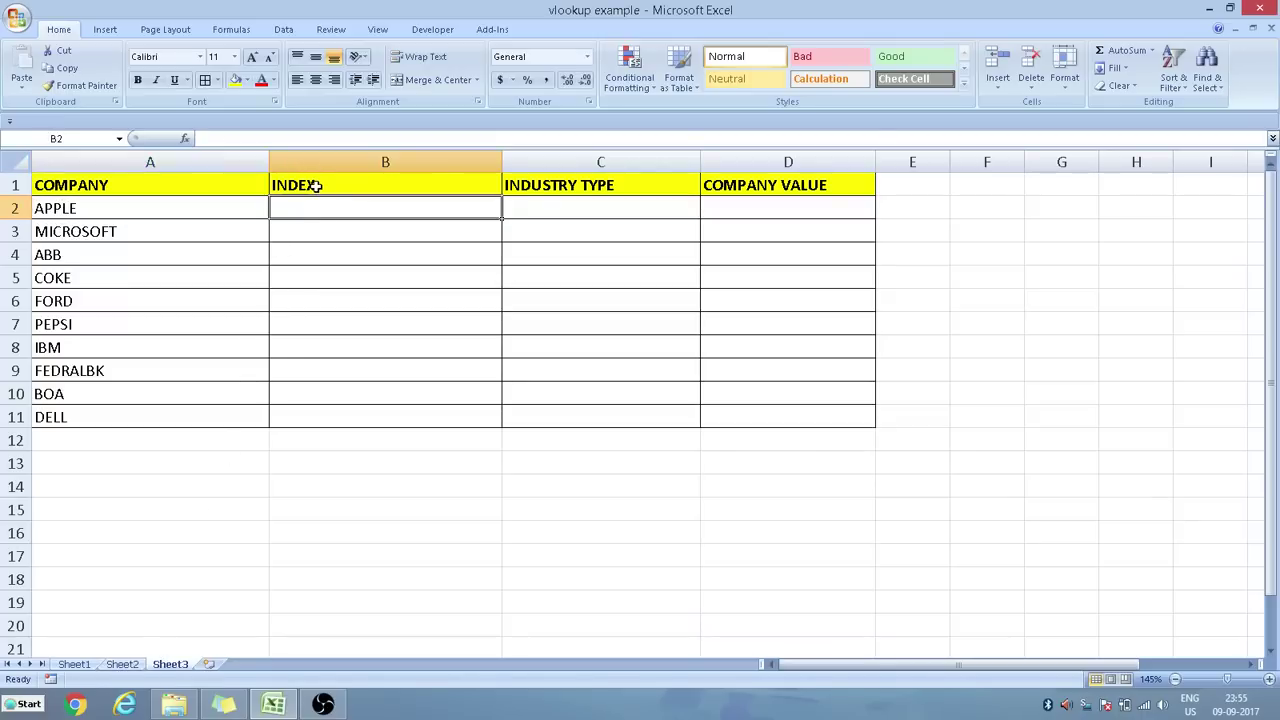
pyautogui.click(124, 209)
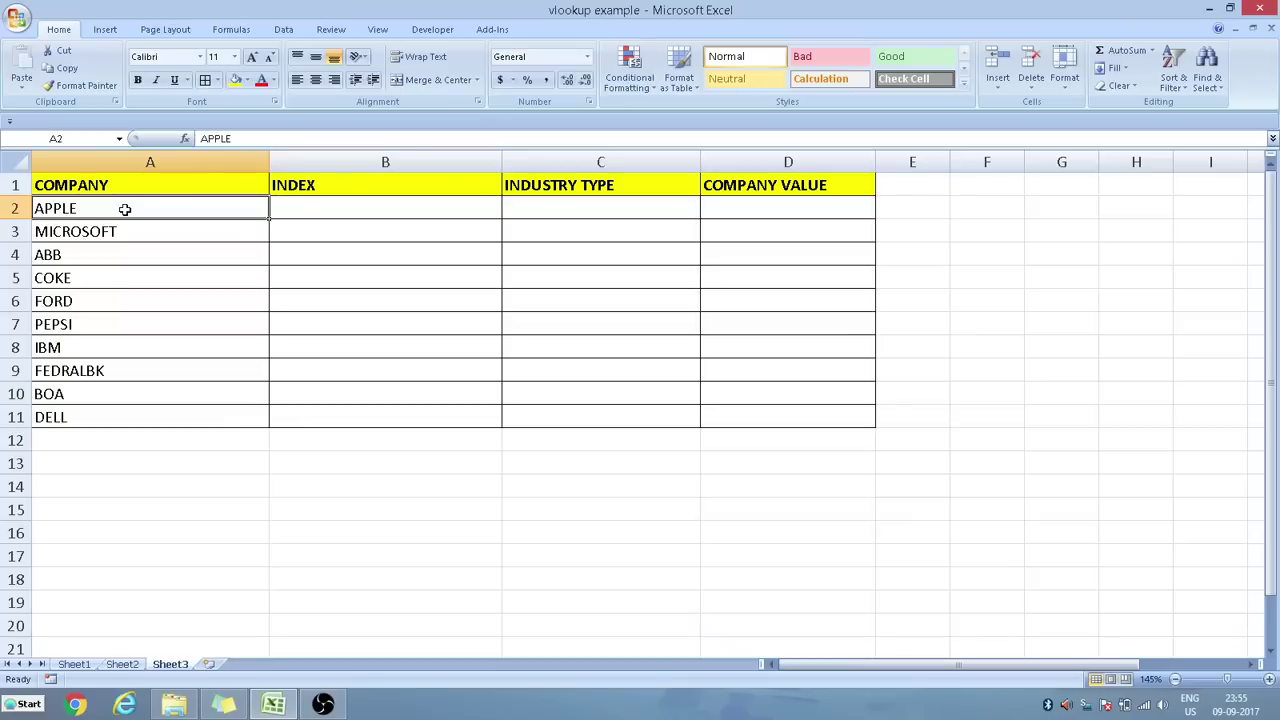
pyautogui.click(310, 203)
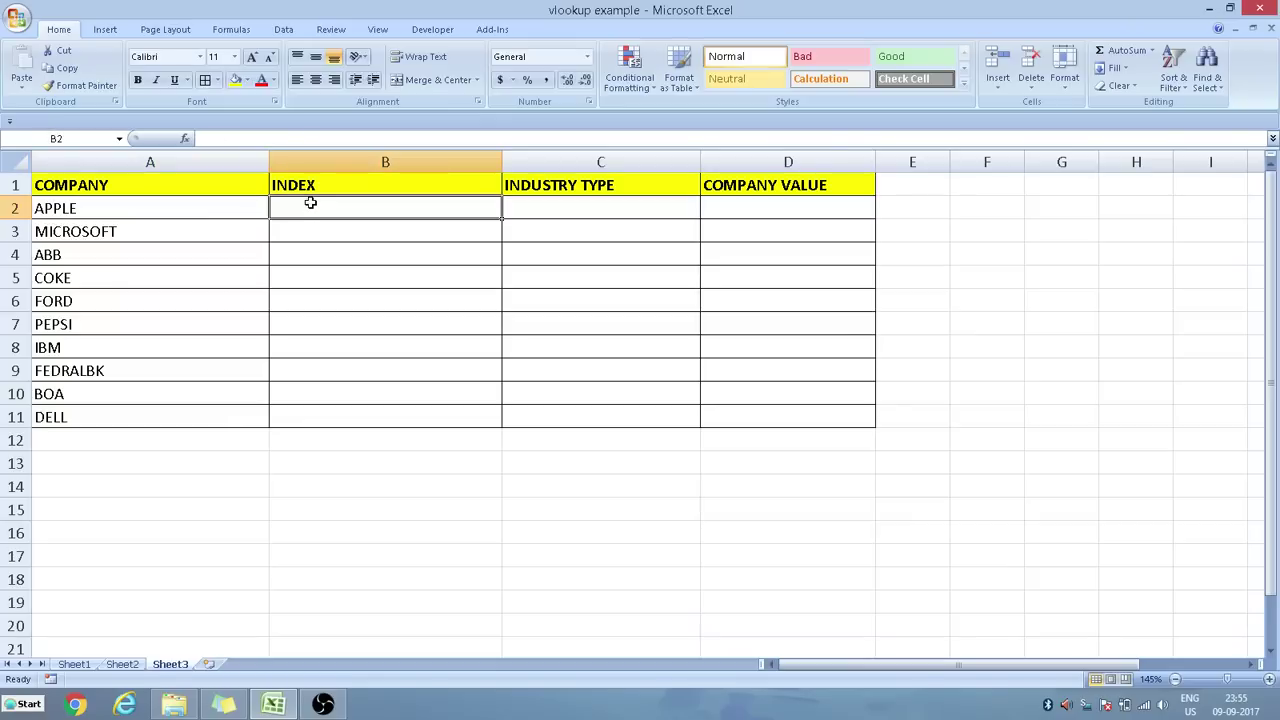
pyautogui.click(90, 665)
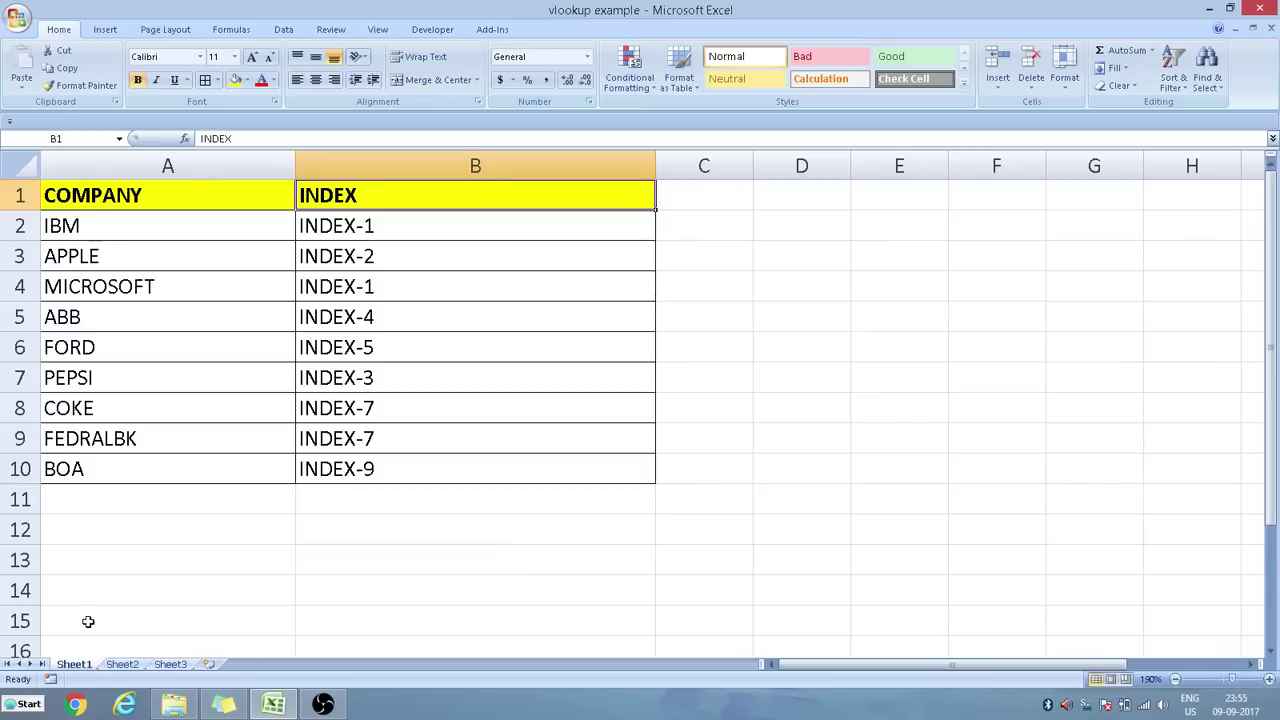
pyautogui.click(172, 665)
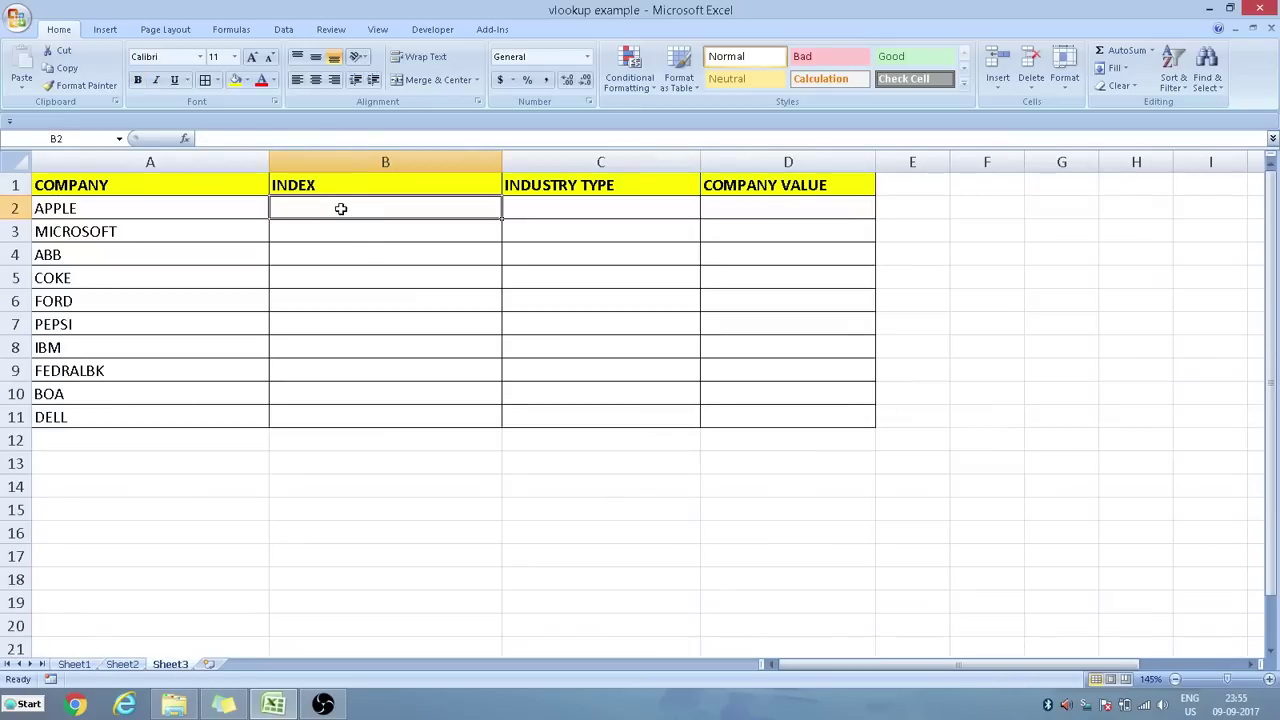
pyautogui.write('=')
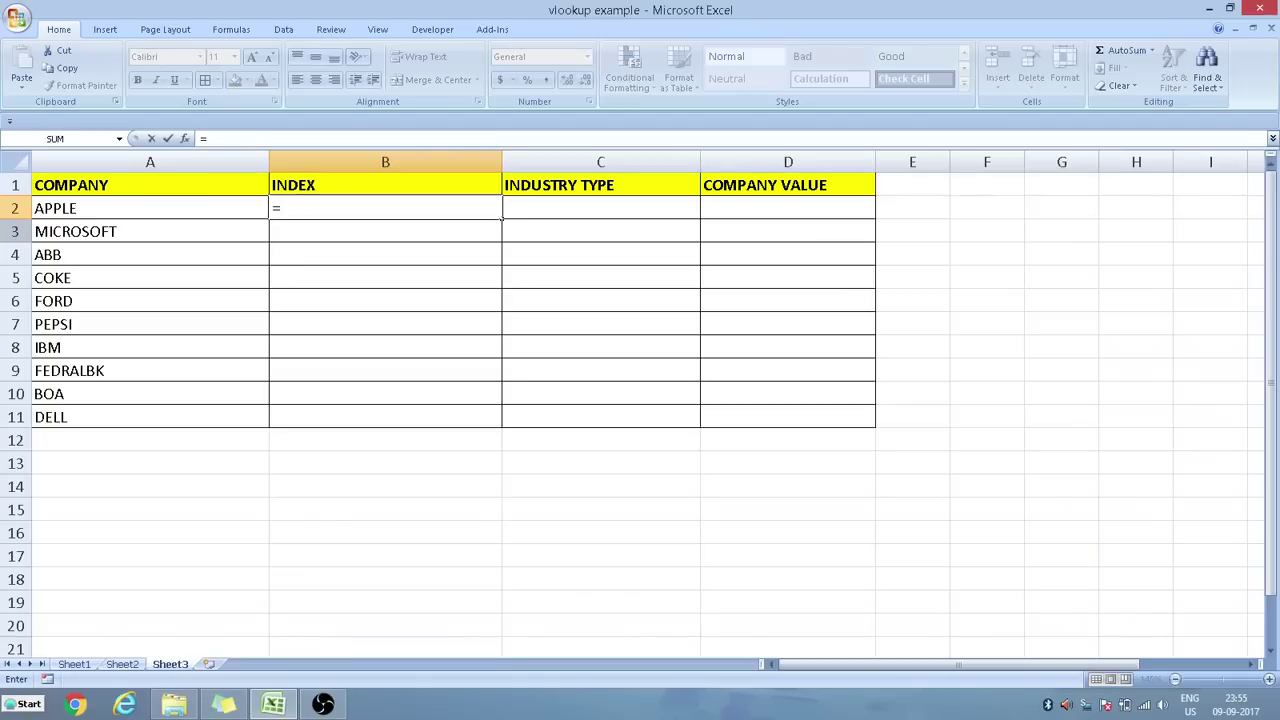
pyautogui.write('V')
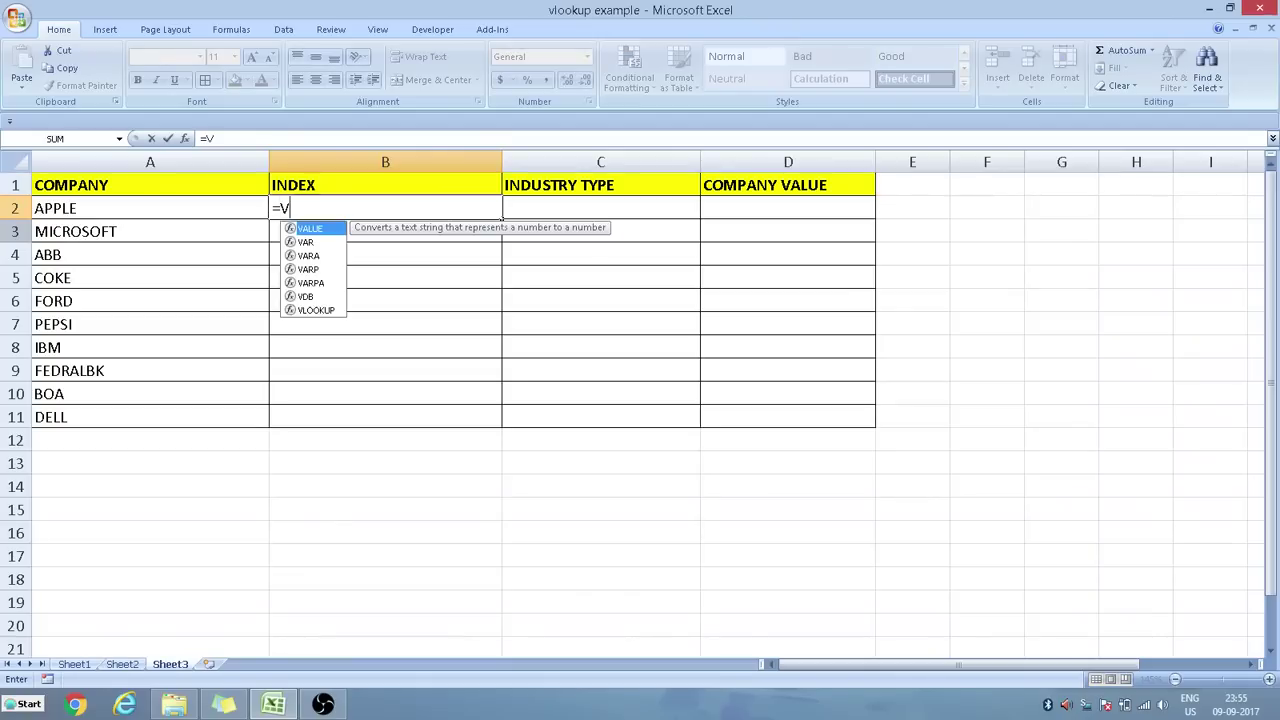
pyautogui.write('LOOKUP')
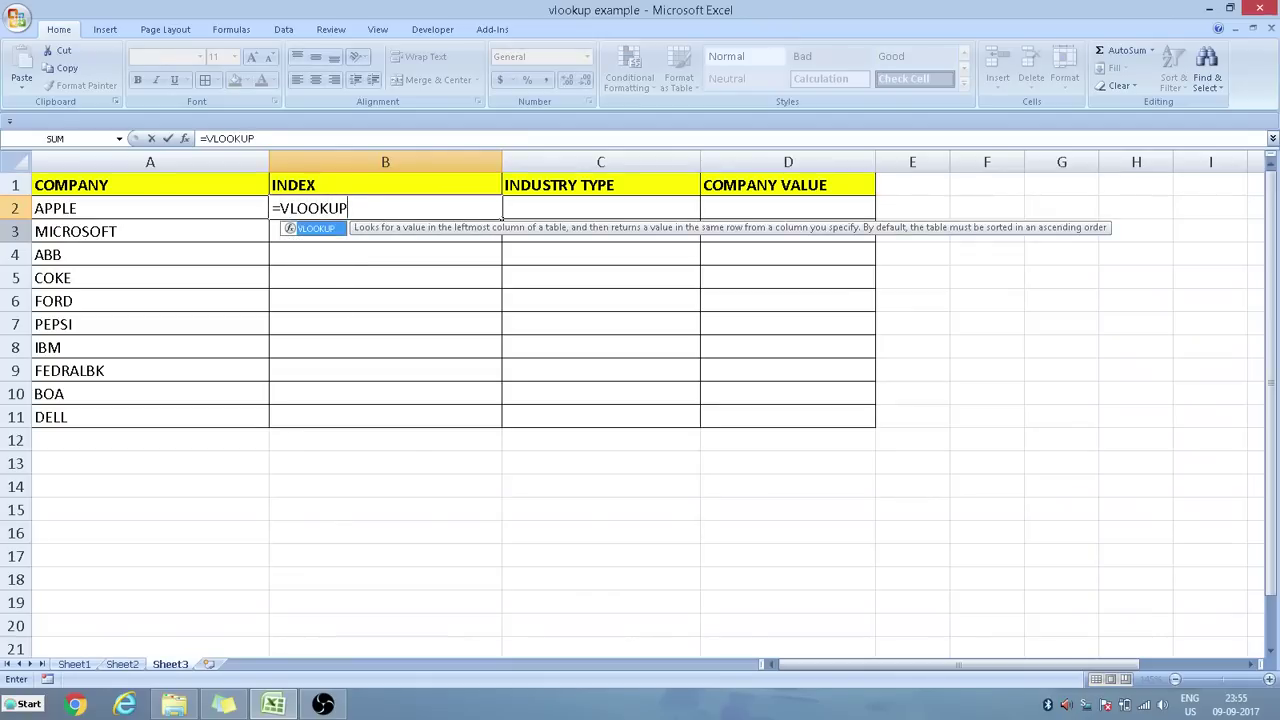
pyautogui.write('(')
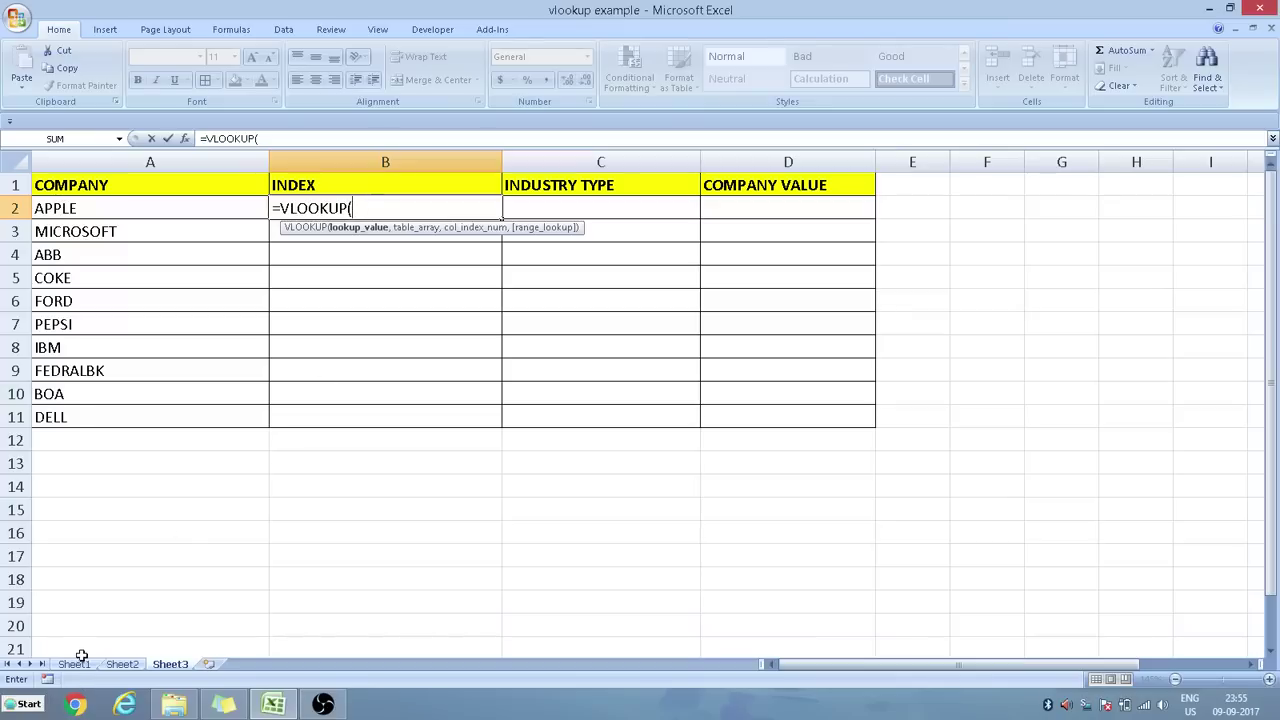
pyautogui.click(103, 208)
pyautogui.click(282, 138)
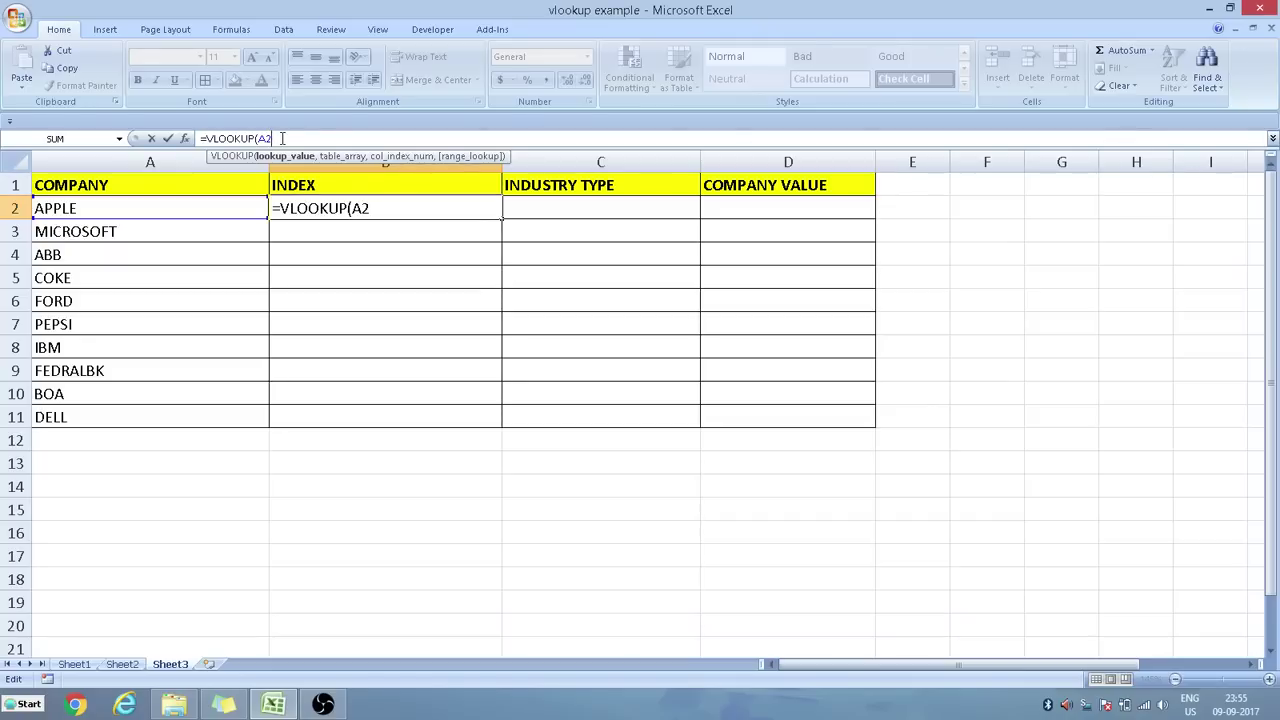
pyautogui.click(84, 668)
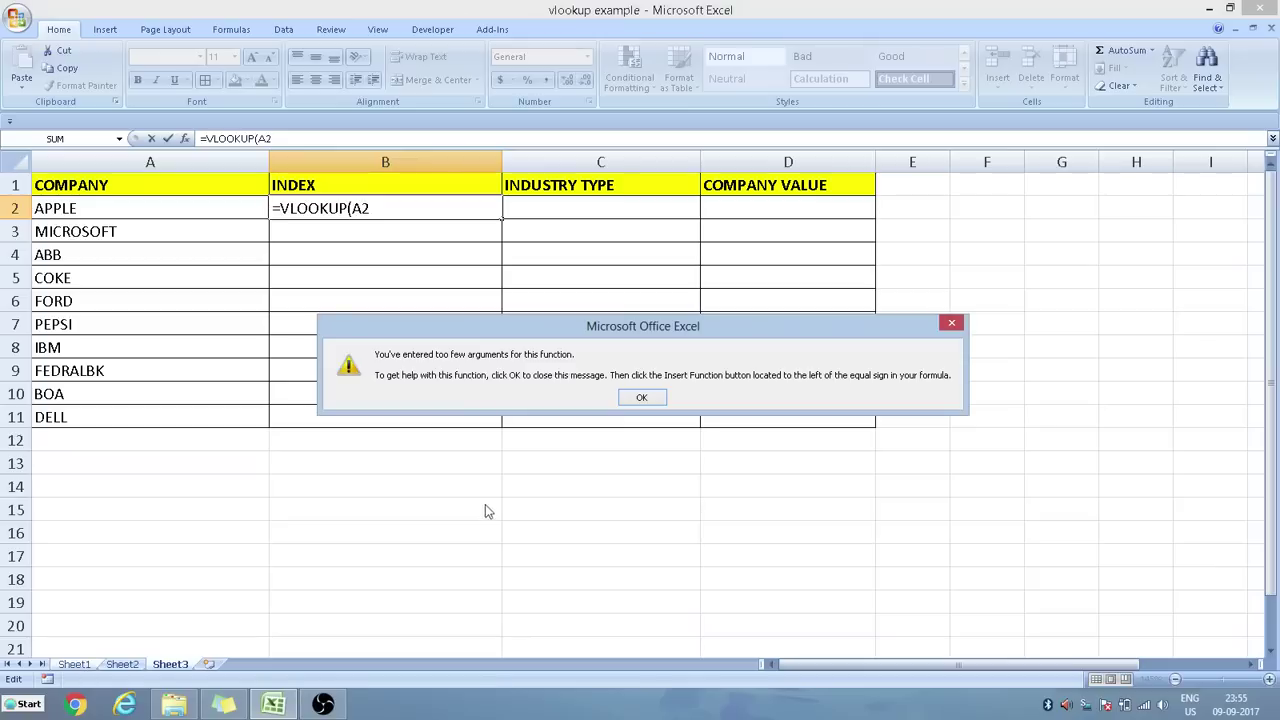
pyautogui.click(643, 399)
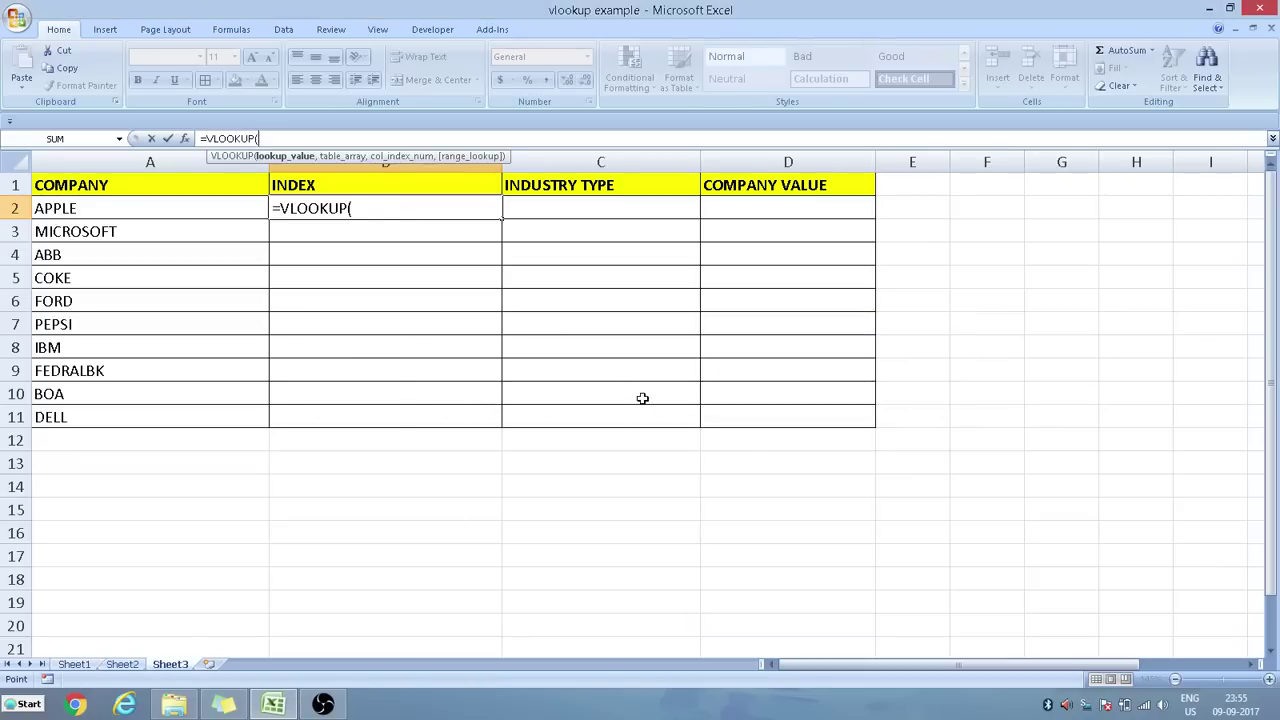
pyautogui.click(193, 210)
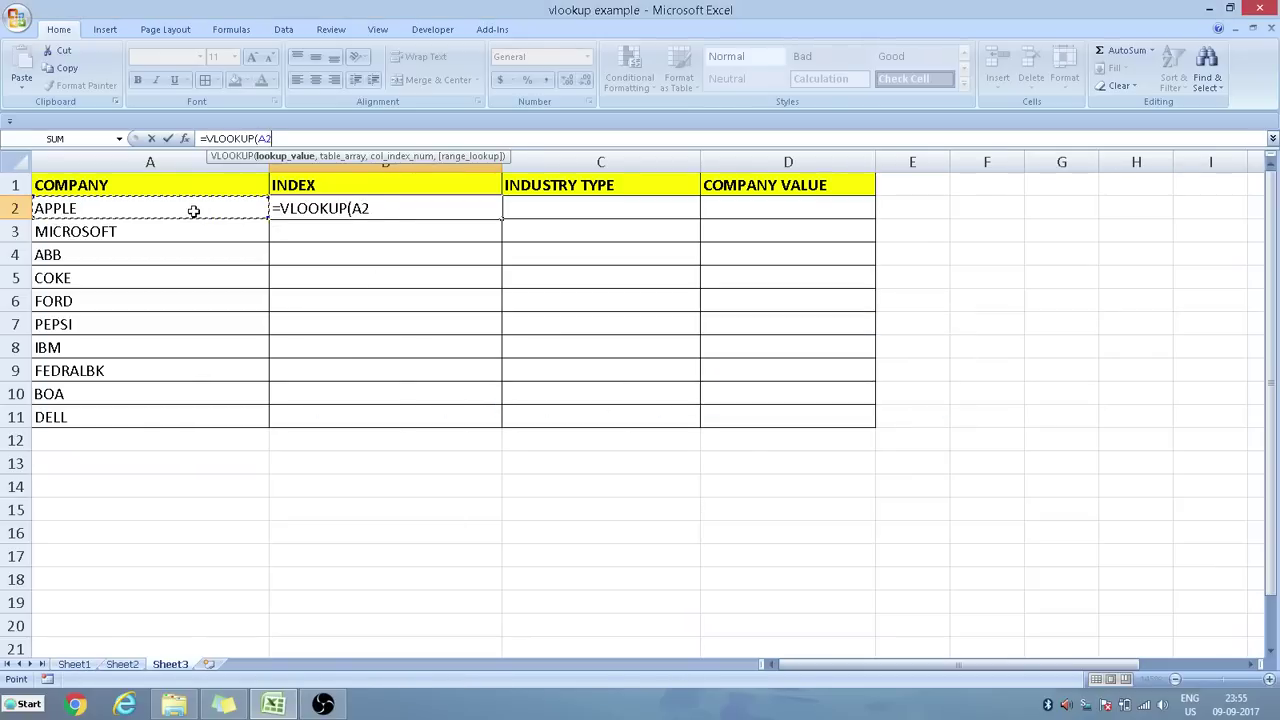
pyautogui.click(74, 665)
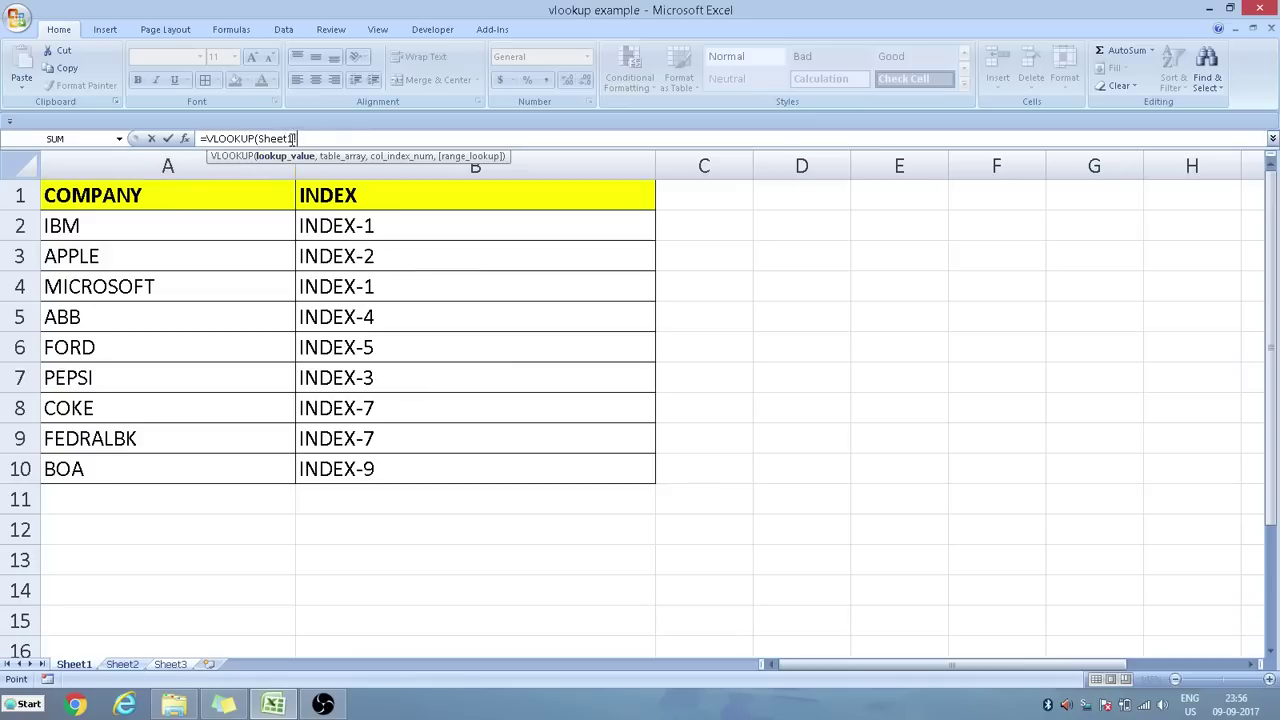
pyautogui.click(169, 665)
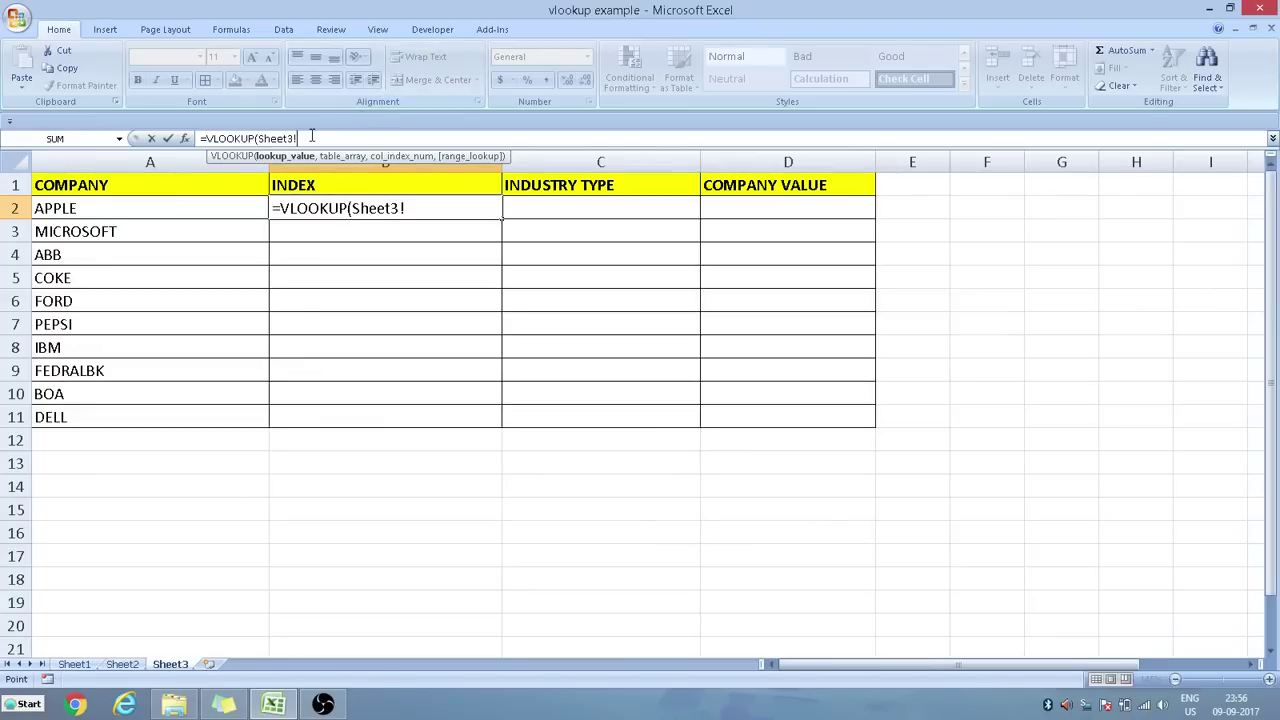
pyautogui.press('BackSpace')
pyautogui.press('BackSpace')
pyautogui.press('BackSpace')
pyautogui.press('BackSpace')
pyautogui.press('BackSpace')
pyautogui.press('BackSpace')
pyautogui.press('BackSpace')
pyautogui.click(145, 208)
pyautogui.press('BackSpace')
pyautogui.press('BackSpace')
pyautogui.press('BackSpace')
pyautogui.press('BackSpace')
pyautogui.press('BackSpace')
pyautogui.press('BackSpace')
pyautogui.press('BackSpace')
pyautogui.press('BackSpace')
pyautogui.press('BackSpace')
pyautogui.press('BackSpace')
pyautogui.press('BackSpace')
pyautogui.press('BackSpace')
pyautogui.press('BackSpace')
pyautogui.press('BackSpace')
pyautogui.press('BackSpace')
pyautogui.press('BackSpace')
pyautogui.press('BackSpace')
pyautogui.press('BackSpace')
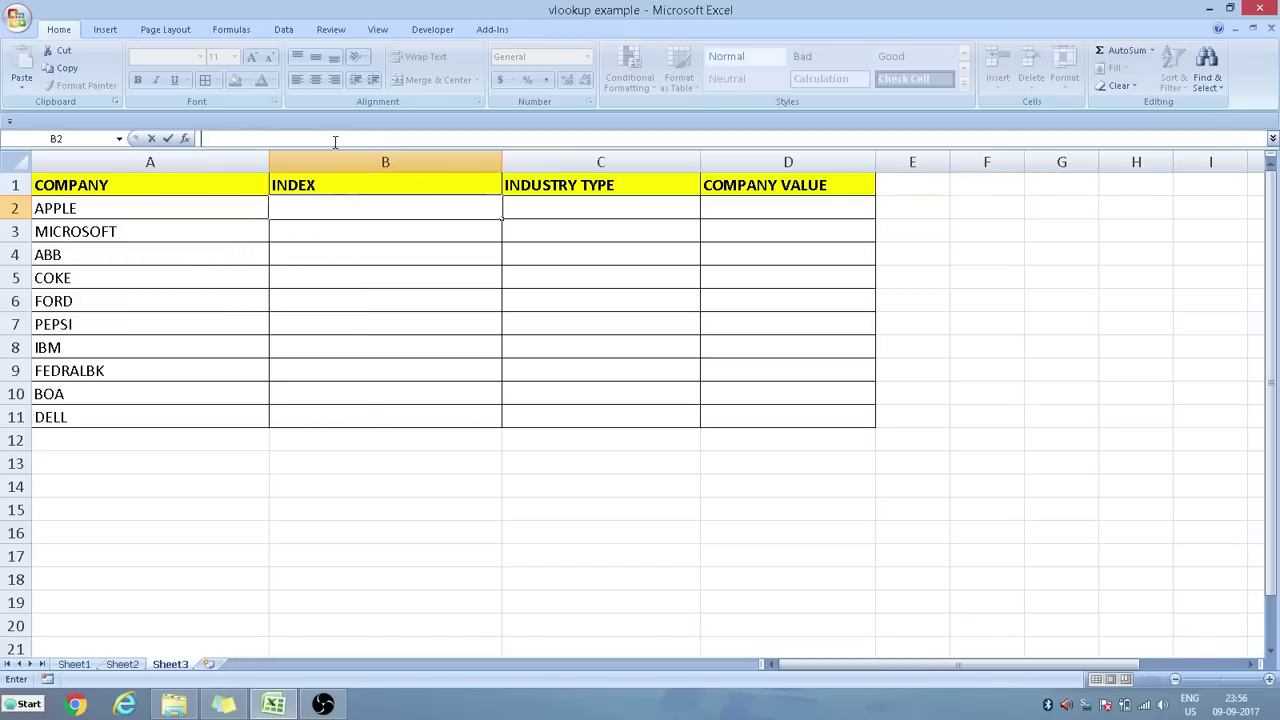
# Begin a VLOOKUP formula in cell B2 of Sheet3 with the APPLE cell A2 as the lookup value.
pyautogui.write('=V')
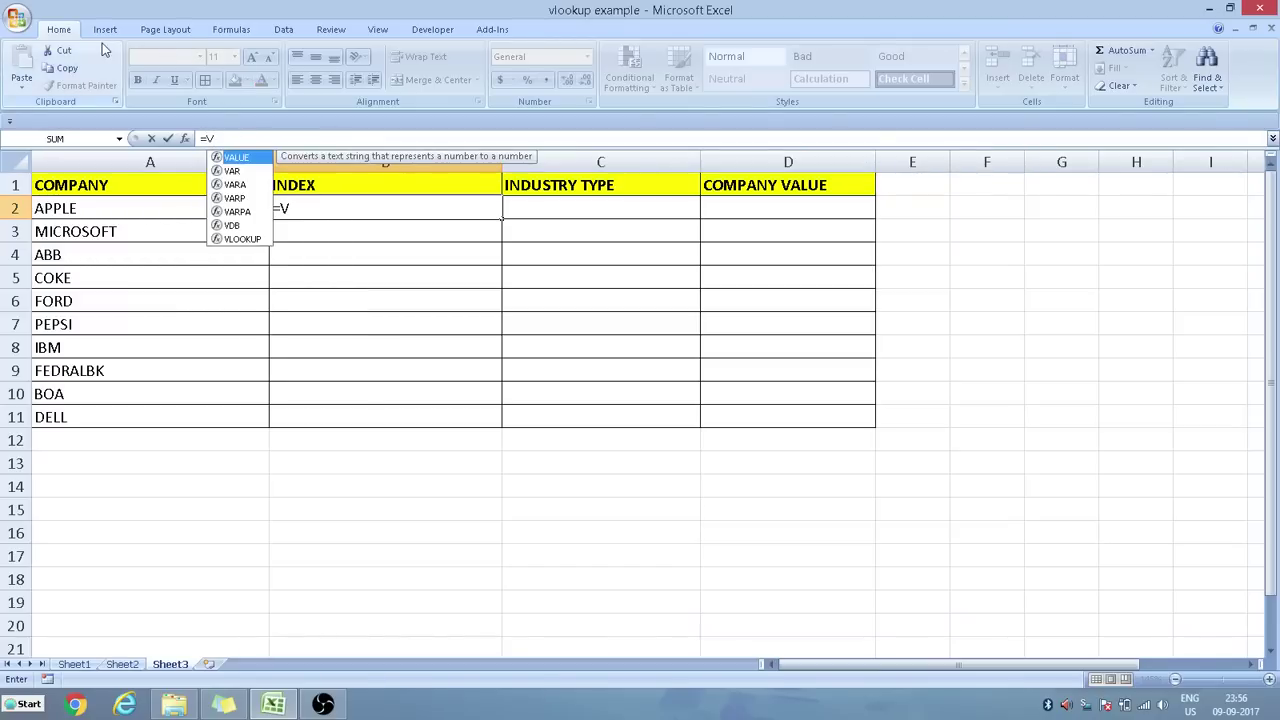
pyautogui.write('LOO')
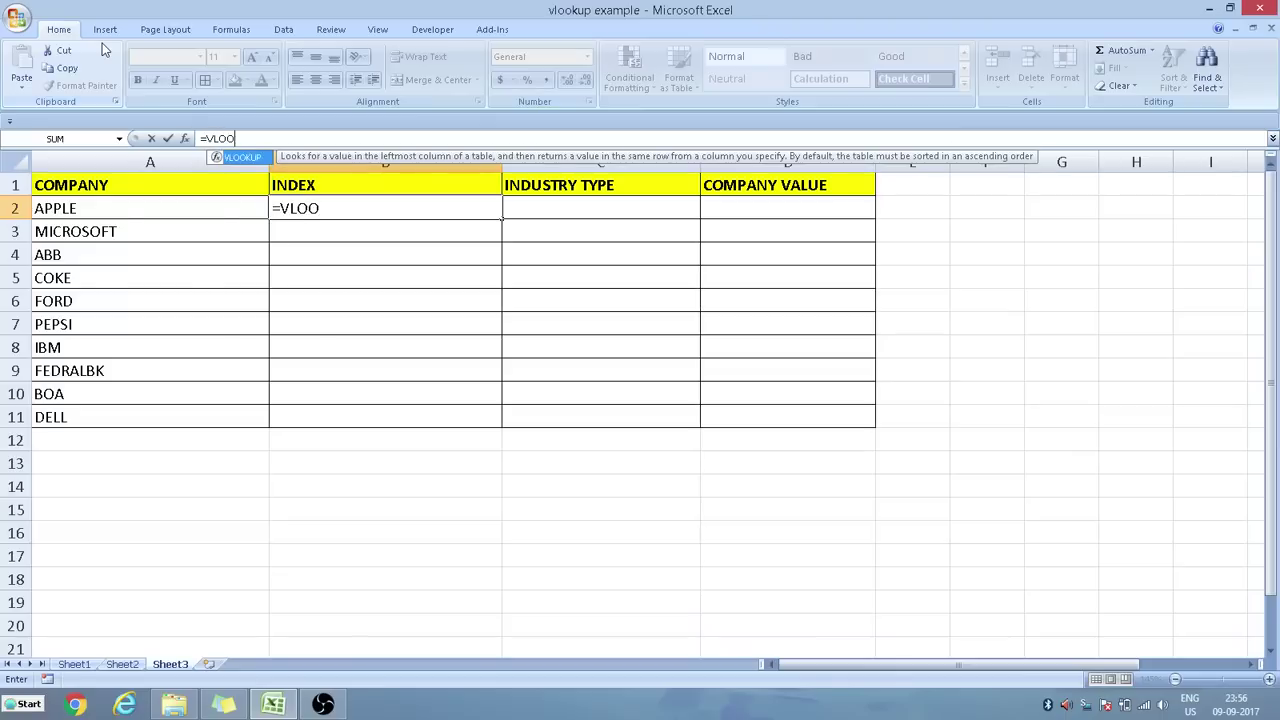
pyautogui.write('KUP(')
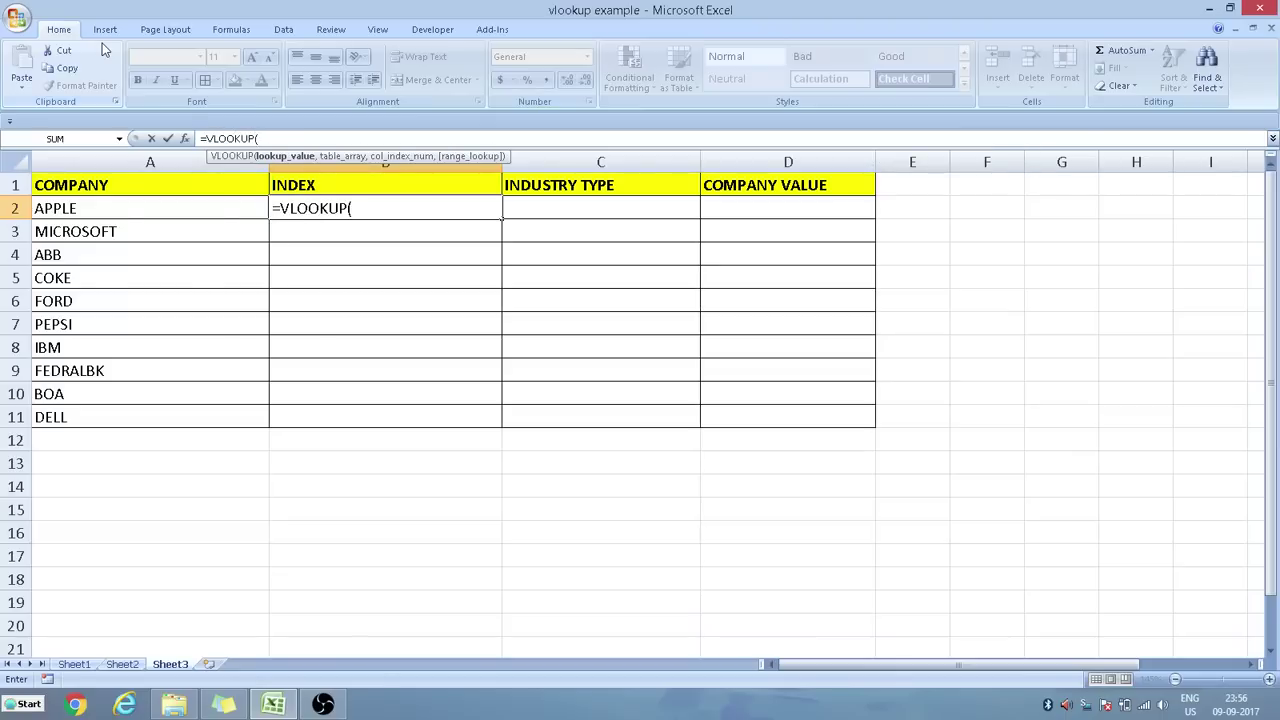
pyautogui.click(136, 208)
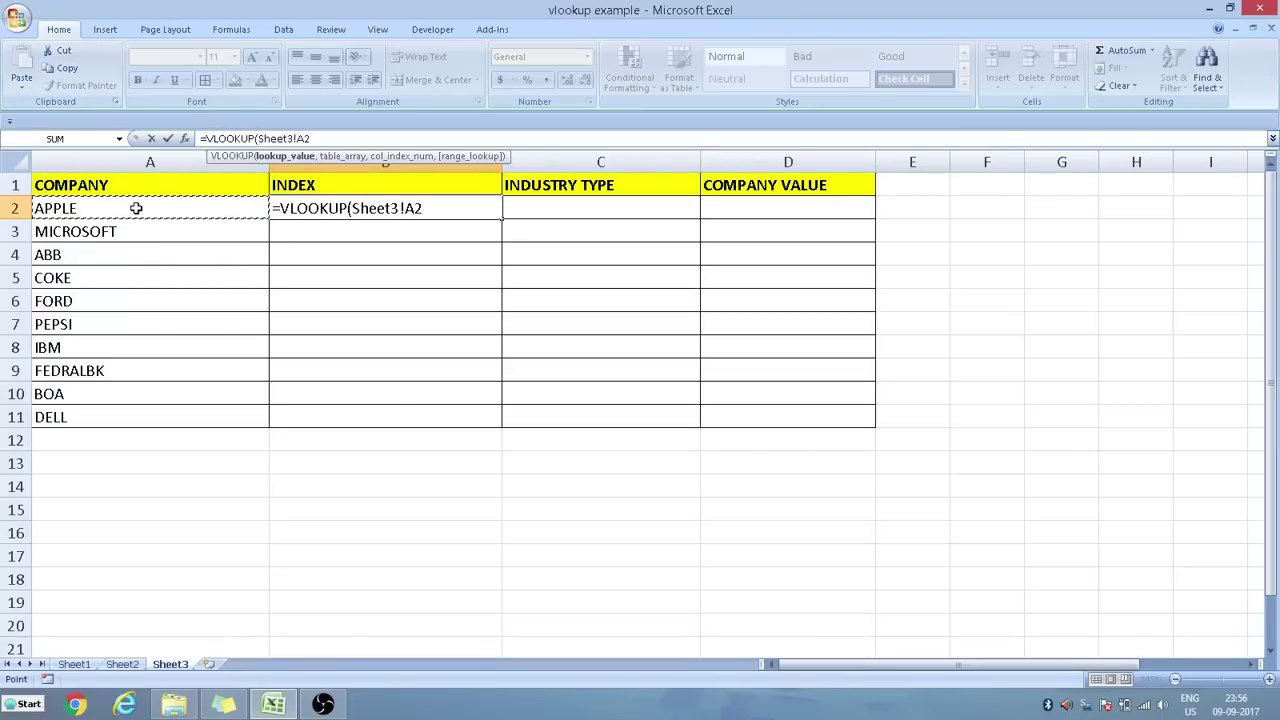
pyautogui.write(',')
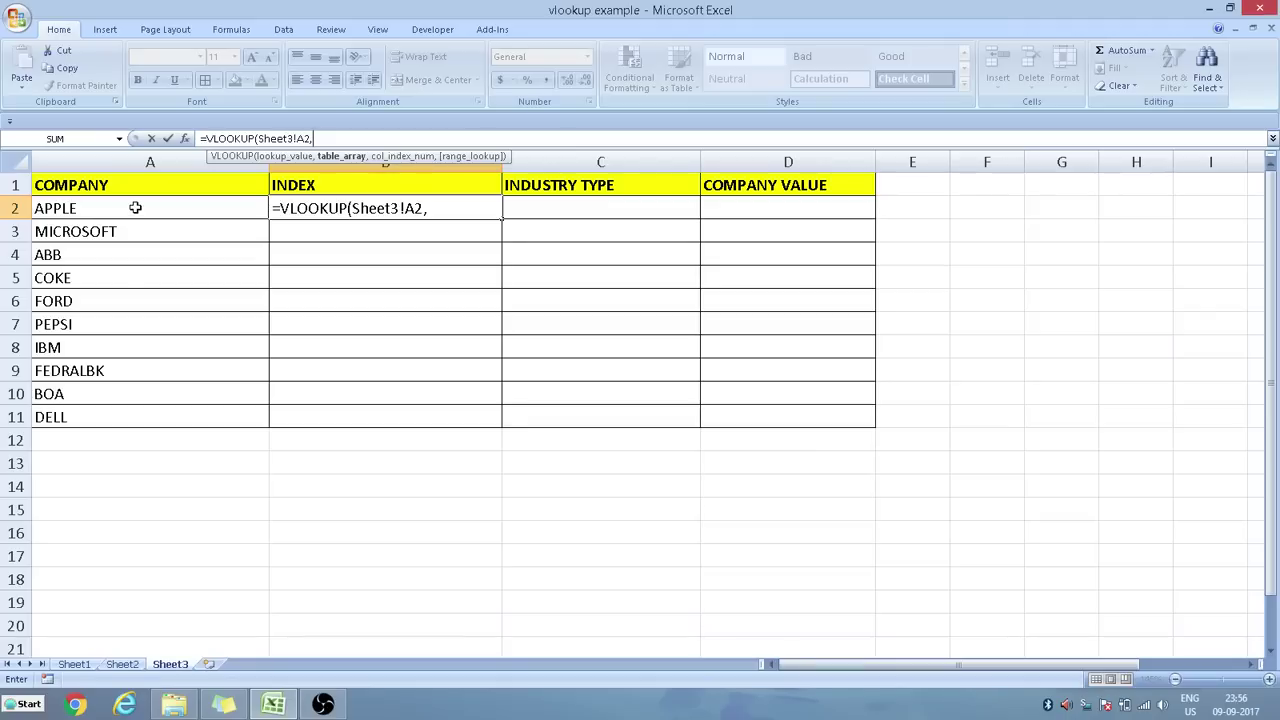
# Complete the B2 VLOOKUP with Sheet1 range A2:B10 as table array, column index 2 and FALSE for an exact match.
pyautogui.click(75, 664)
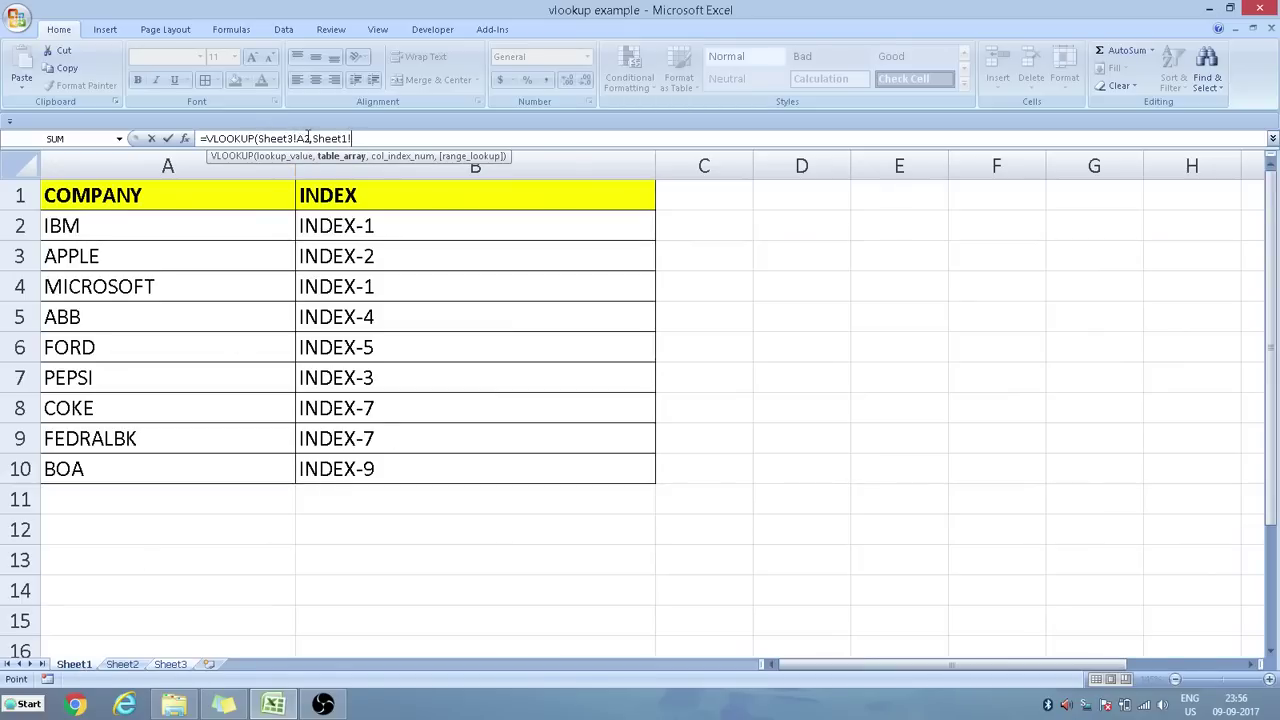
pyautogui.click(131, 224)
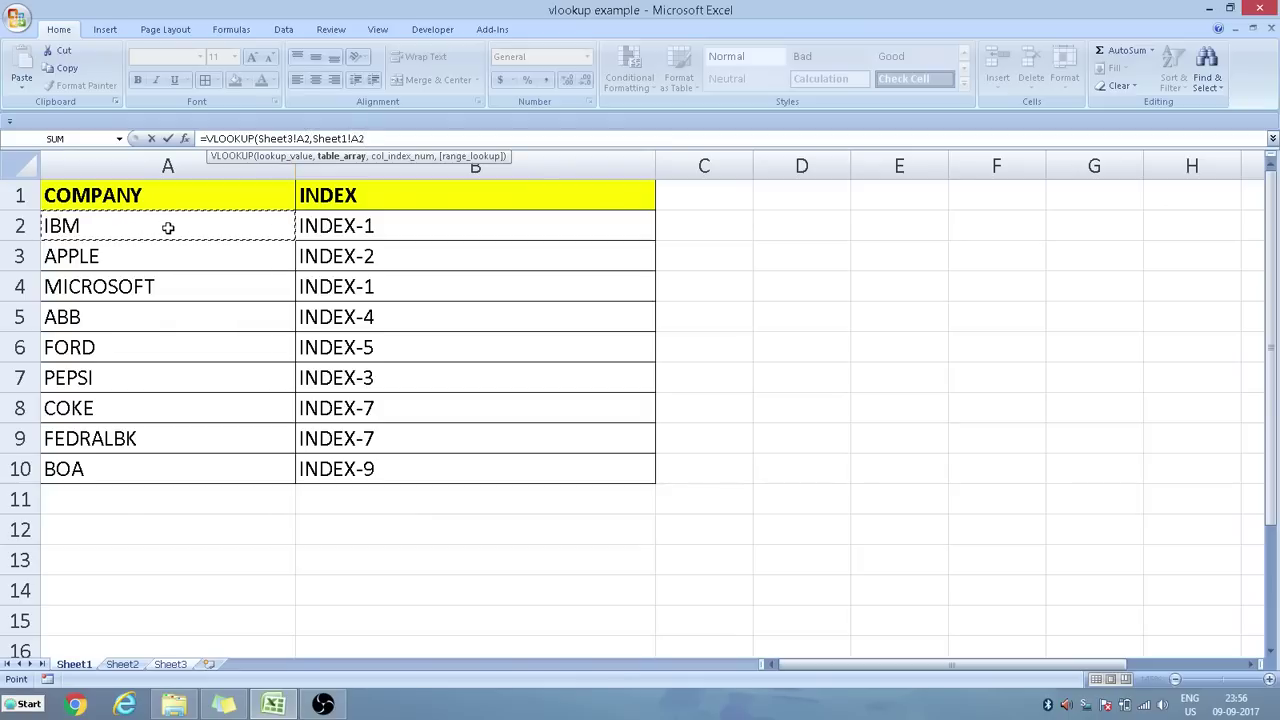
pyautogui.moveTo(168, 228); pyautogui.dragTo(371, 472)
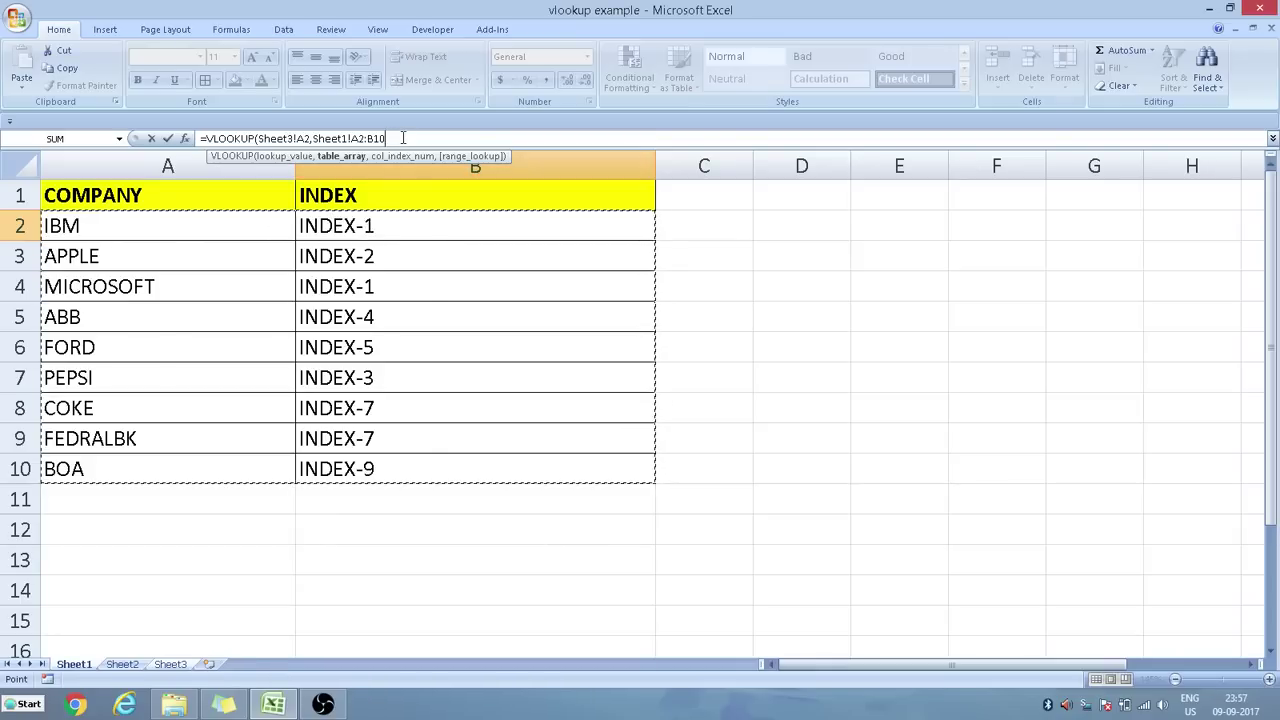
pyautogui.write(',')
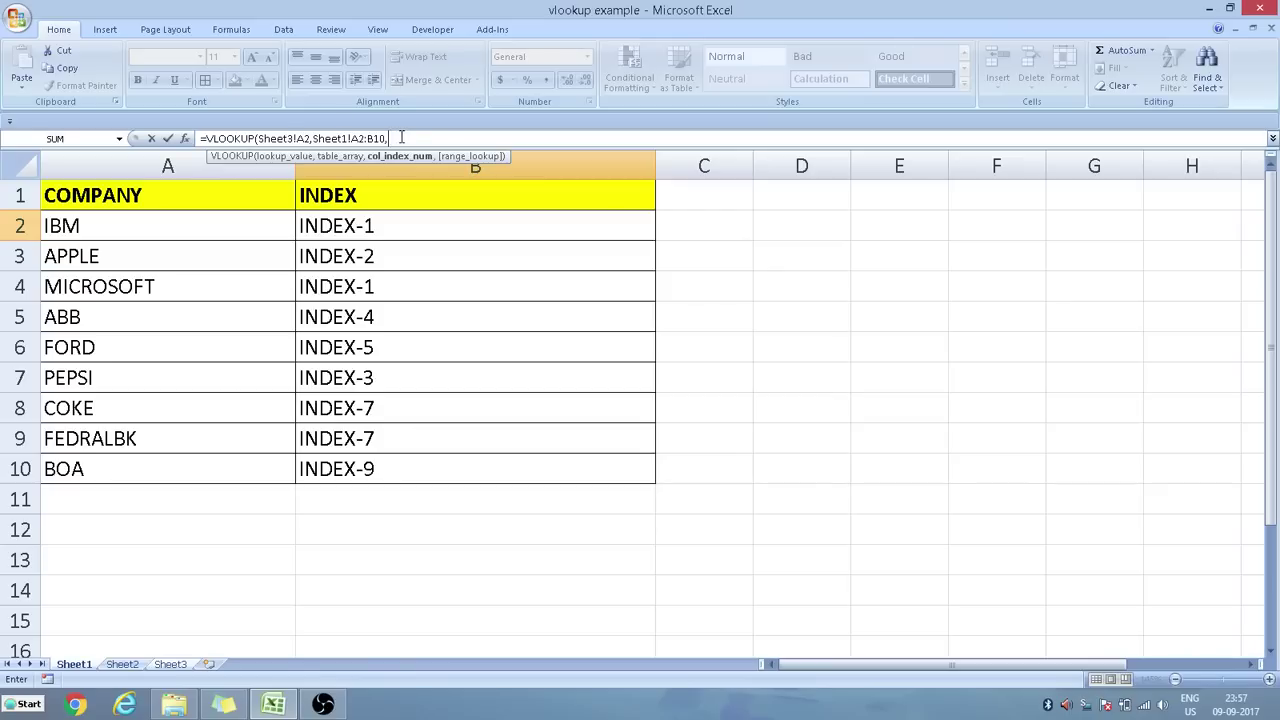
pyautogui.write('2')
pyautogui.write(',')
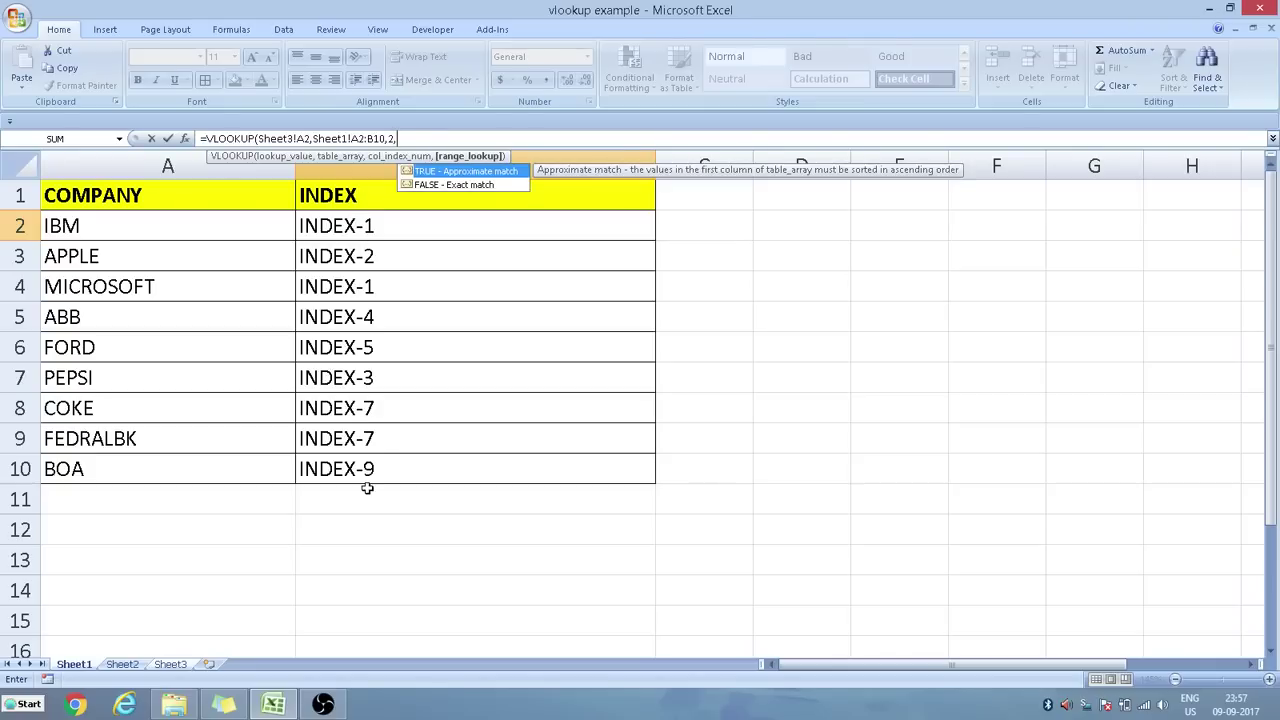
pyautogui.write('FALSE')
pyautogui.write(')')
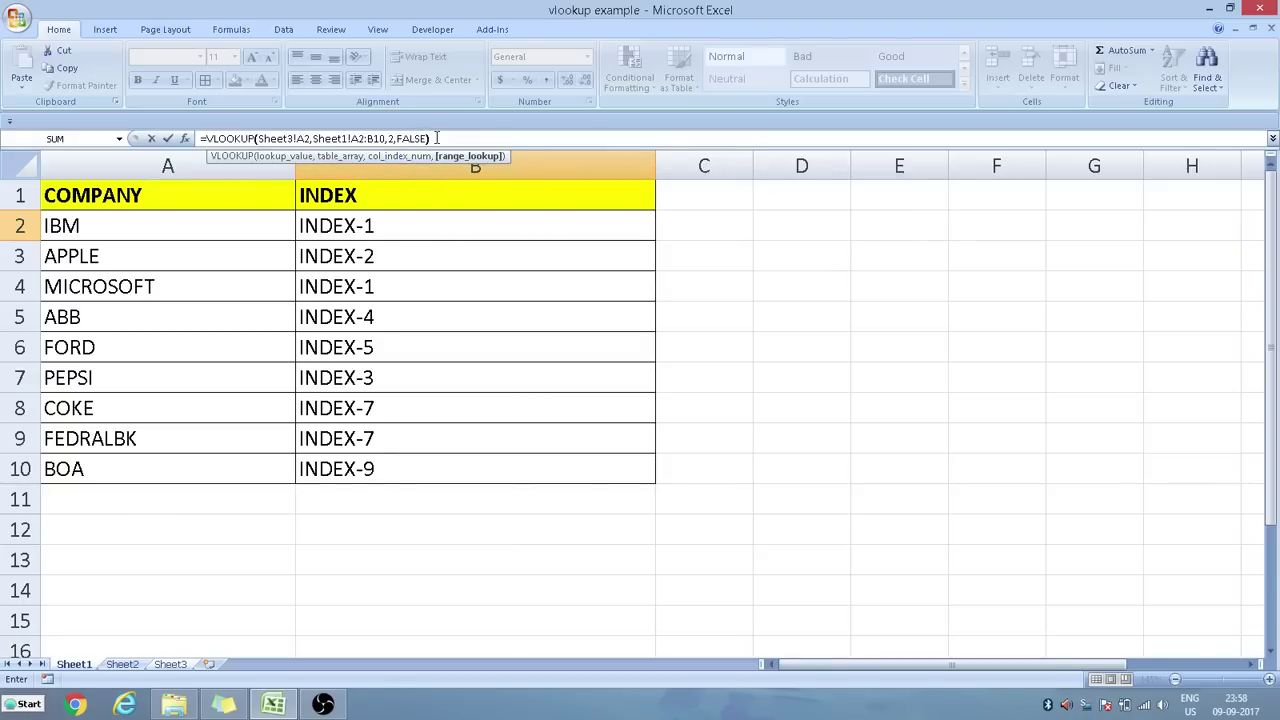
pyautogui.press('Return')
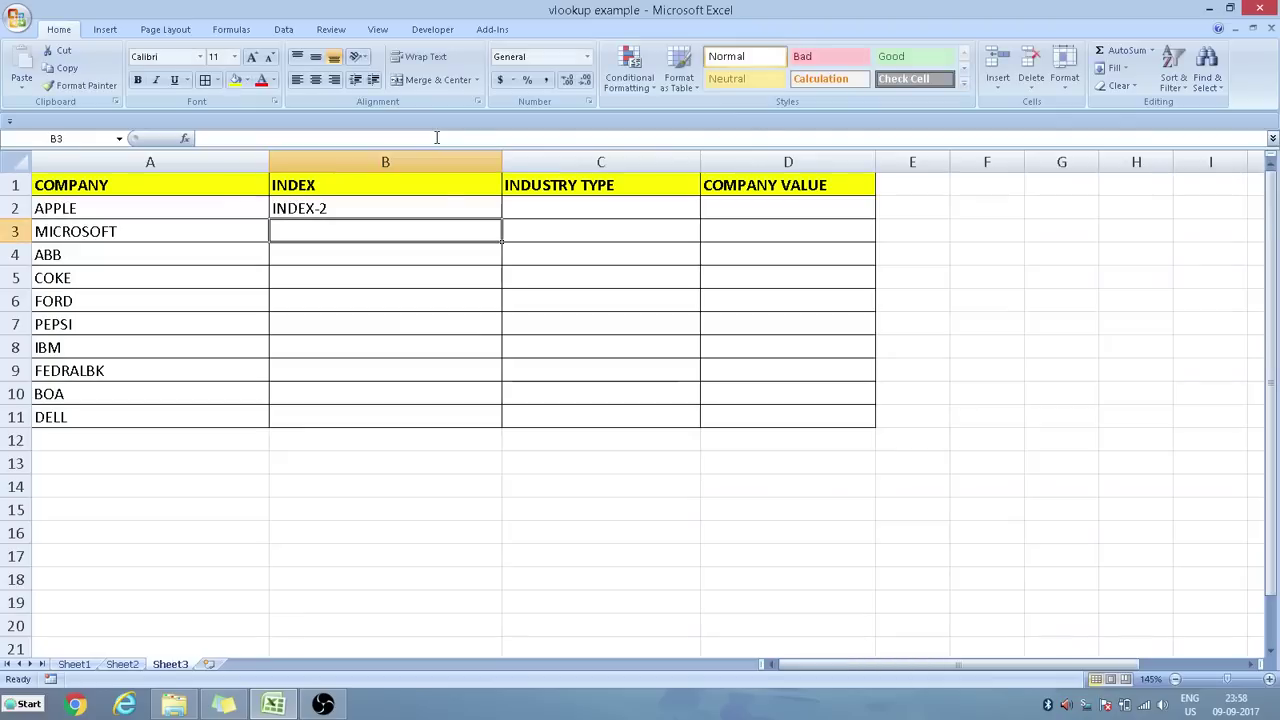
# Fill the B2 VLOOKUP formula down the INDEX column to the DELL row, B11.
pyautogui.click(334, 208)
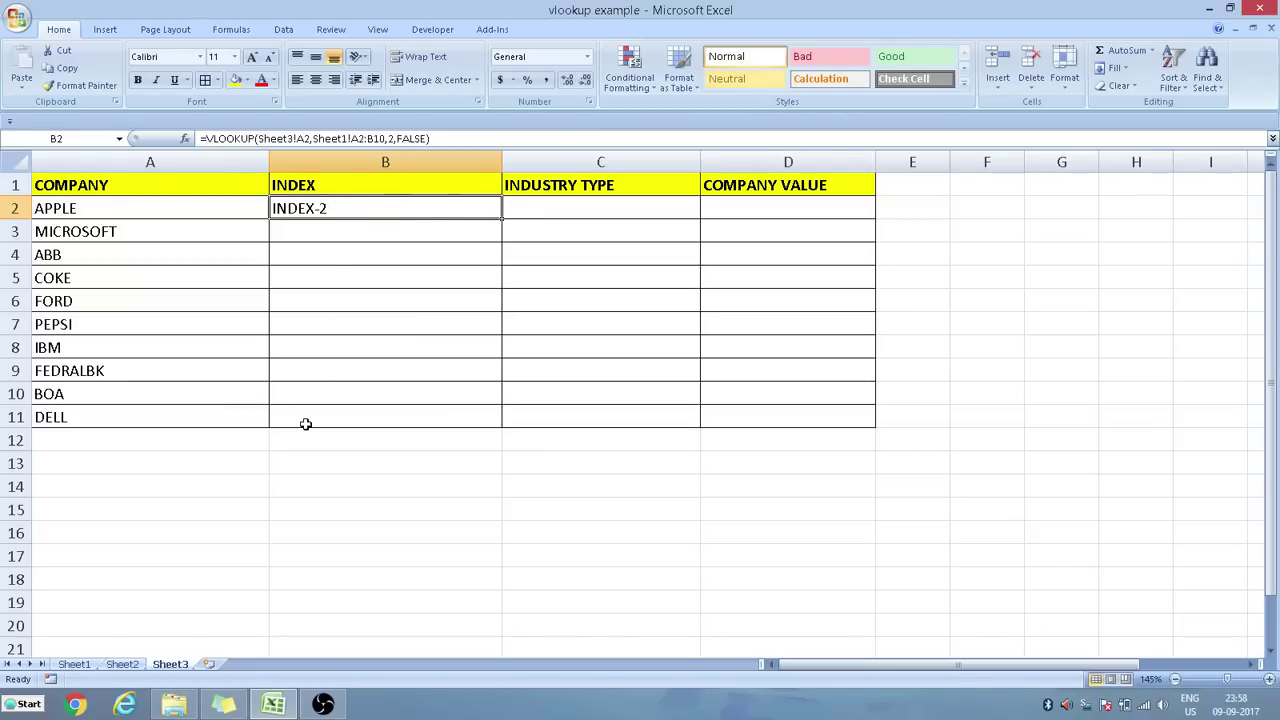
pyautogui.doubleClick(501, 221)
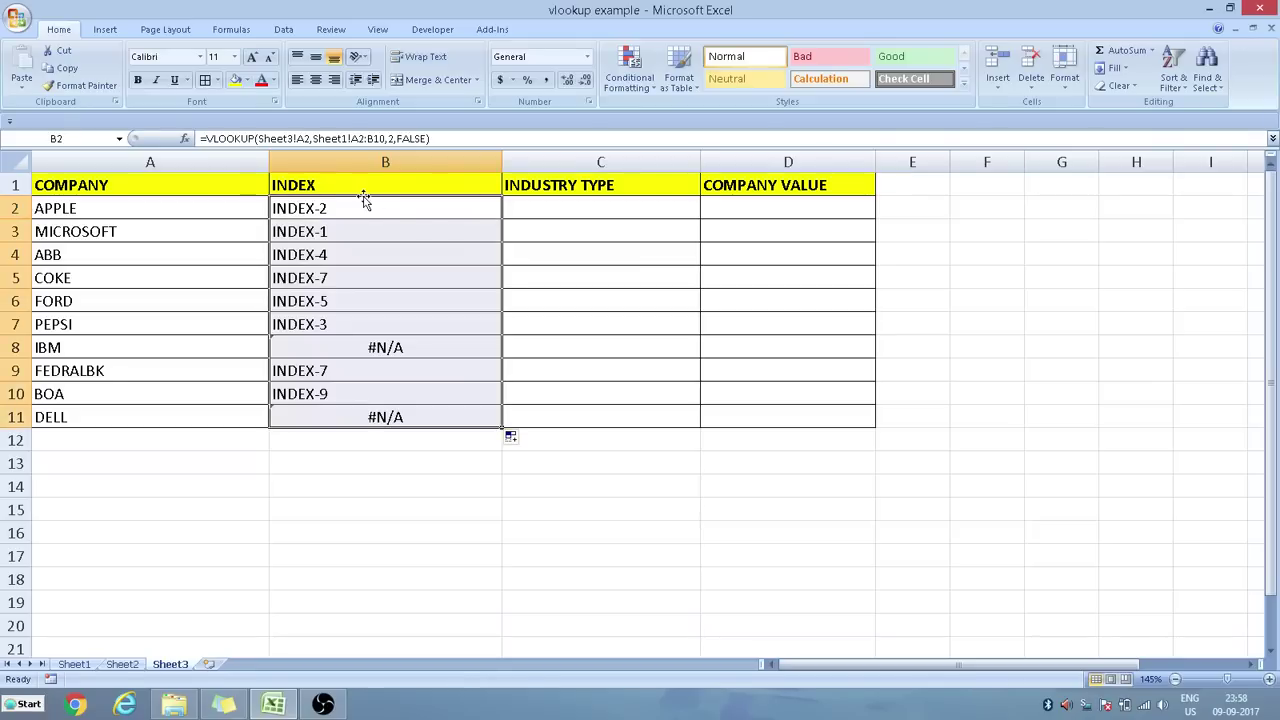
pyautogui.moveTo(363, 198); pyautogui.dragTo(353, 413)
# Inspect the INDEX results and formulas in the IBM and DELL rows of Sheet3.
pyautogui.click(413, 347)
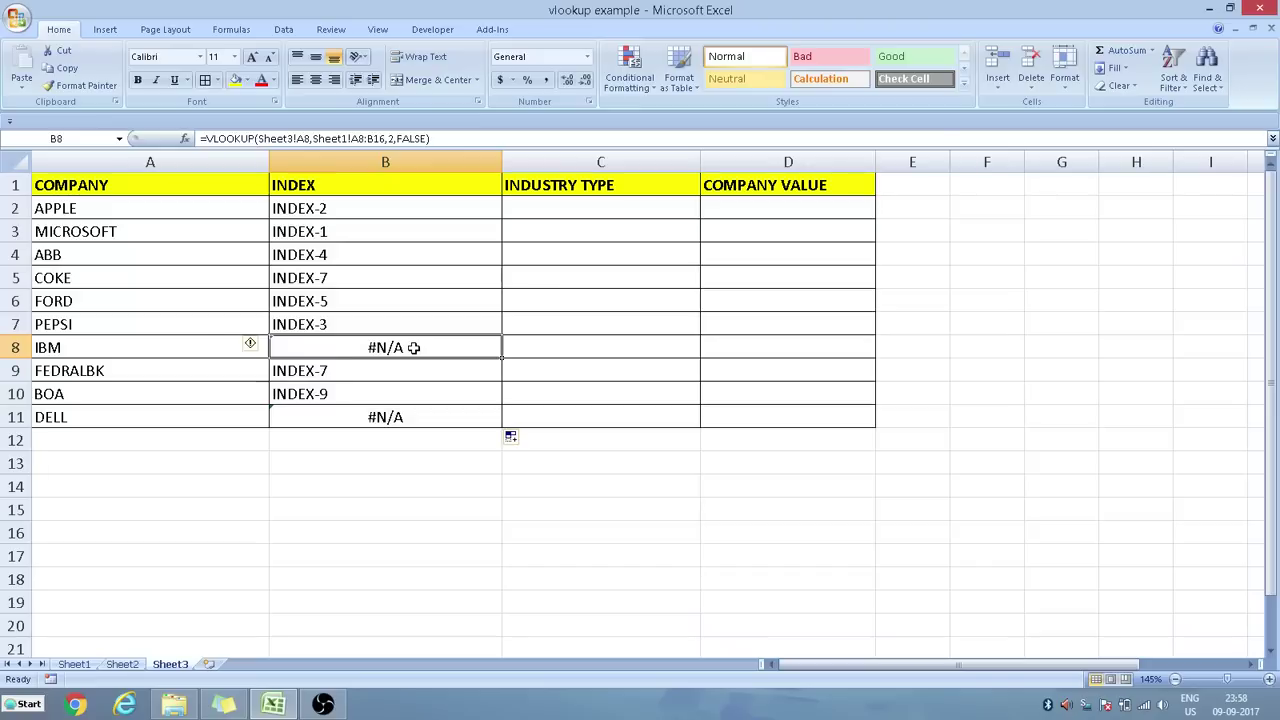
pyautogui.click(76, 352)
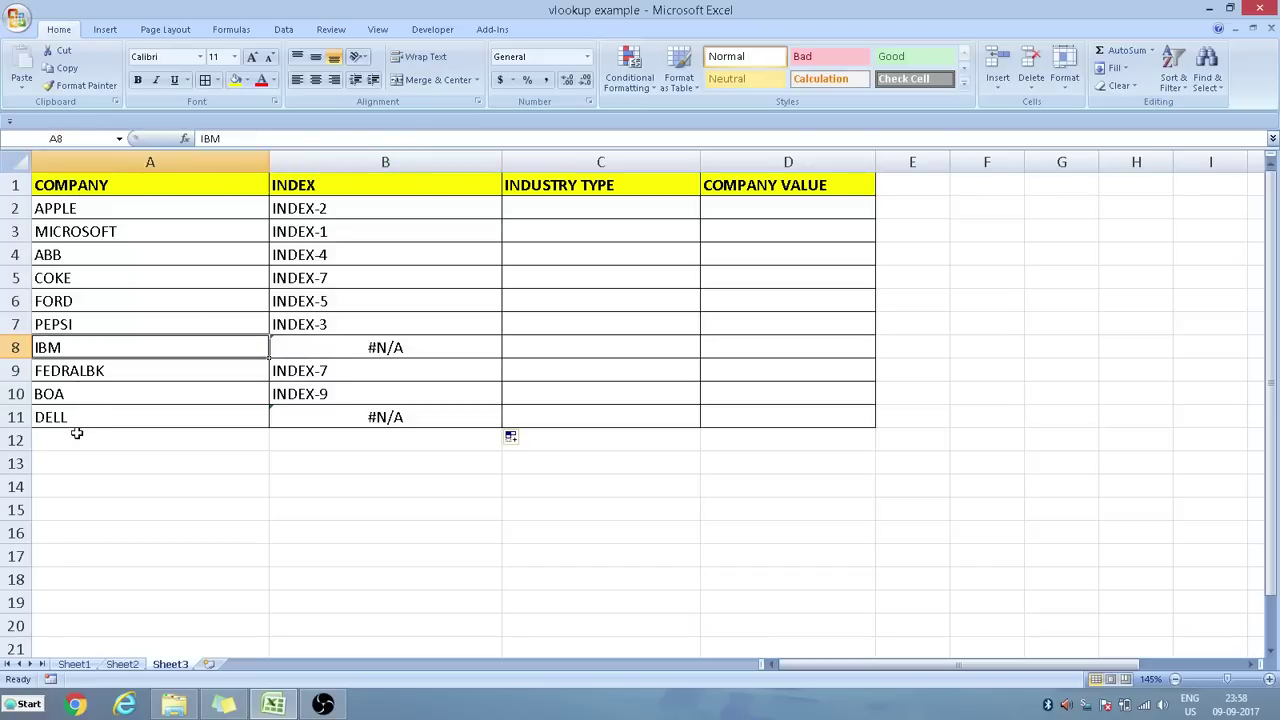
pyautogui.click(82, 414)
pyautogui.click(412, 350)
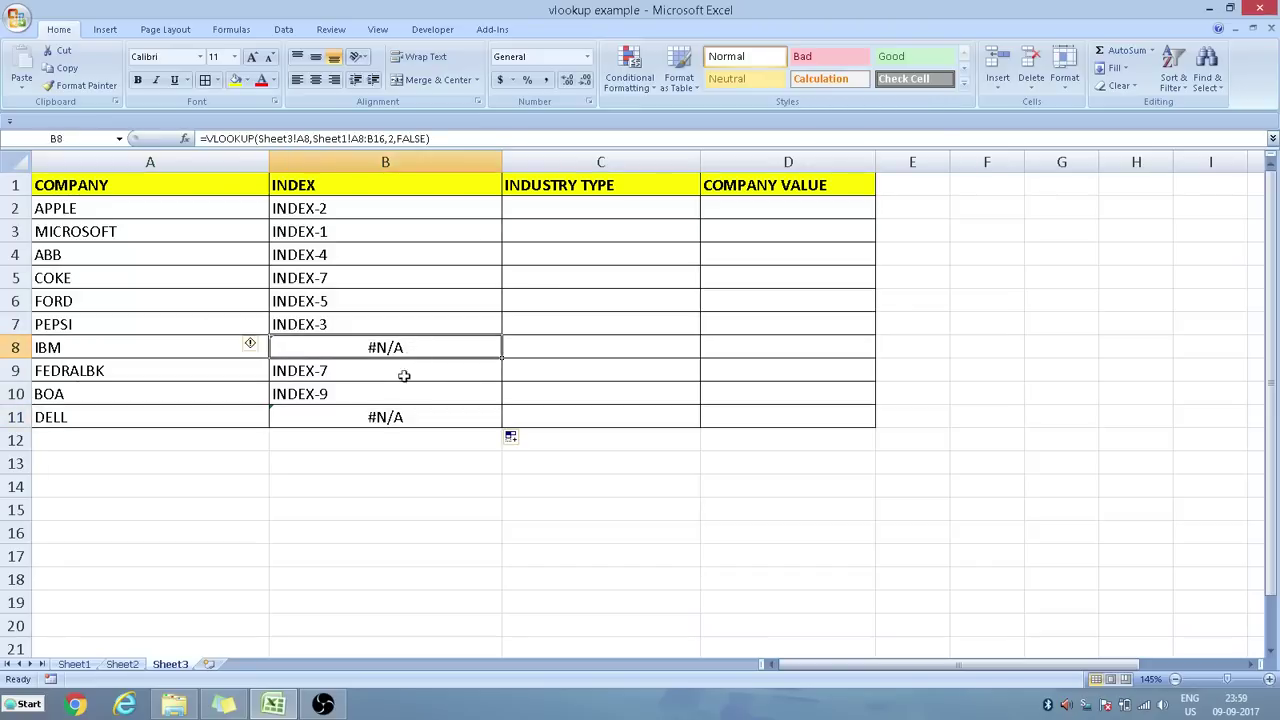
pyautogui.click(402, 415)
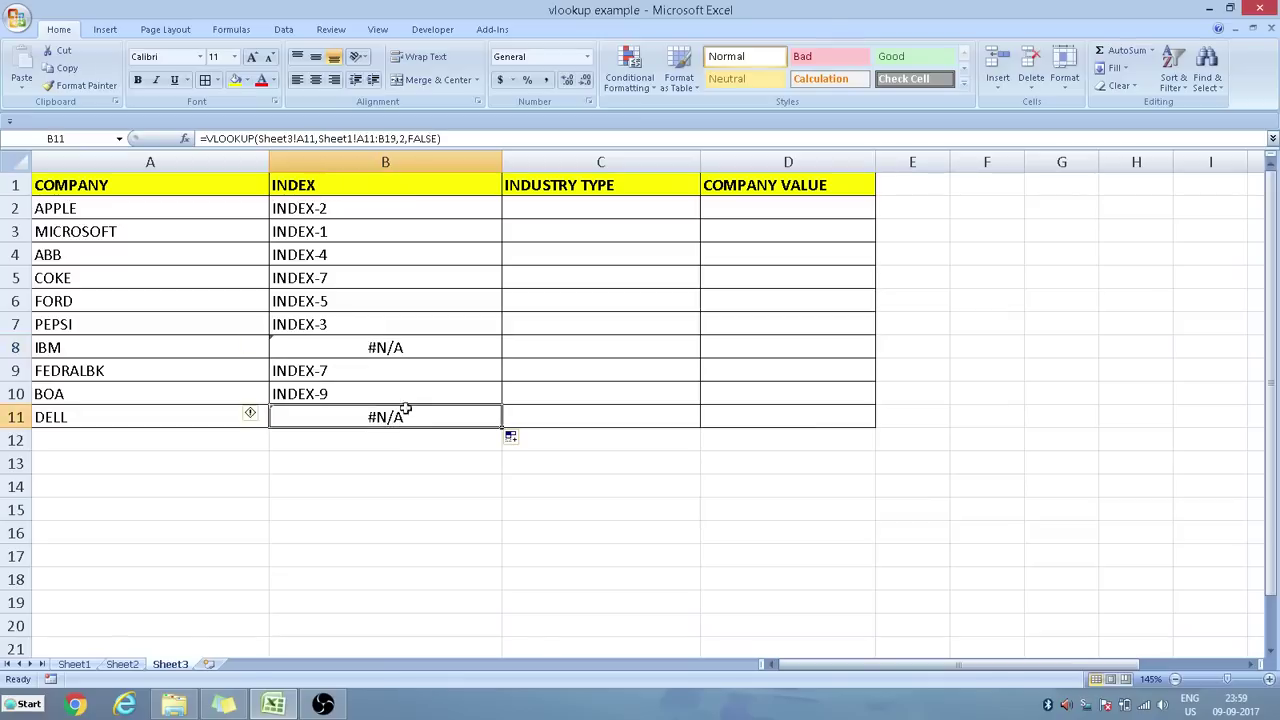
pyautogui.click(403, 349)
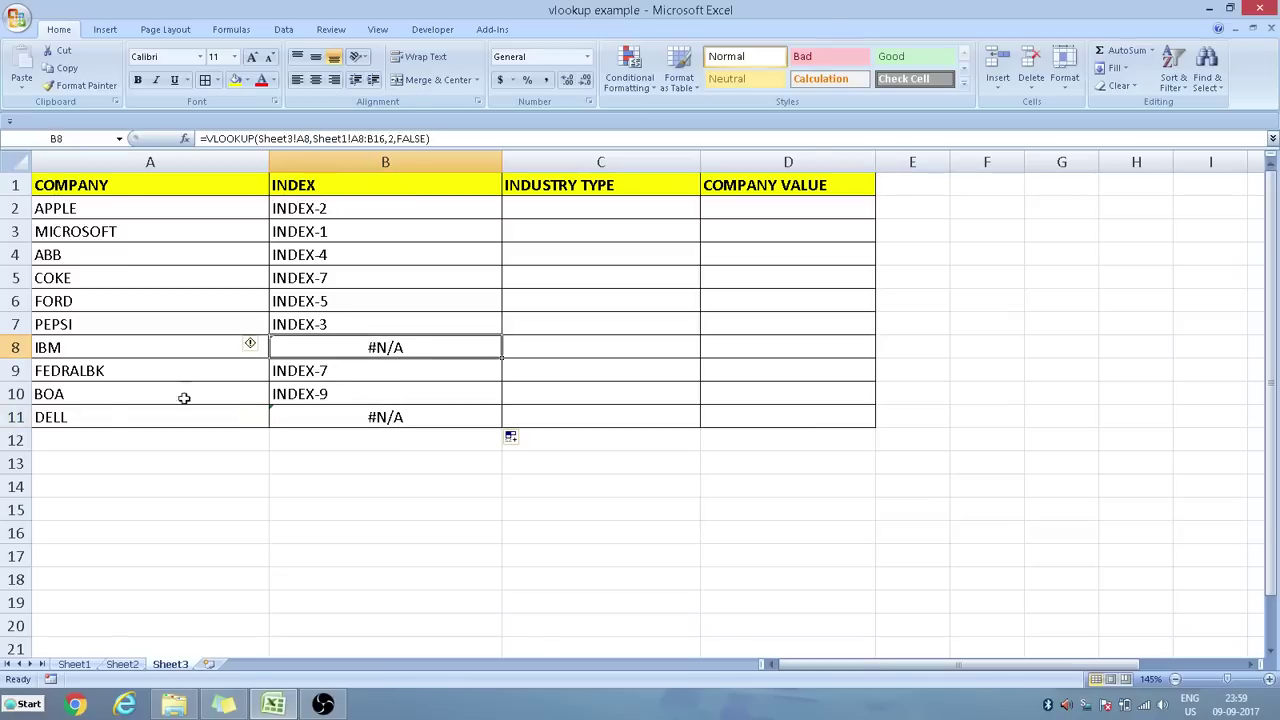
pyautogui.click(92, 419)
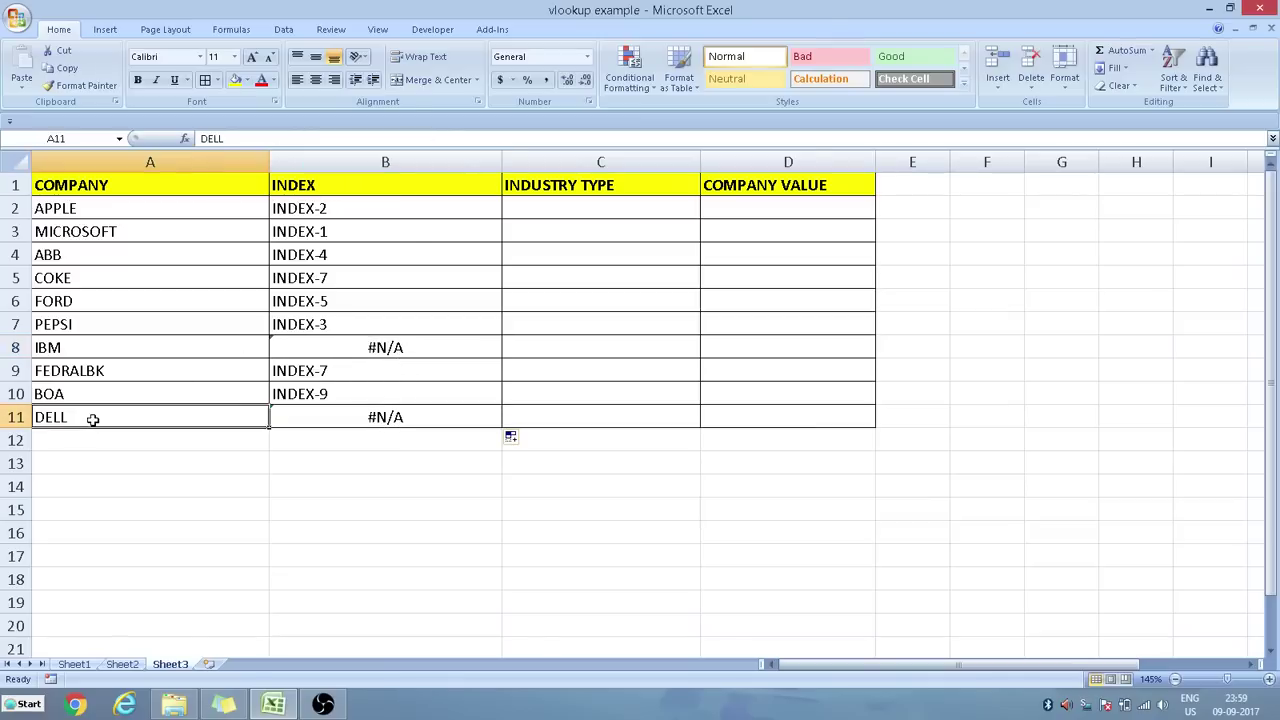
# Check the company list on Sheet1 for DELL and IBM against their rows on Sheet3.
pyautogui.click(80, 665)
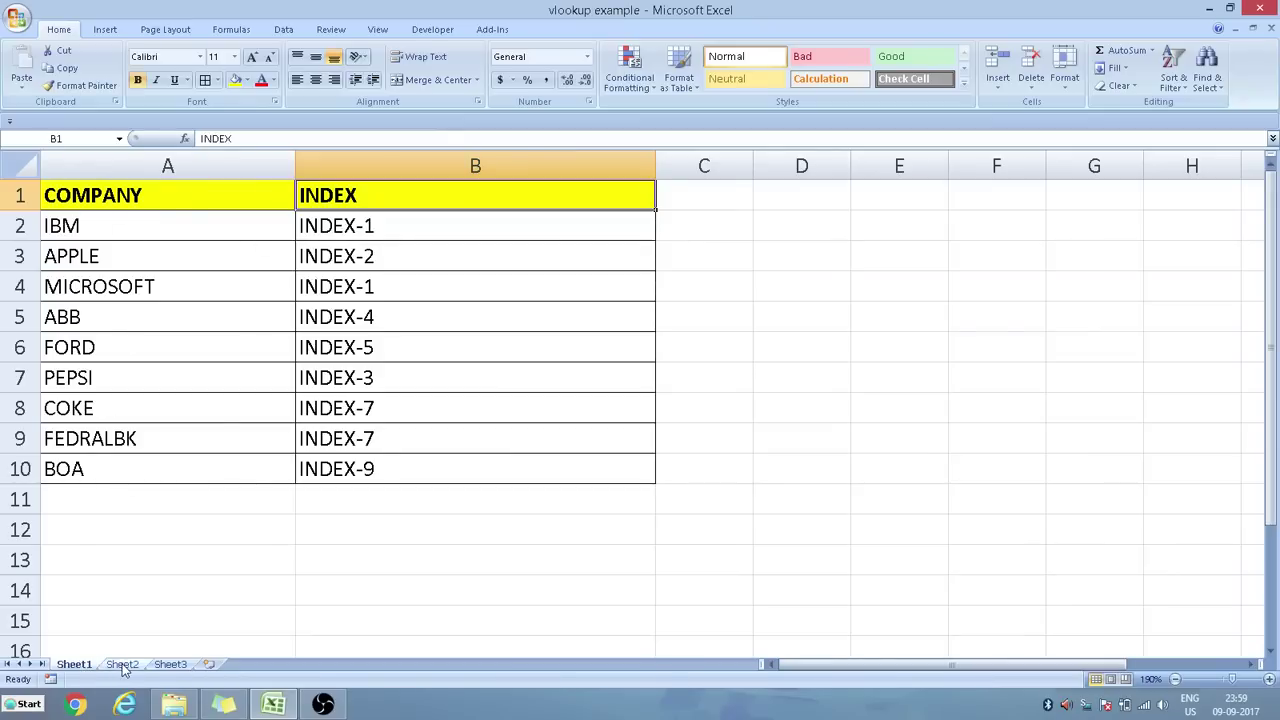
pyautogui.click(171, 665)
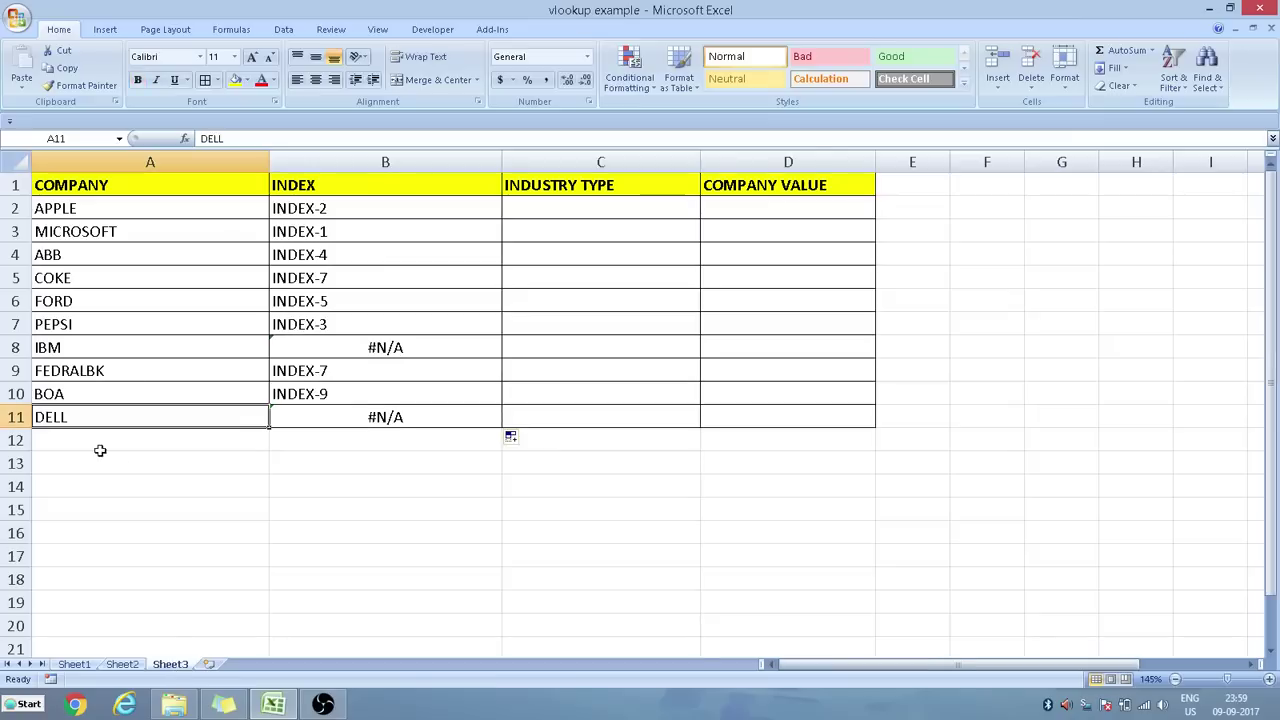
pyautogui.click(366, 420)
pyautogui.click(82, 346)
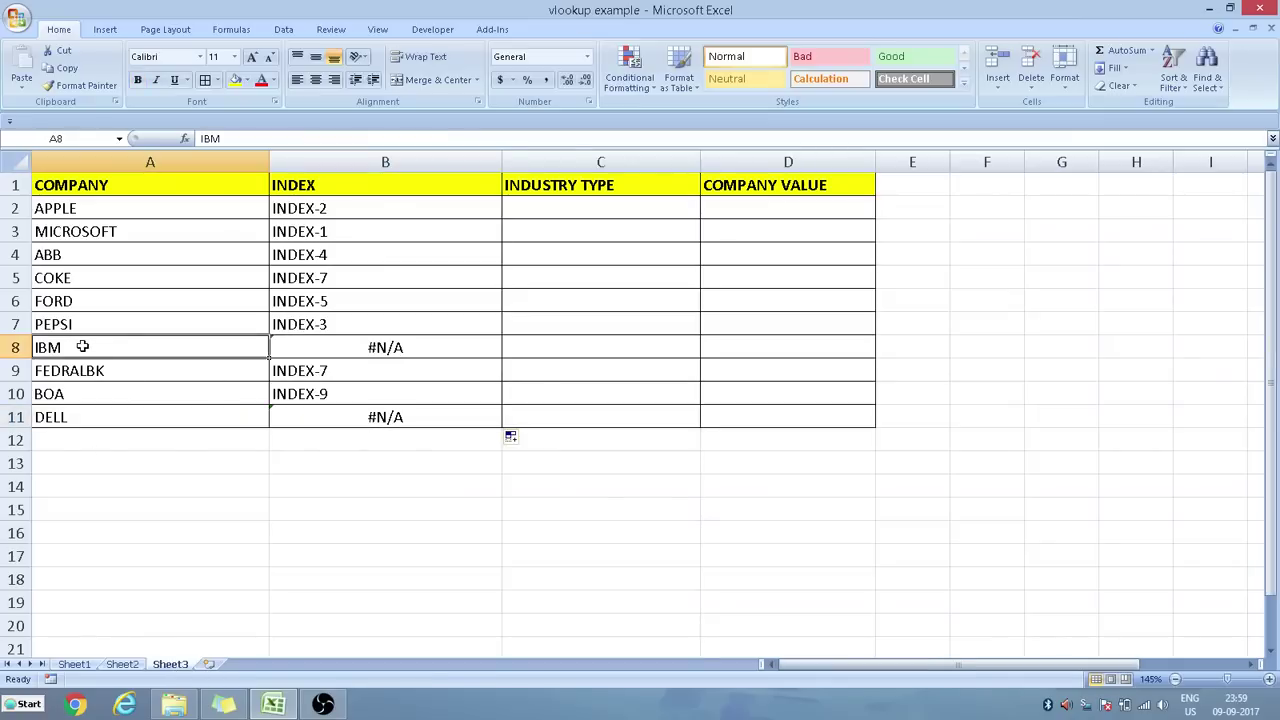
pyautogui.click(74, 665)
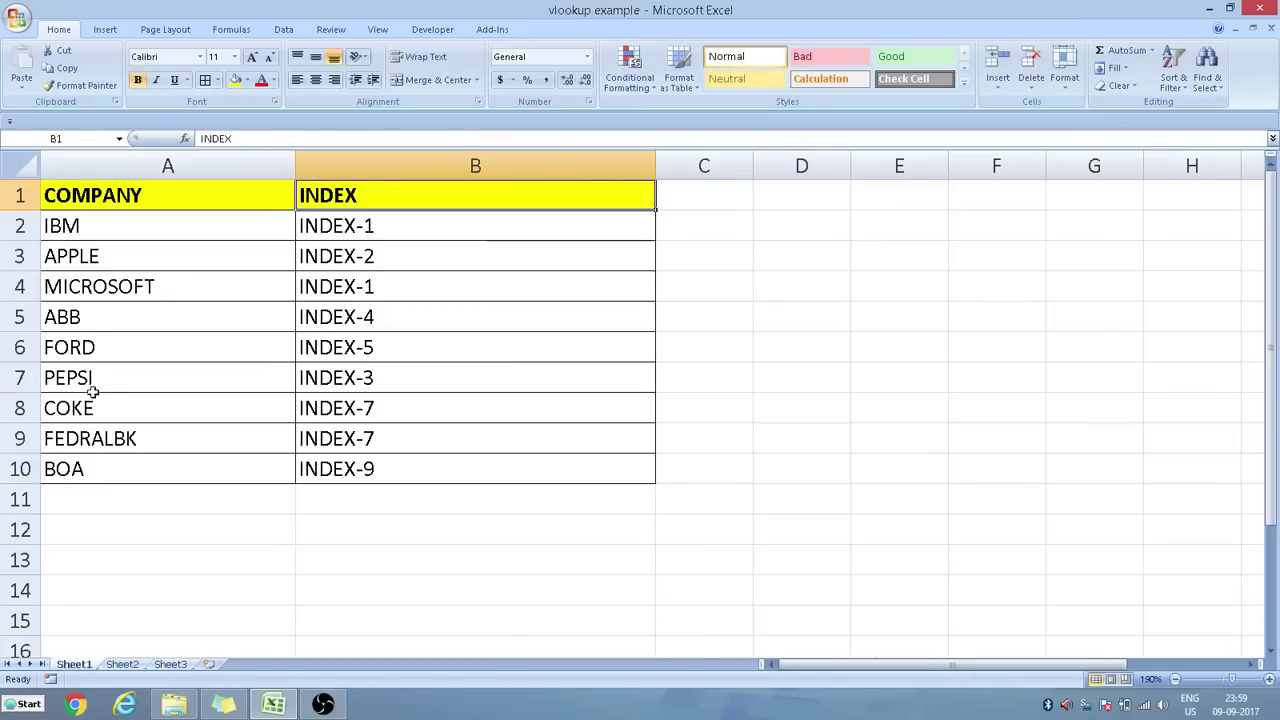
pyautogui.click(75, 236)
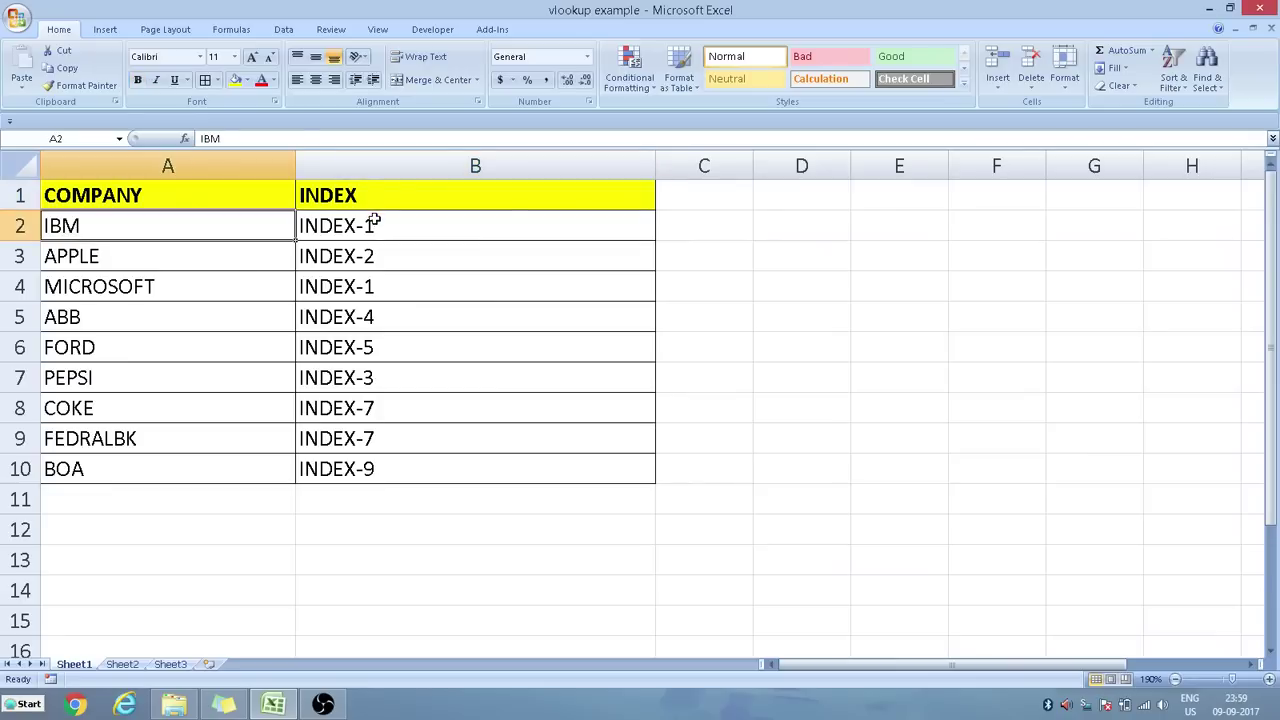
pyautogui.click(170, 664)
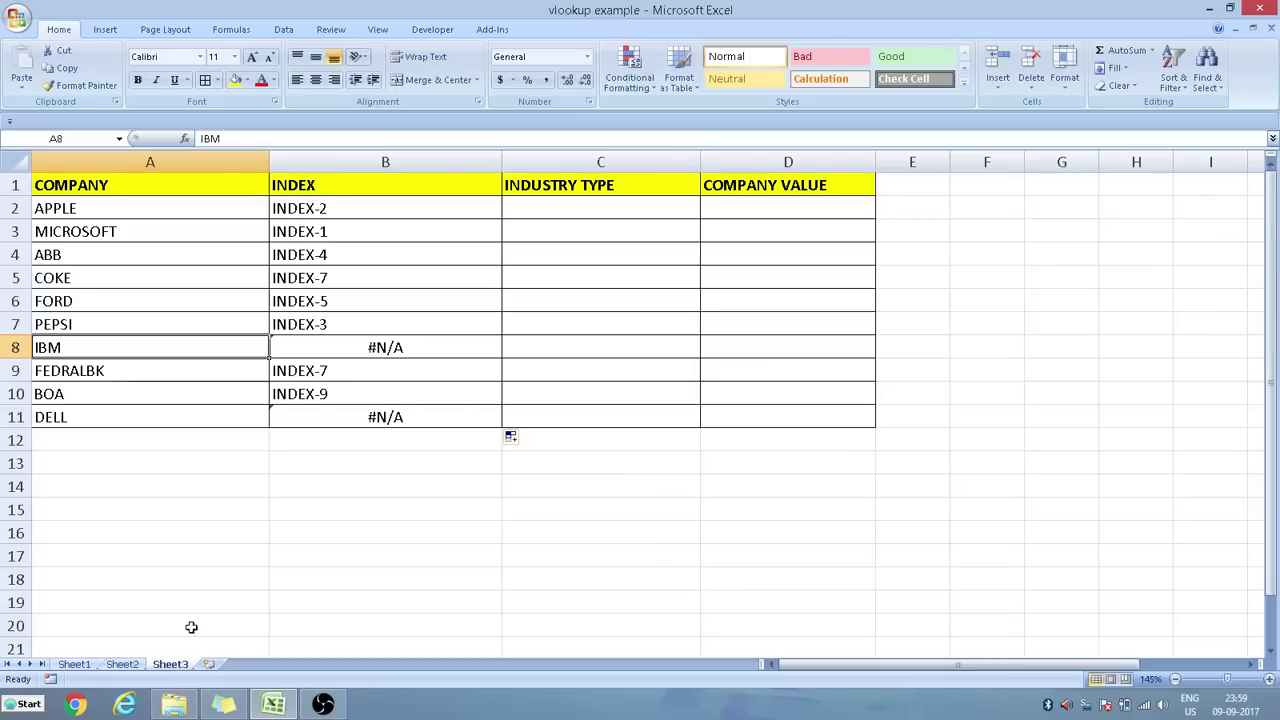
# Compare the table array reference in the VLOOKUP formulas of cells B2 and B8 on Sheet3.
pyautogui.click(351, 348)
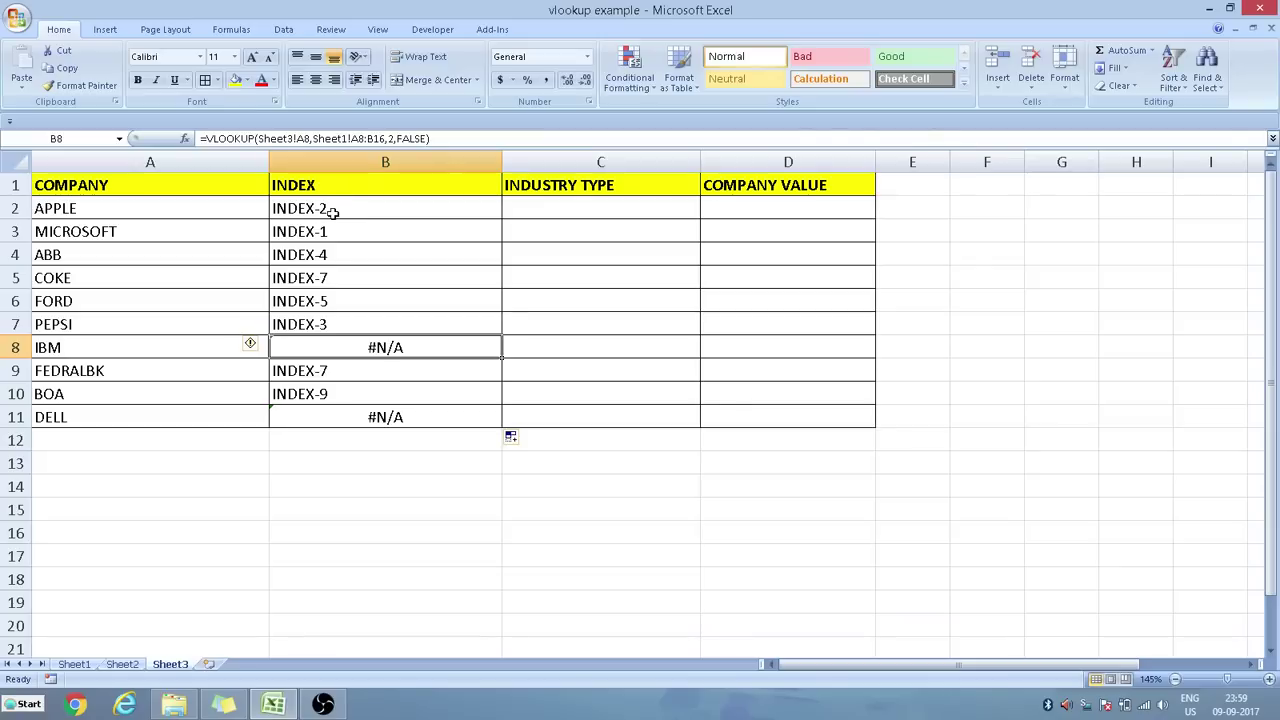
pyautogui.click(335, 209)
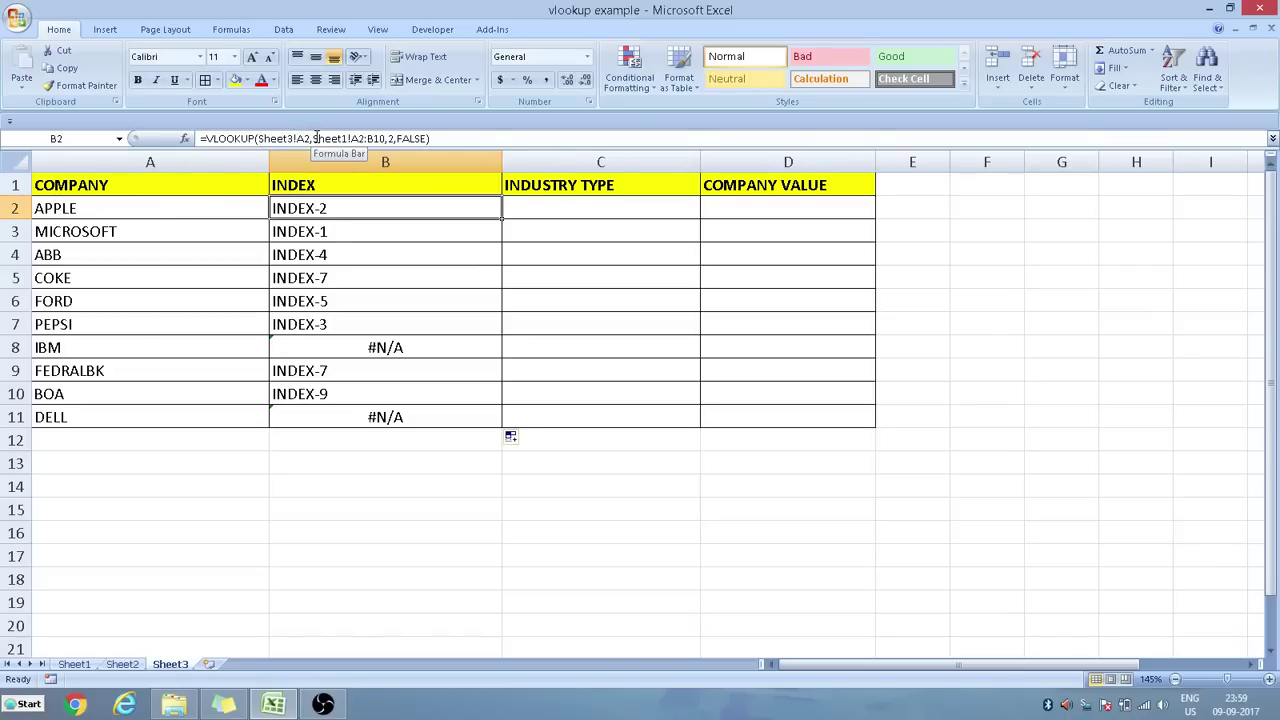
pyautogui.moveTo(313, 138); pyautogui.dragTo(389, 138)
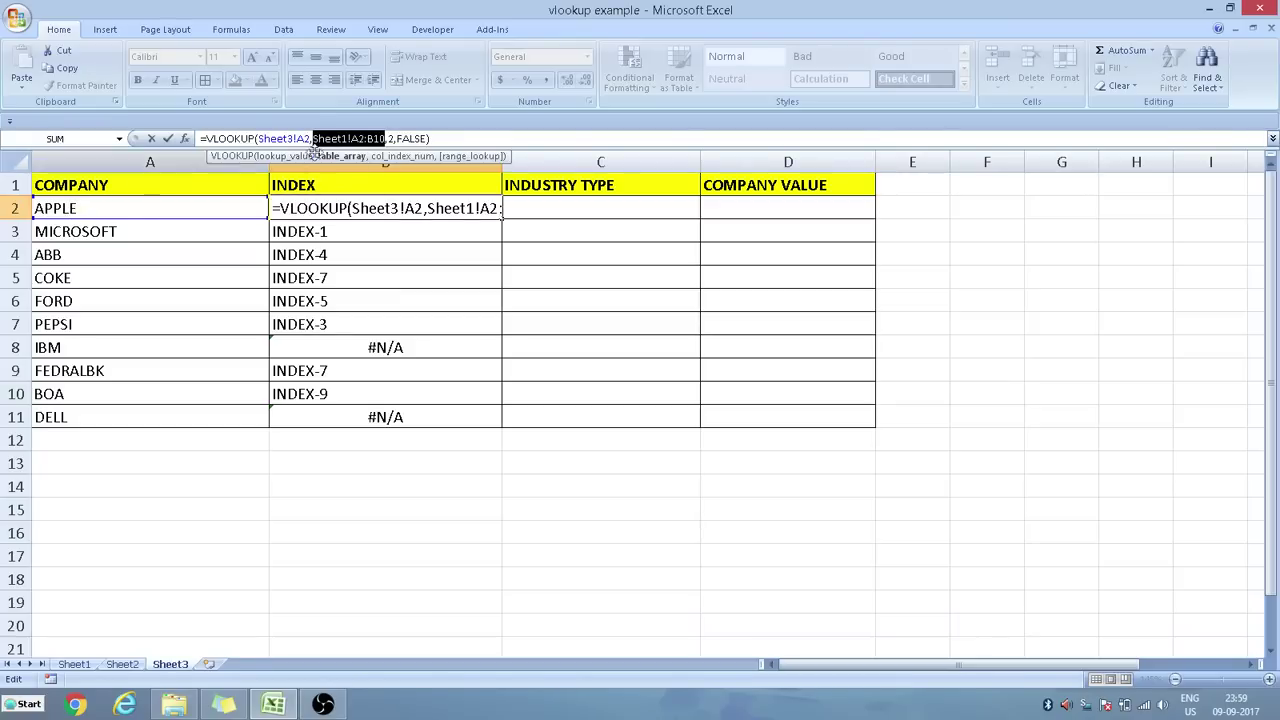
pyautogui.click(447, 139)
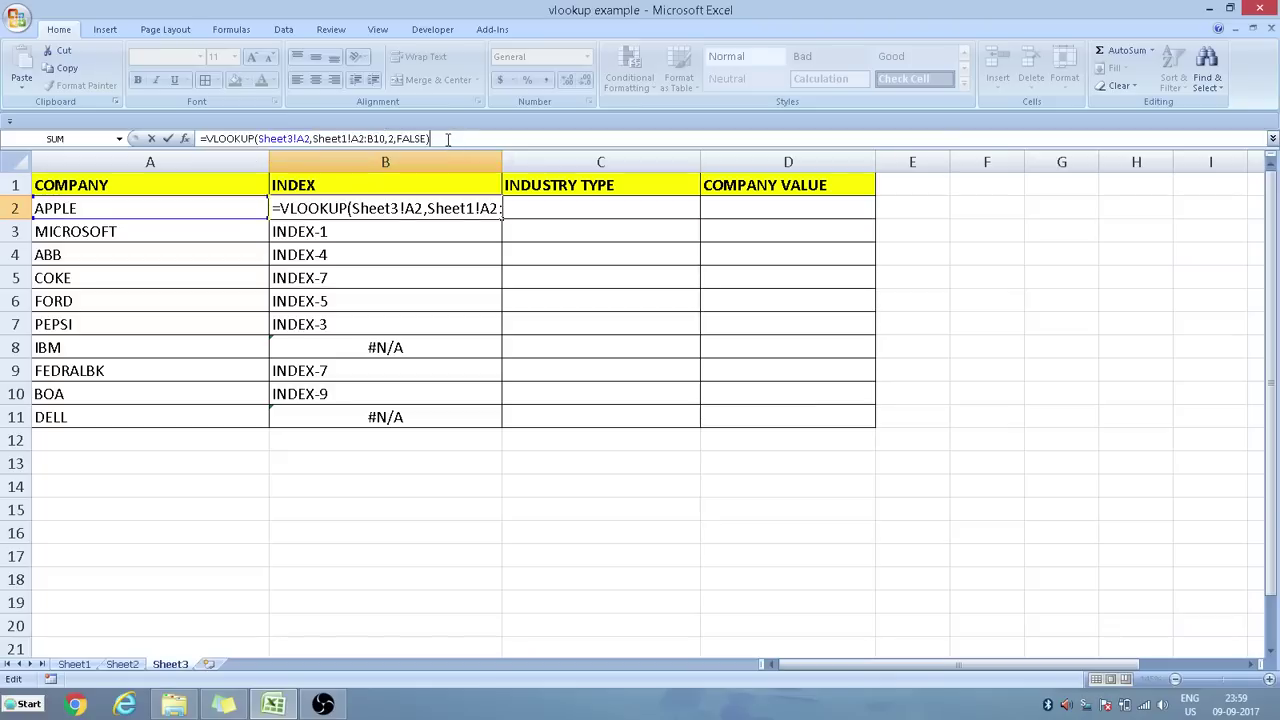
pyautogui.press('Return')
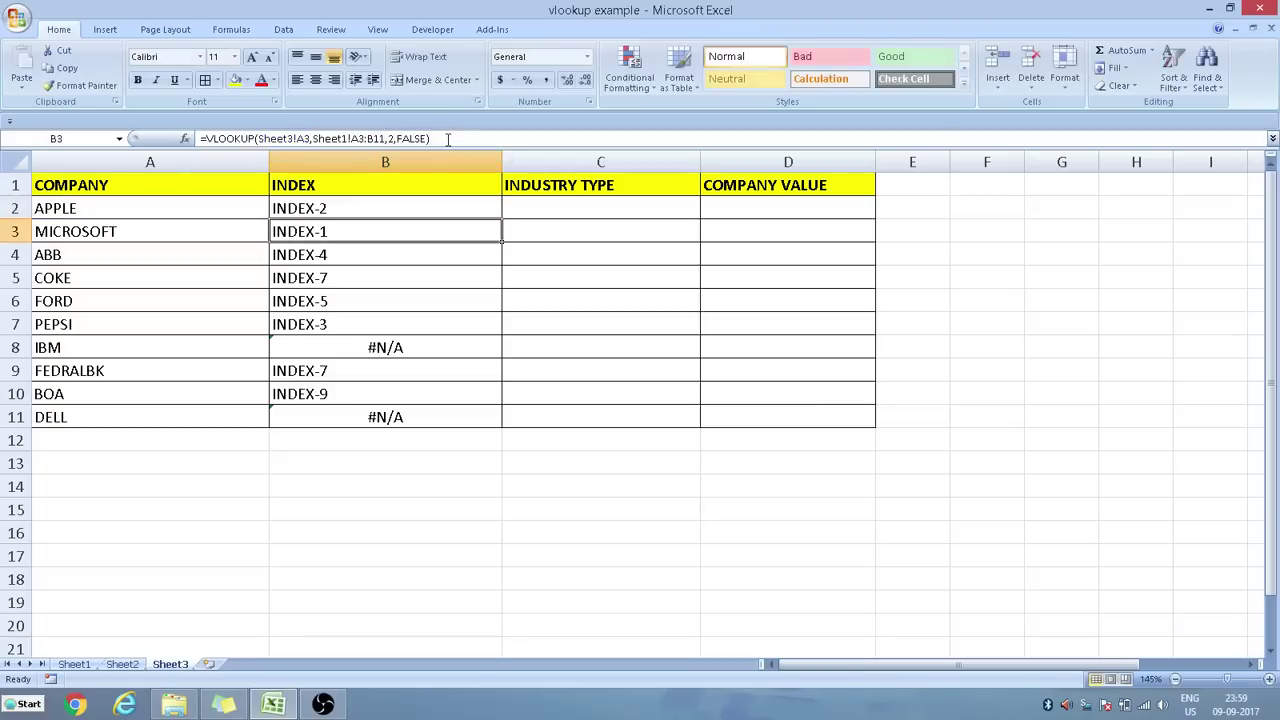
pyautogui.click(366, 348)
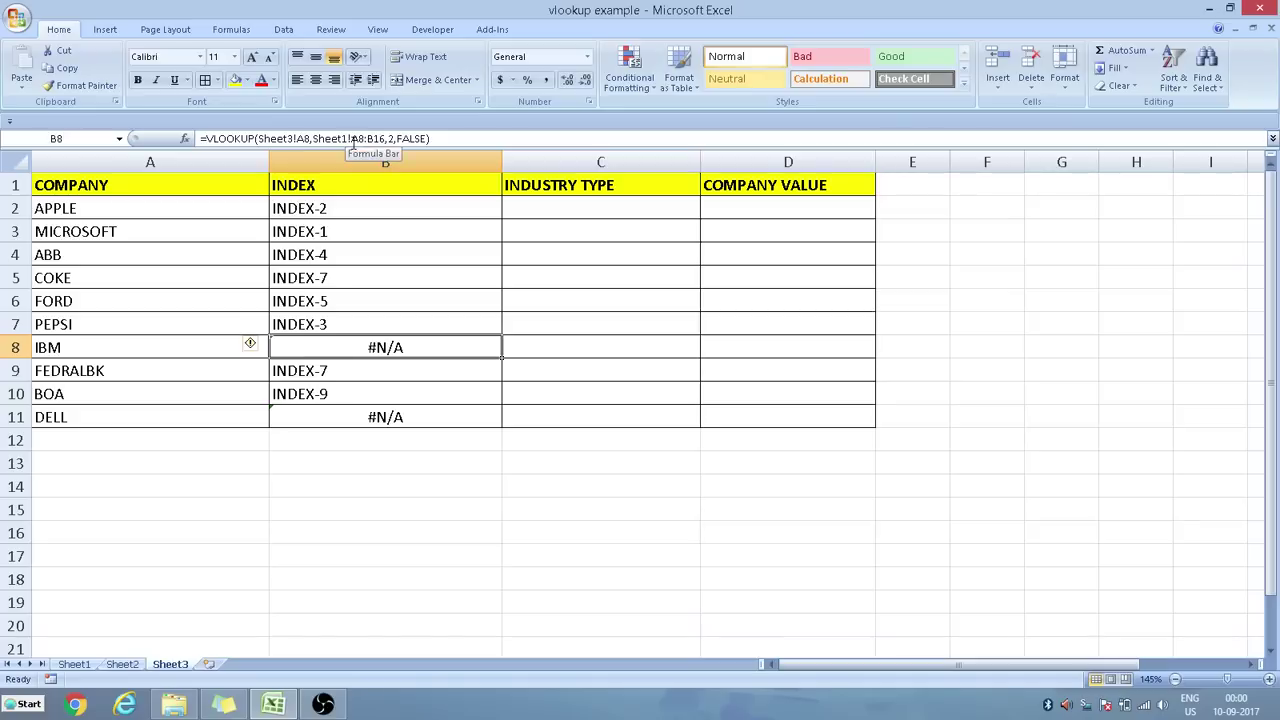
pyautogui.moveTo(312, 139); pyautogui.dragTo(378, 146)
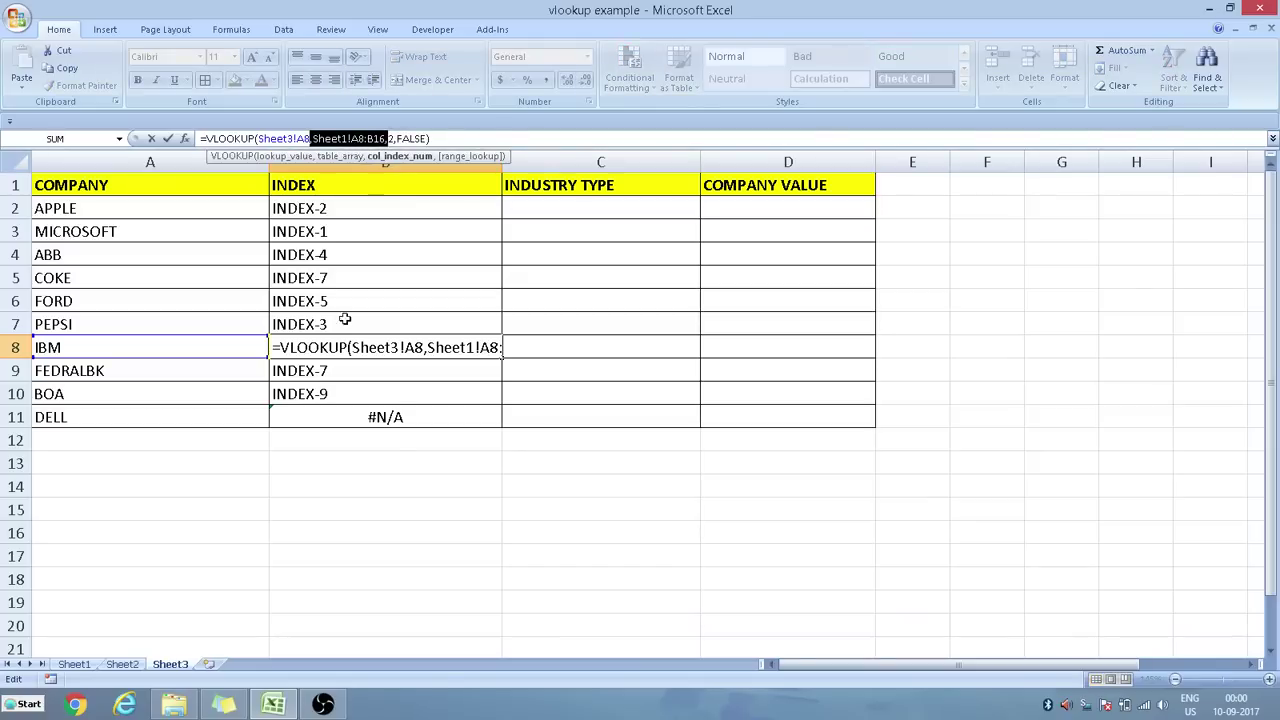
pyautogui.click(462, 137)
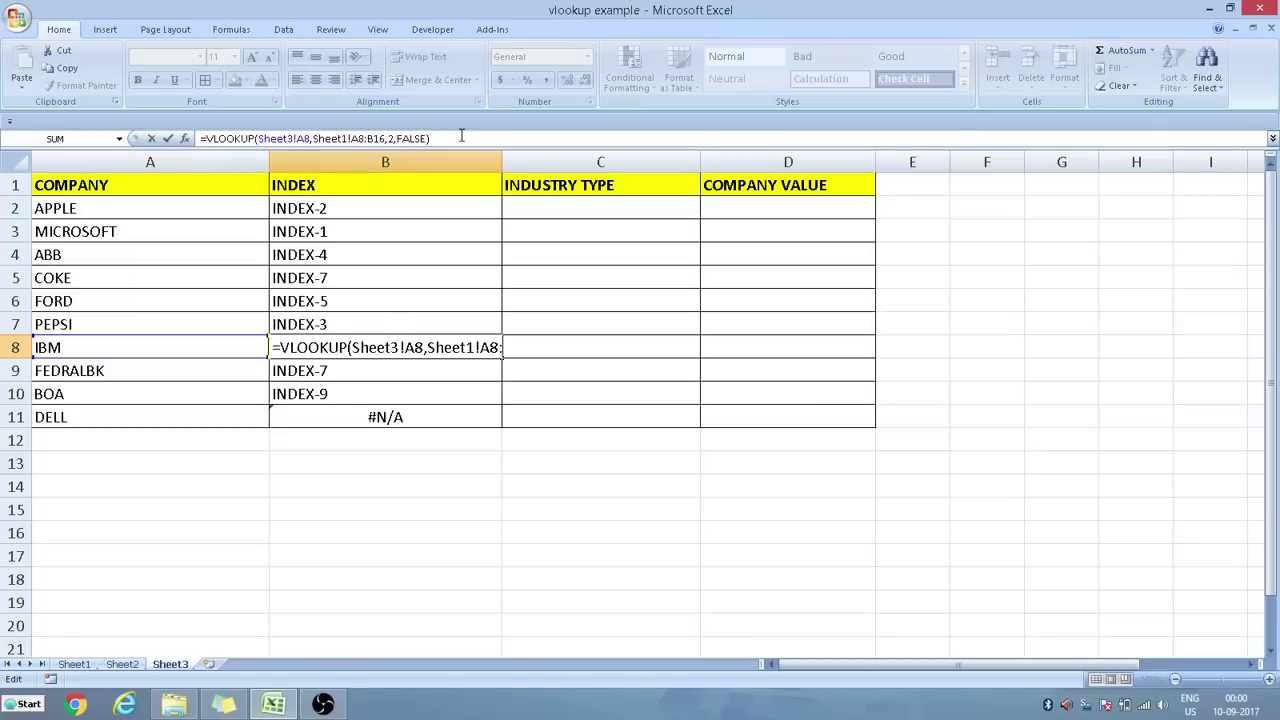
pyautogui.press('Return')
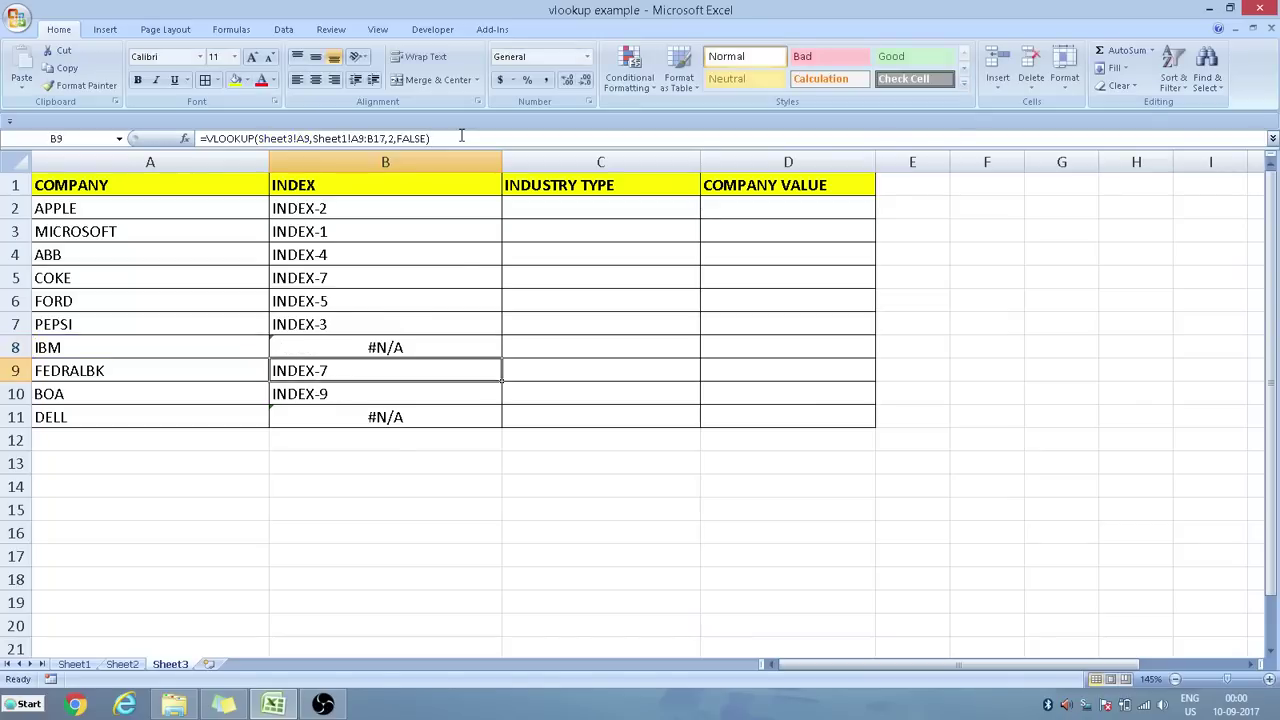
# Examine which Sheet1 rows the range A8:B16 covers, compared with the IBM lookup formula in B8 on Sheet3.
pyautogui.click(78, 665)
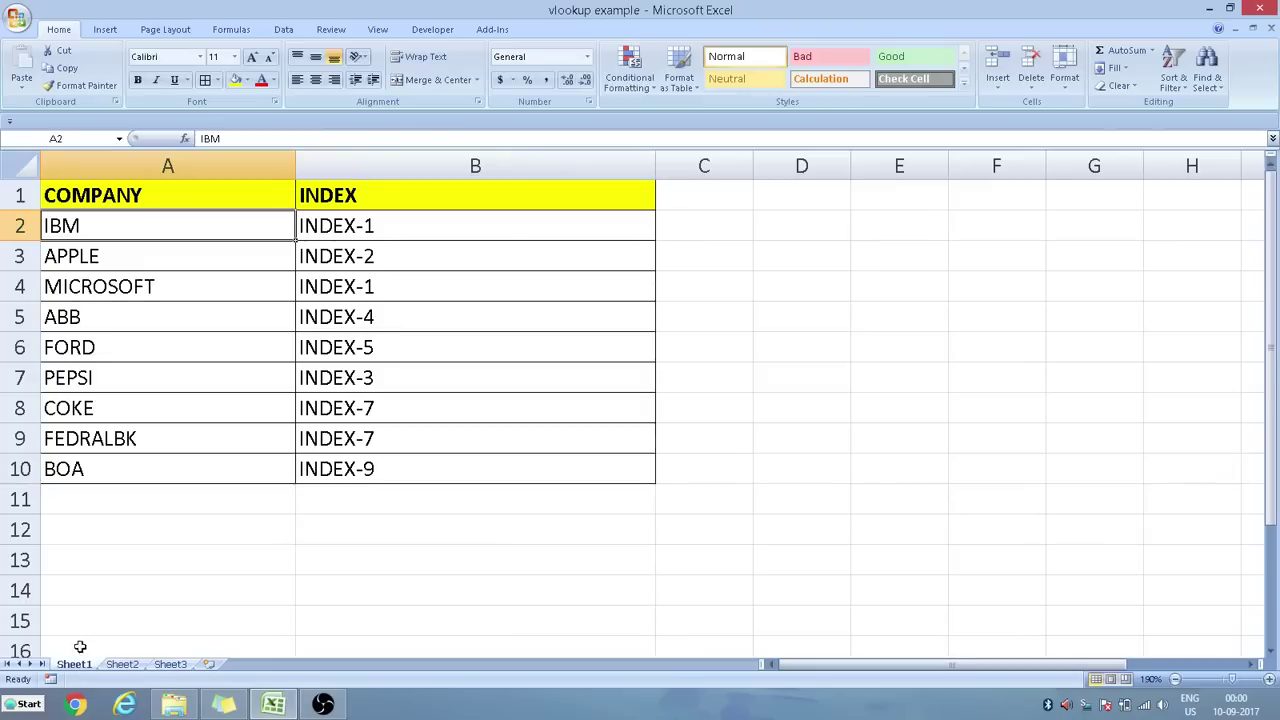
pyautogui.click(65, 408)
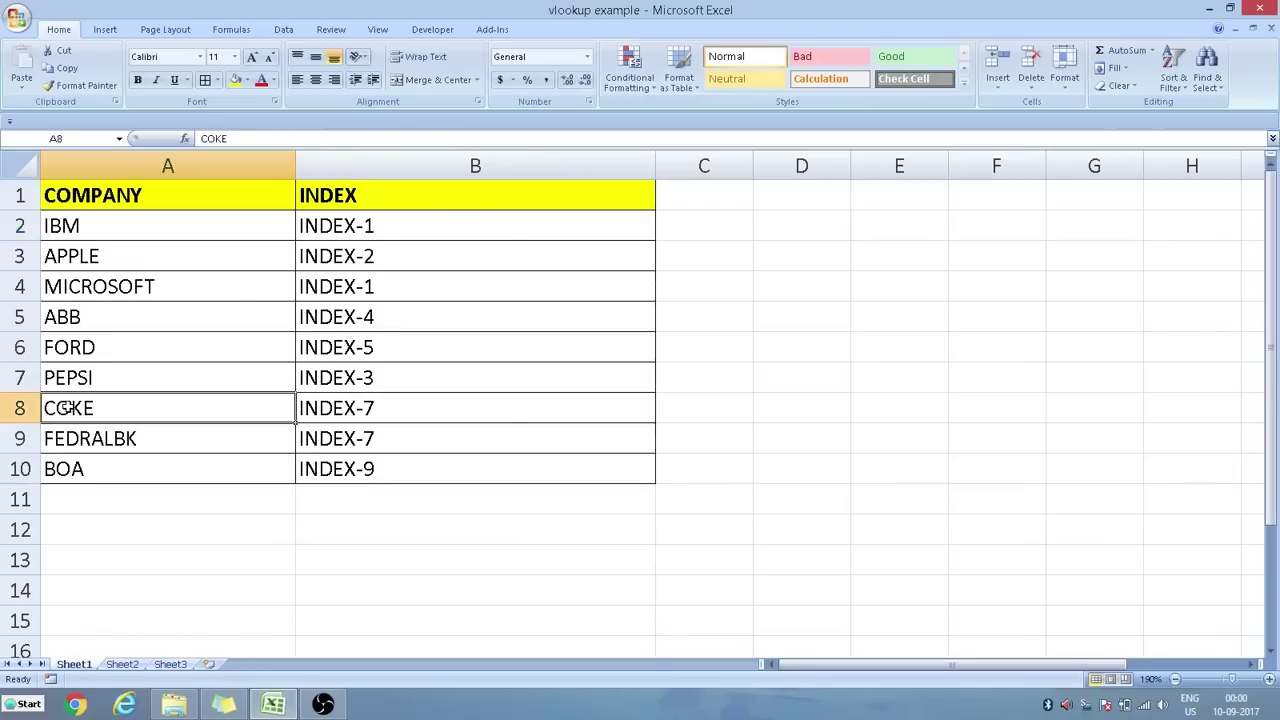
pyautogui.moveTo(65, 408); pyautogui.dragTo(485, 650)
pyautogui.scroll(-1, 911, 391)
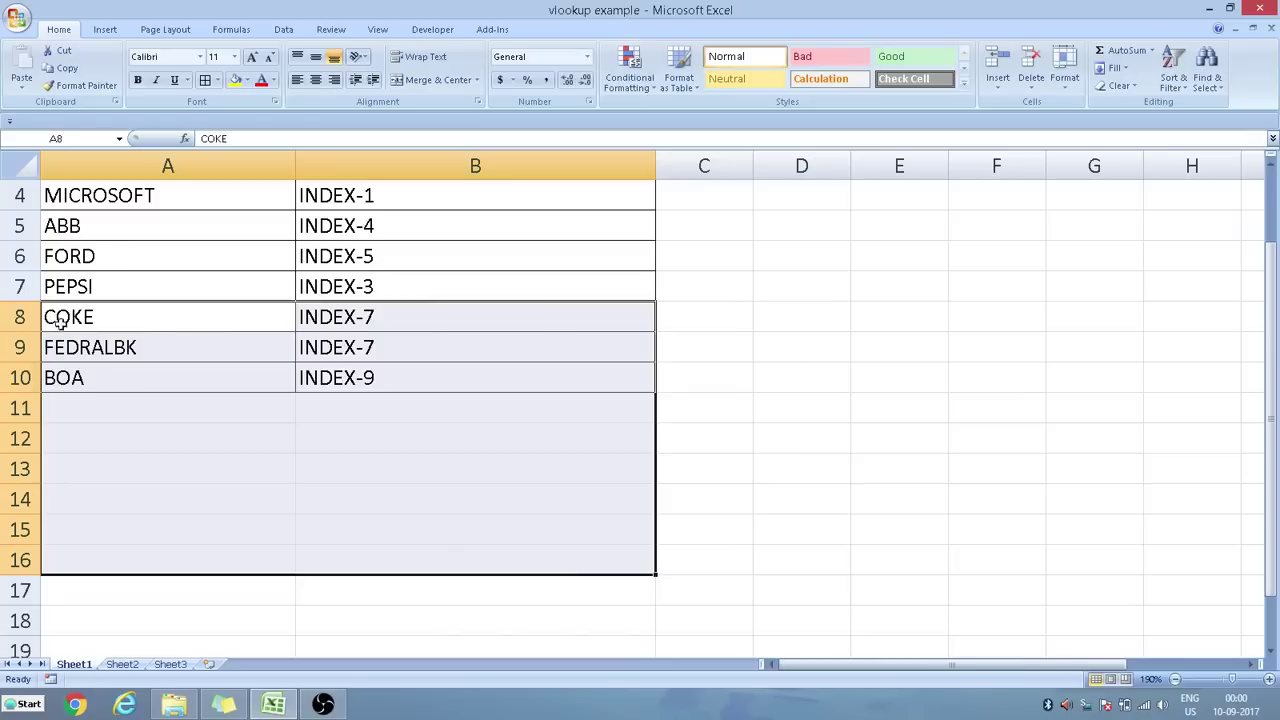
pyautogui.click(172, 664)
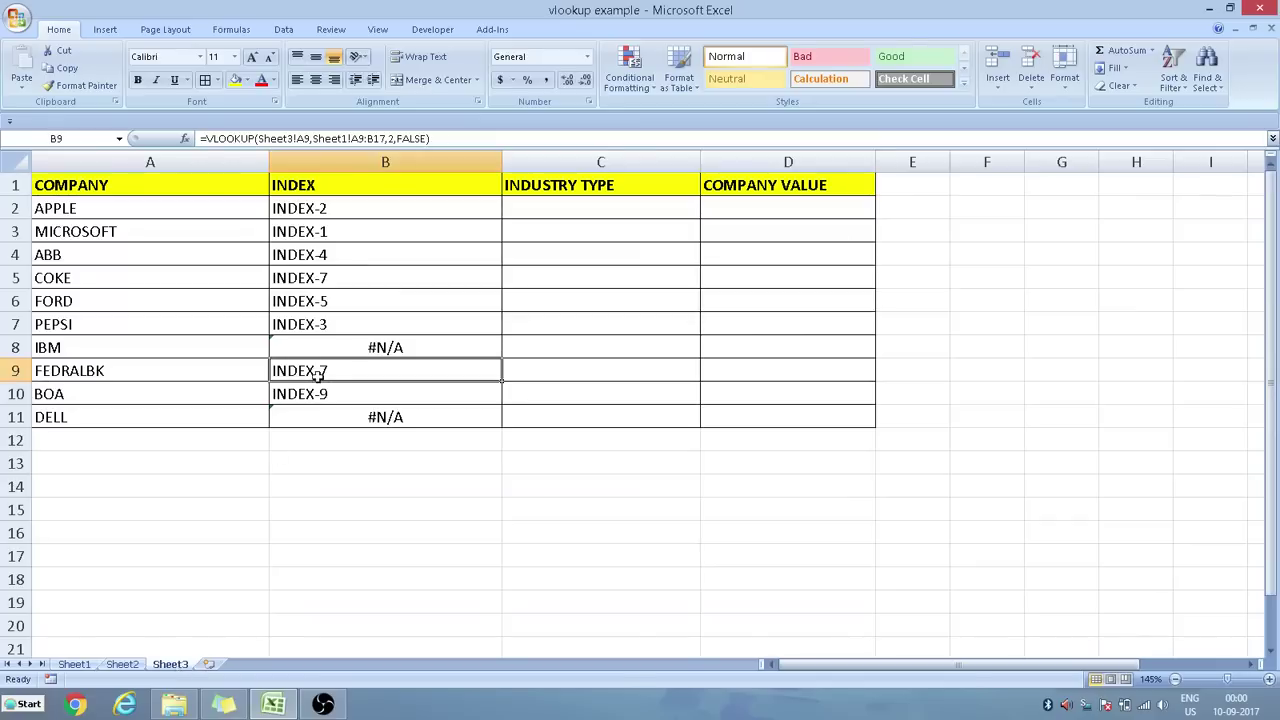
pyautogui.click(345, 347)
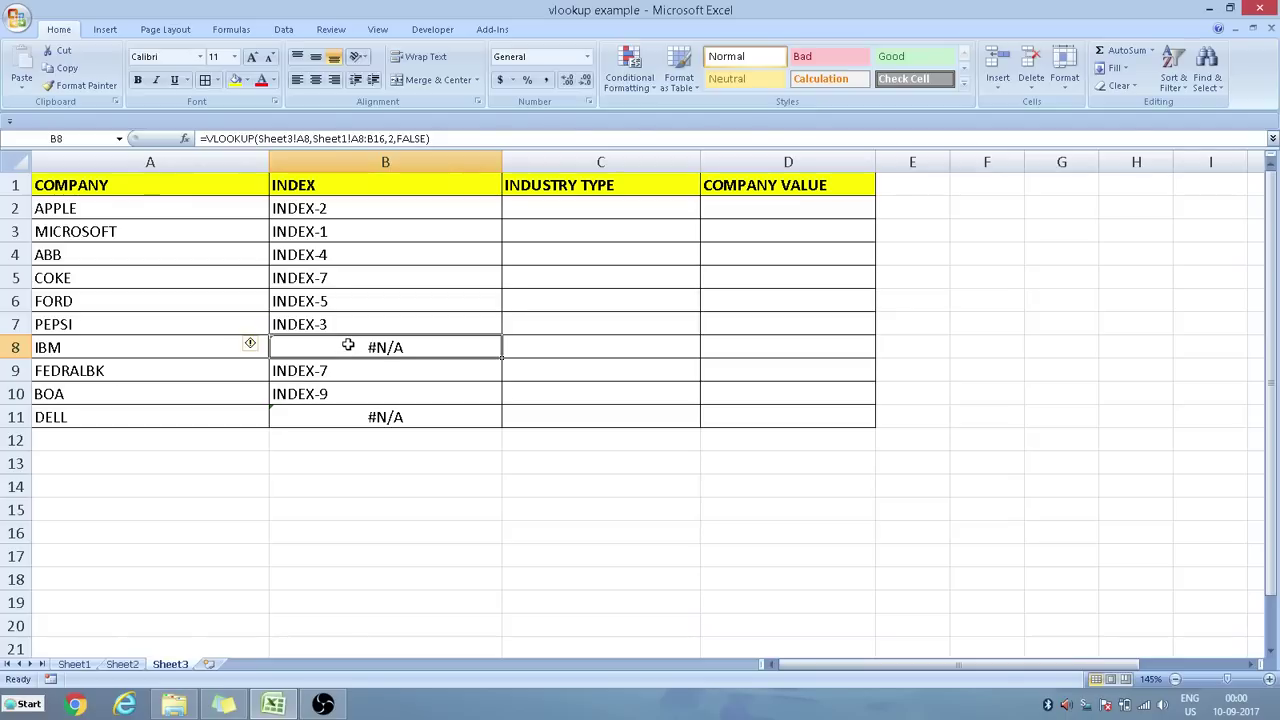
# Lock the row numbers of the table array in the B2 VLOOKUP formula so it reads Sheet1!A$2:B$10.
pyautogui.click(375, 212)
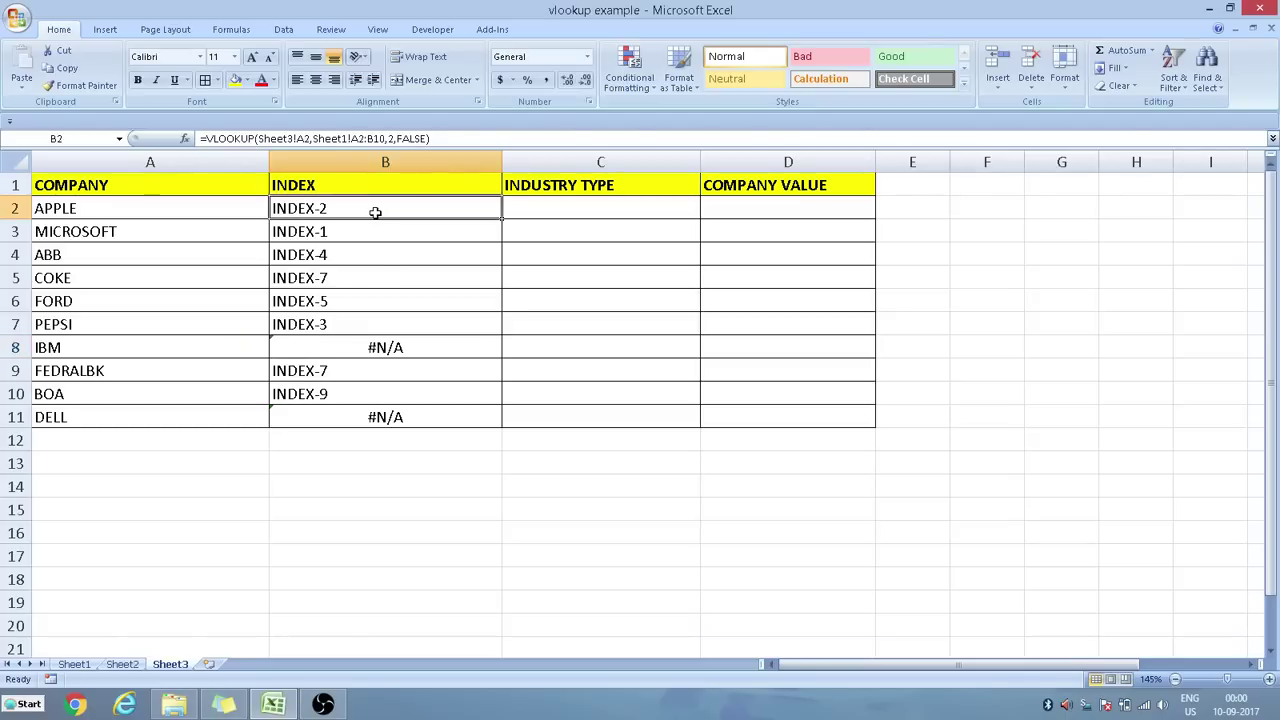
pyautogui.click(360, 138)
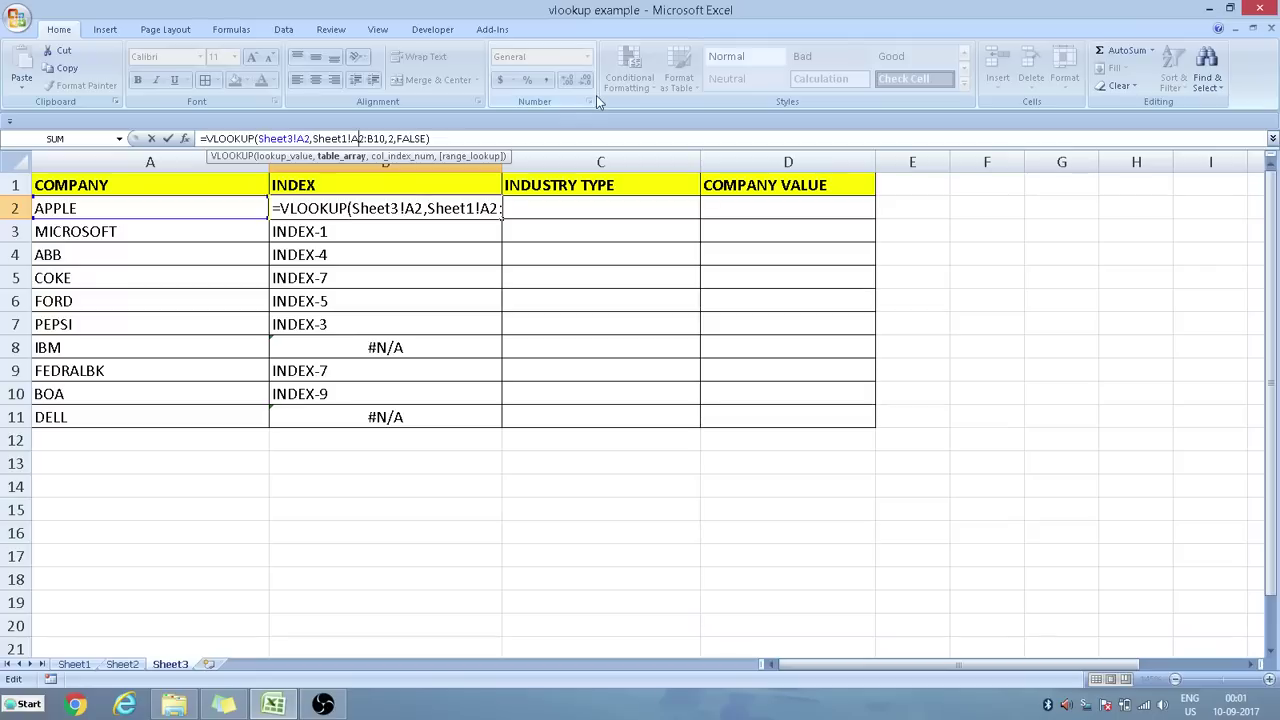
pyautogui.write('$')
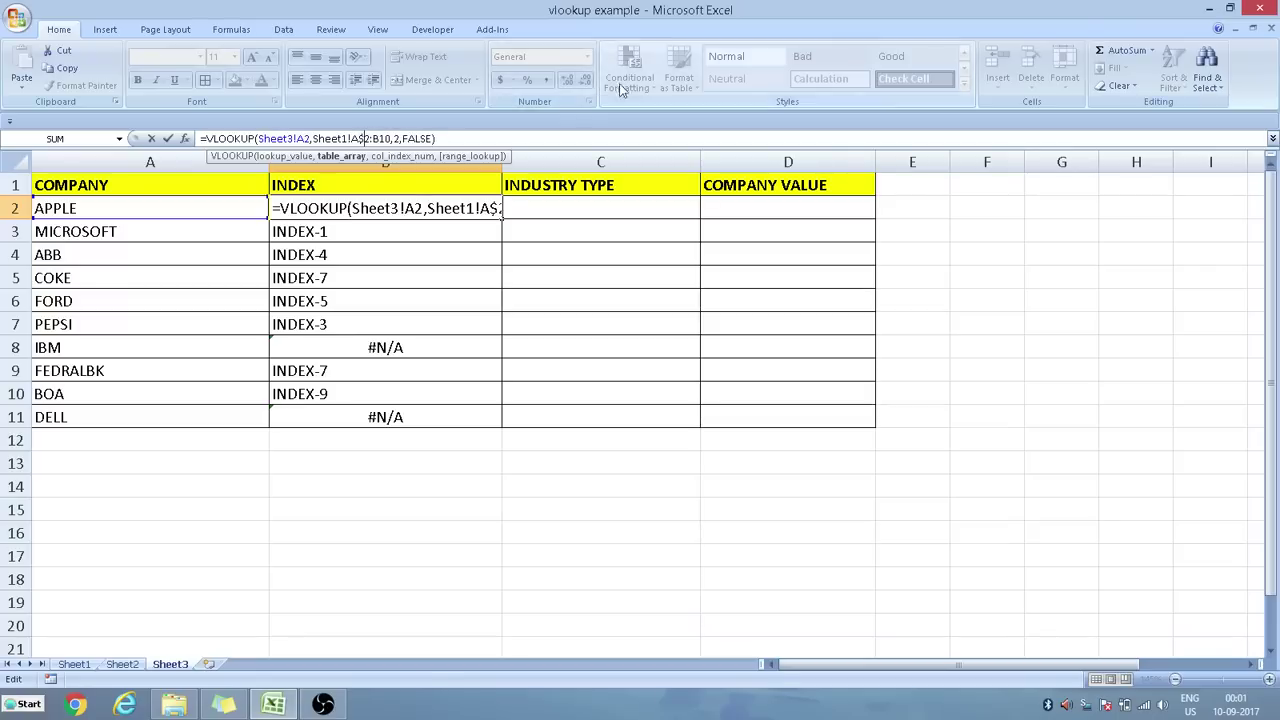
pyautogui.click(381, 138)
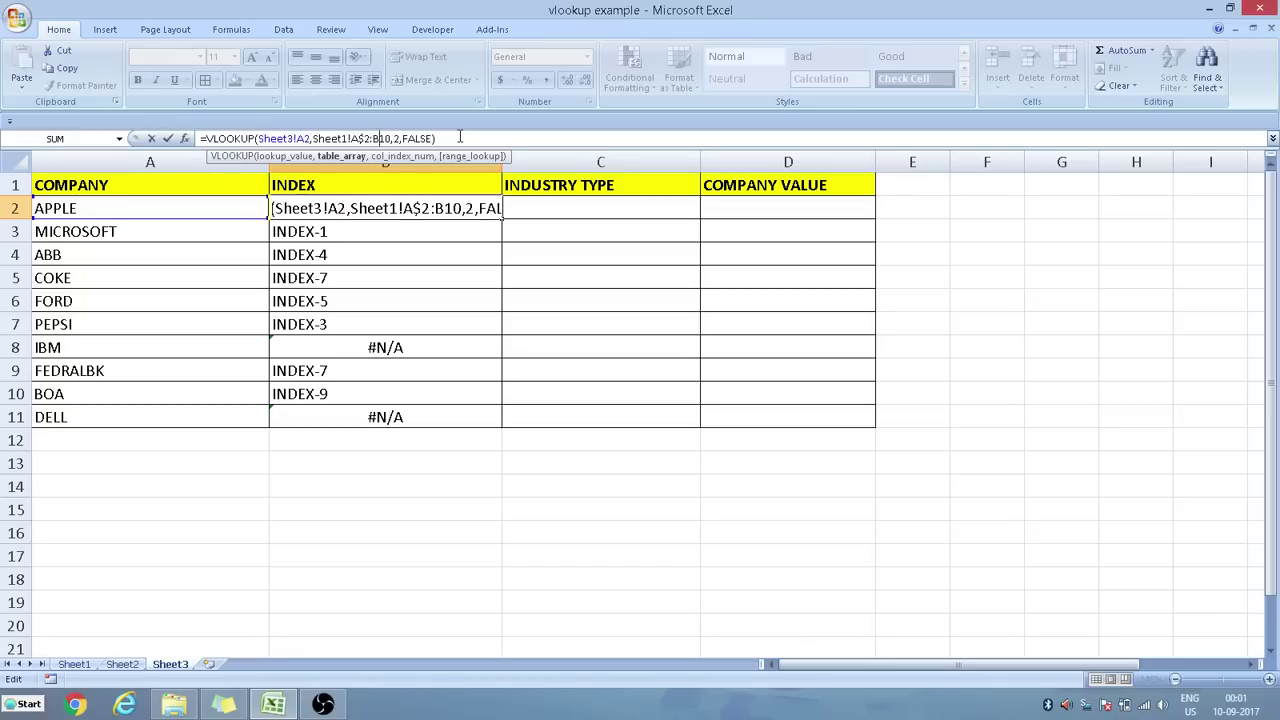
pyautogui.write('$')
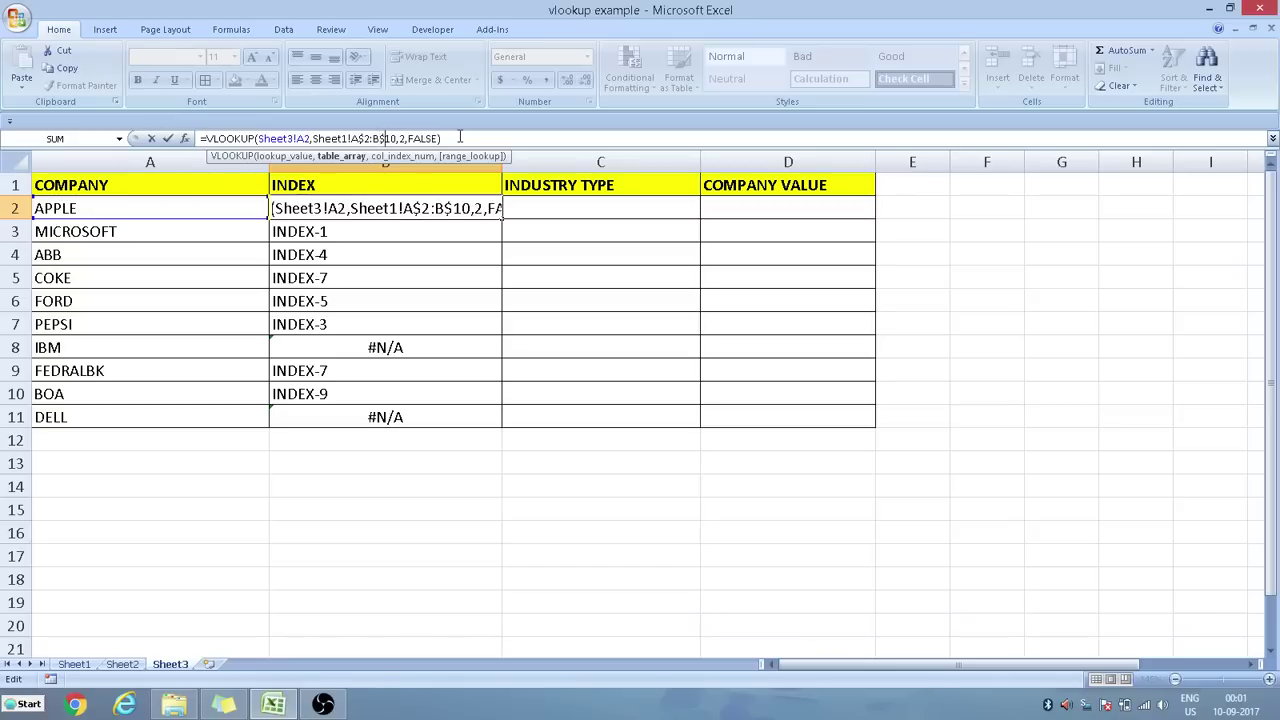
pyautogui.press('Return')
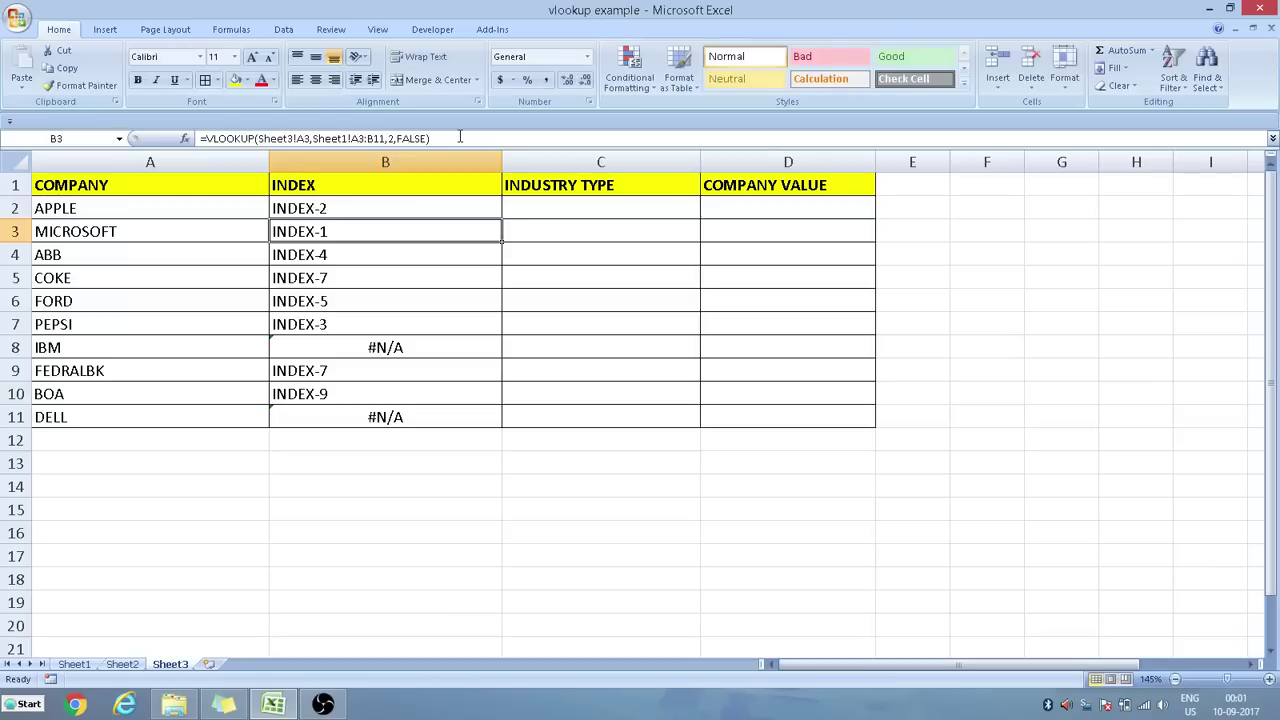
# Check the locked range against the Sheet1 table and fill the B2 formula down the INDEX column to B11.
pyautogui.click(411, 204)
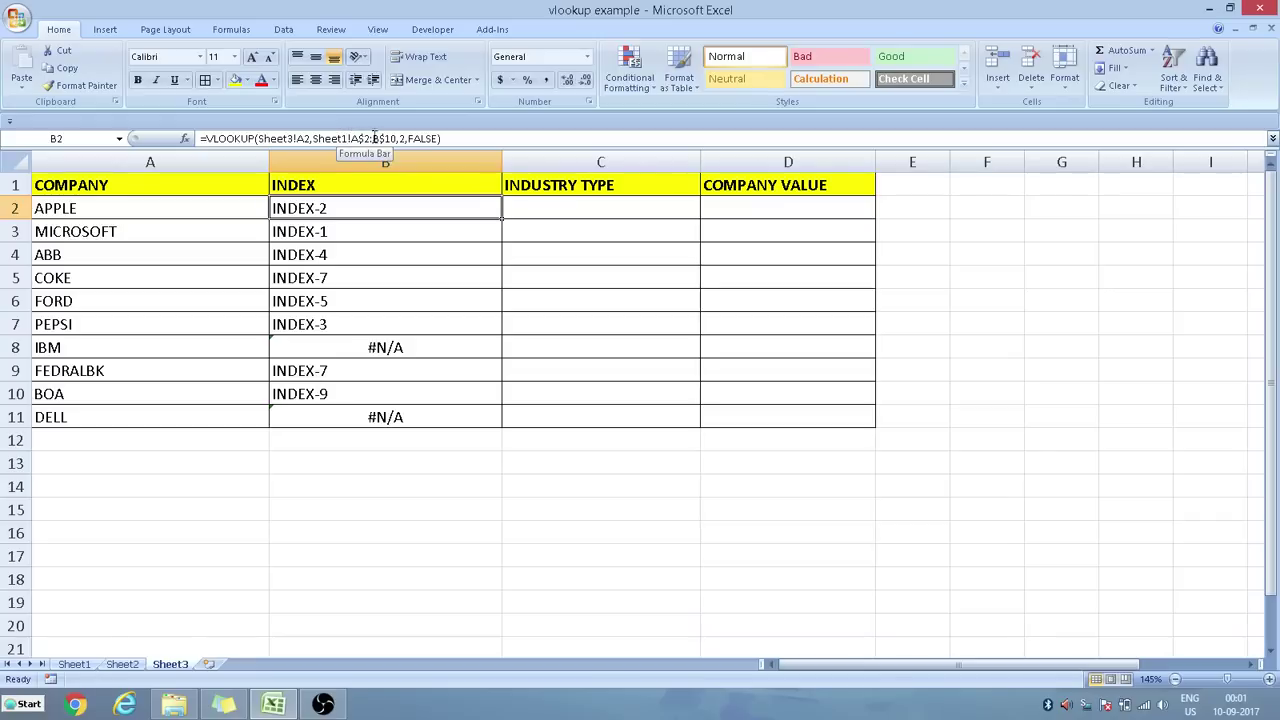
pyautogui.click(73, 664)
pyautogui.scroll(1, 467, 372)
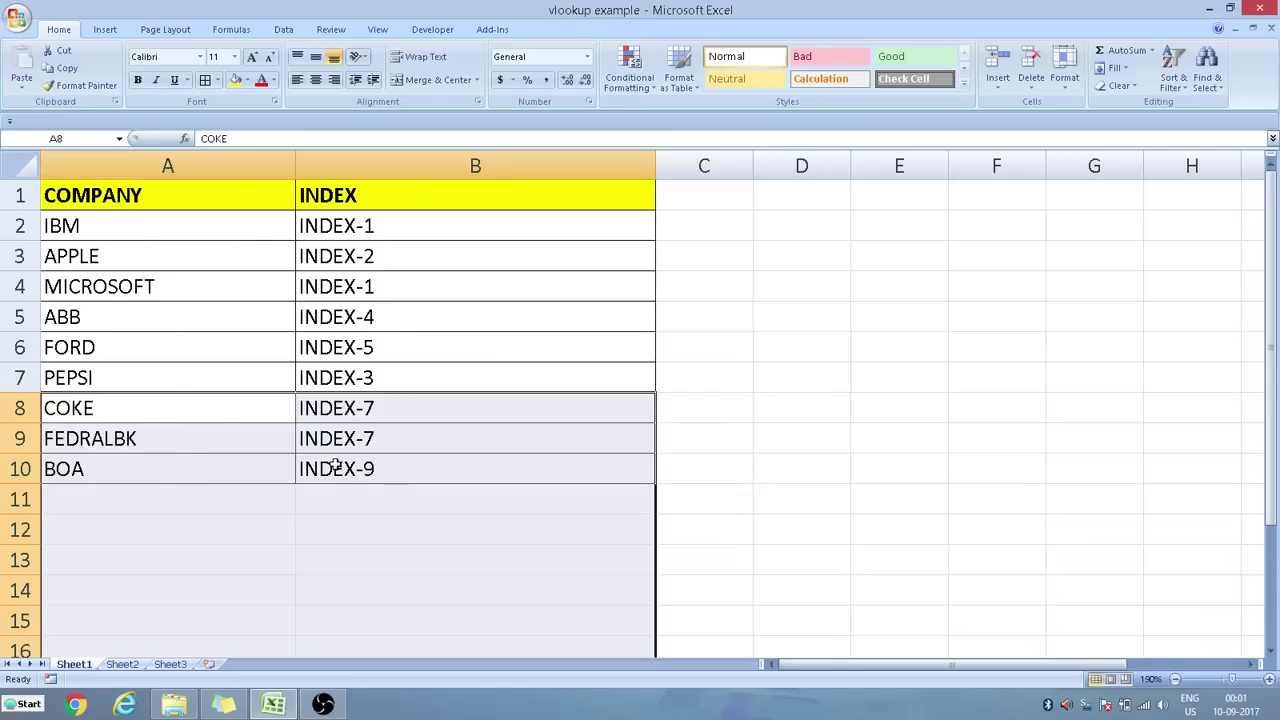
pyautogui.click(172, 664)
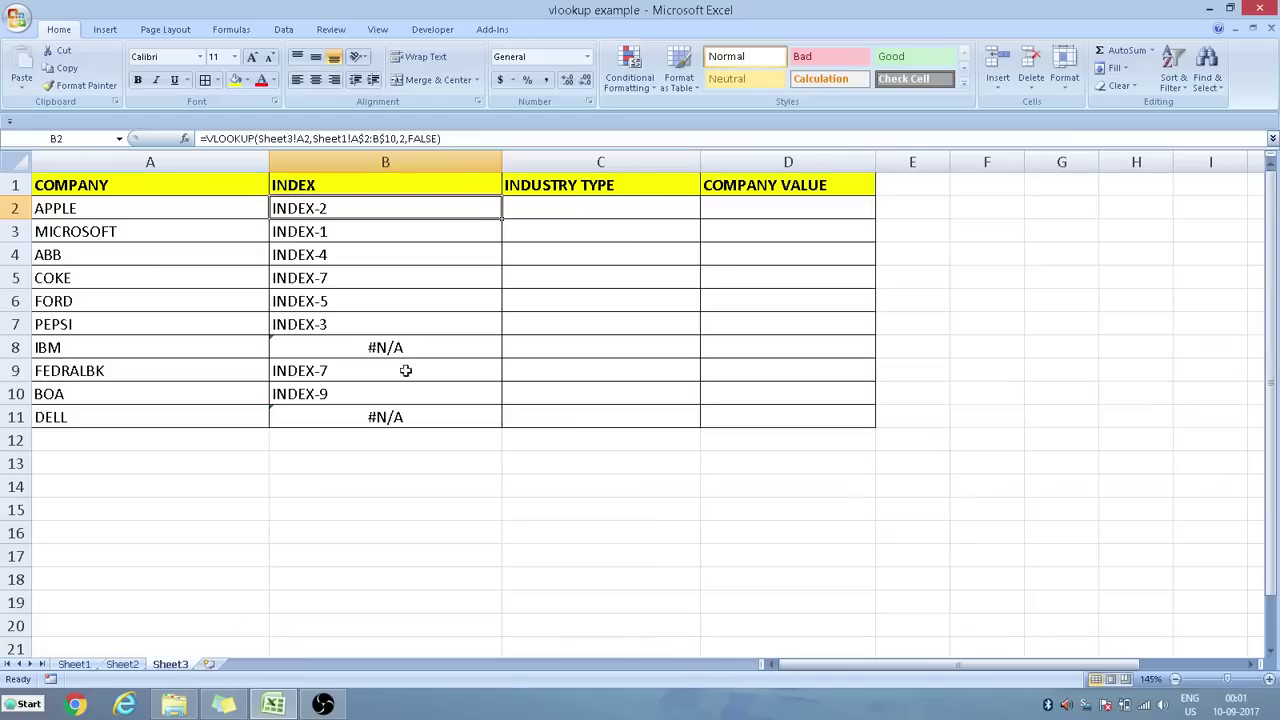
pyautogui.doubleClick(503, 216)
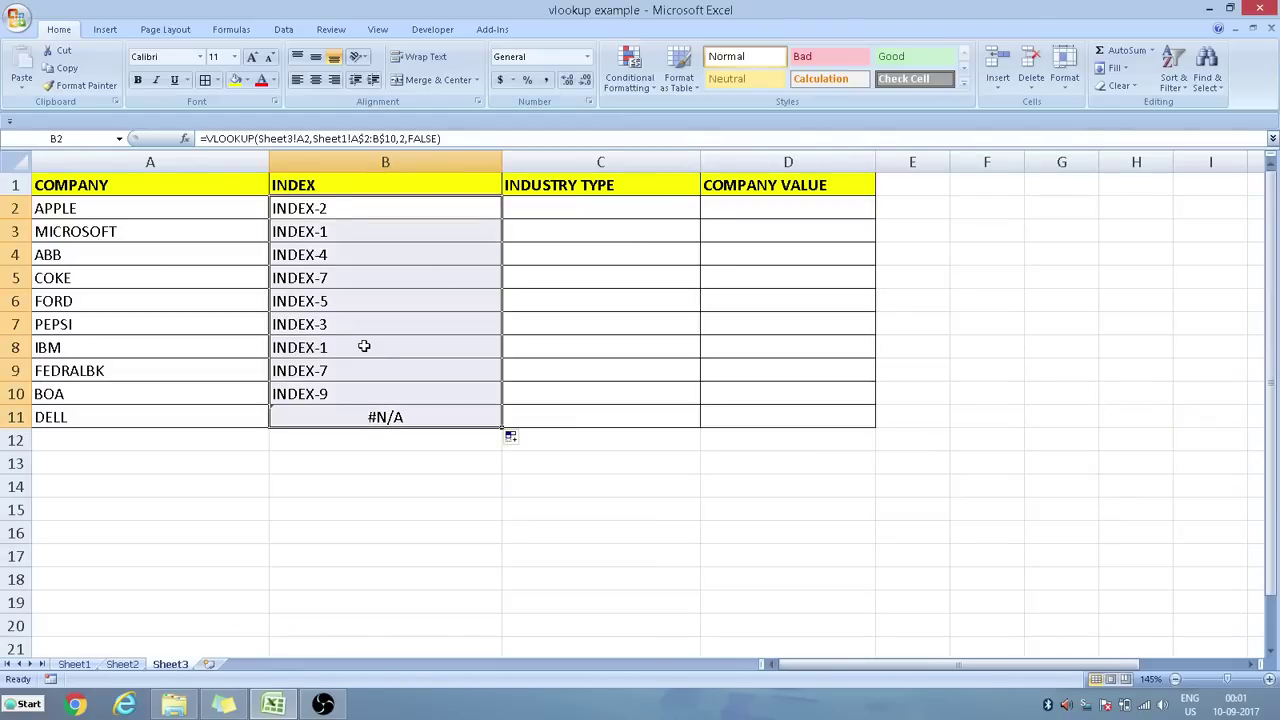
# Inspect the IBM result and compare the table array references in the INDEX formulas from B2 to B8.
pyautogui.click(100, 351)
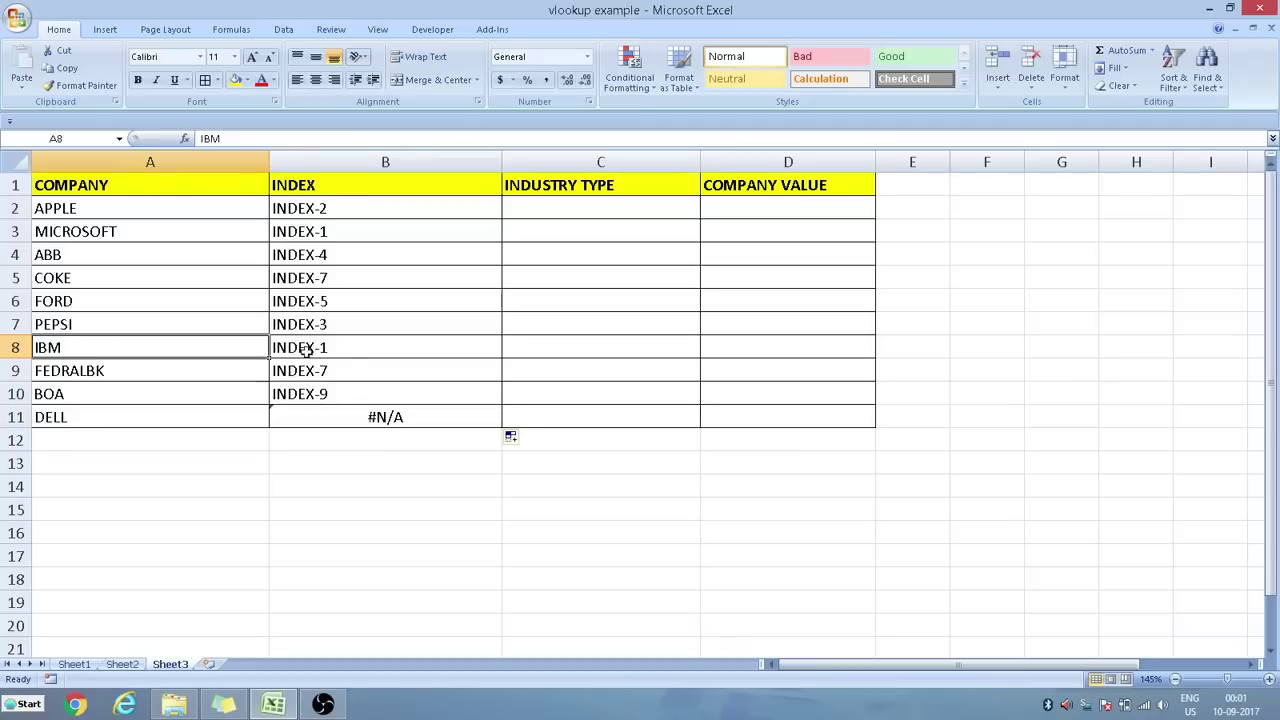
pyautogui.click(348, 351)
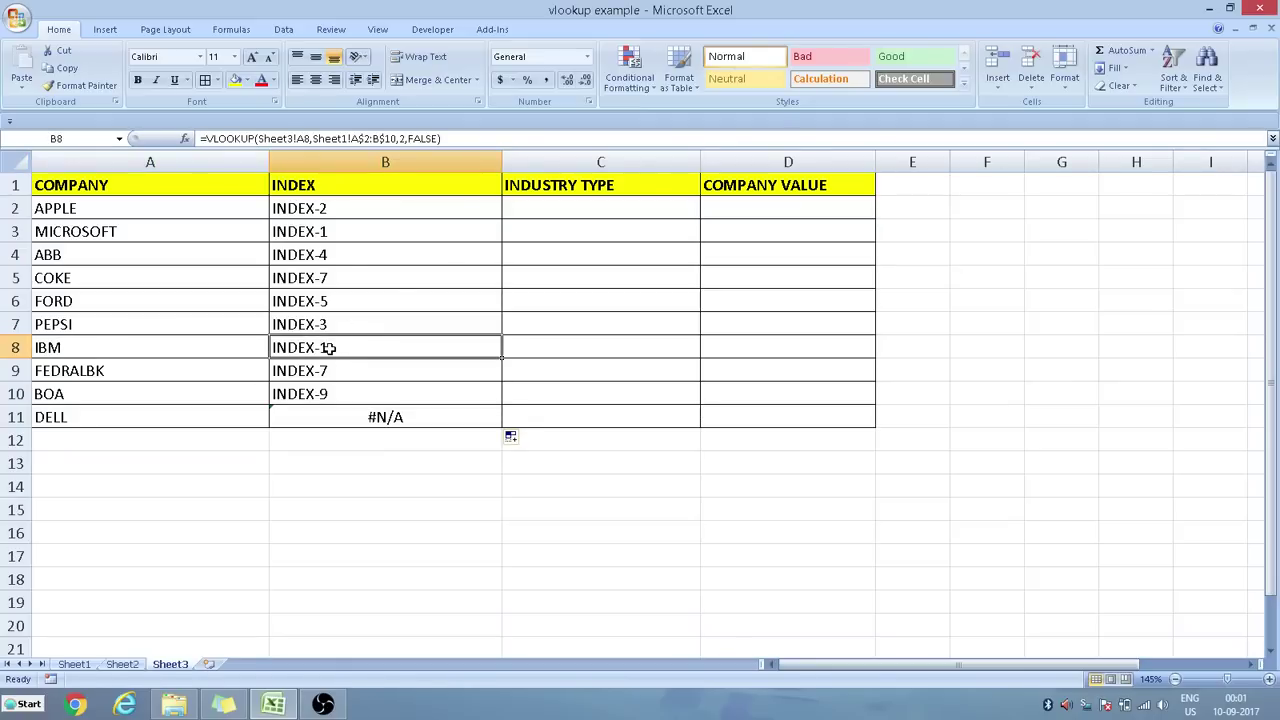
pyautogui.click(343, 205)
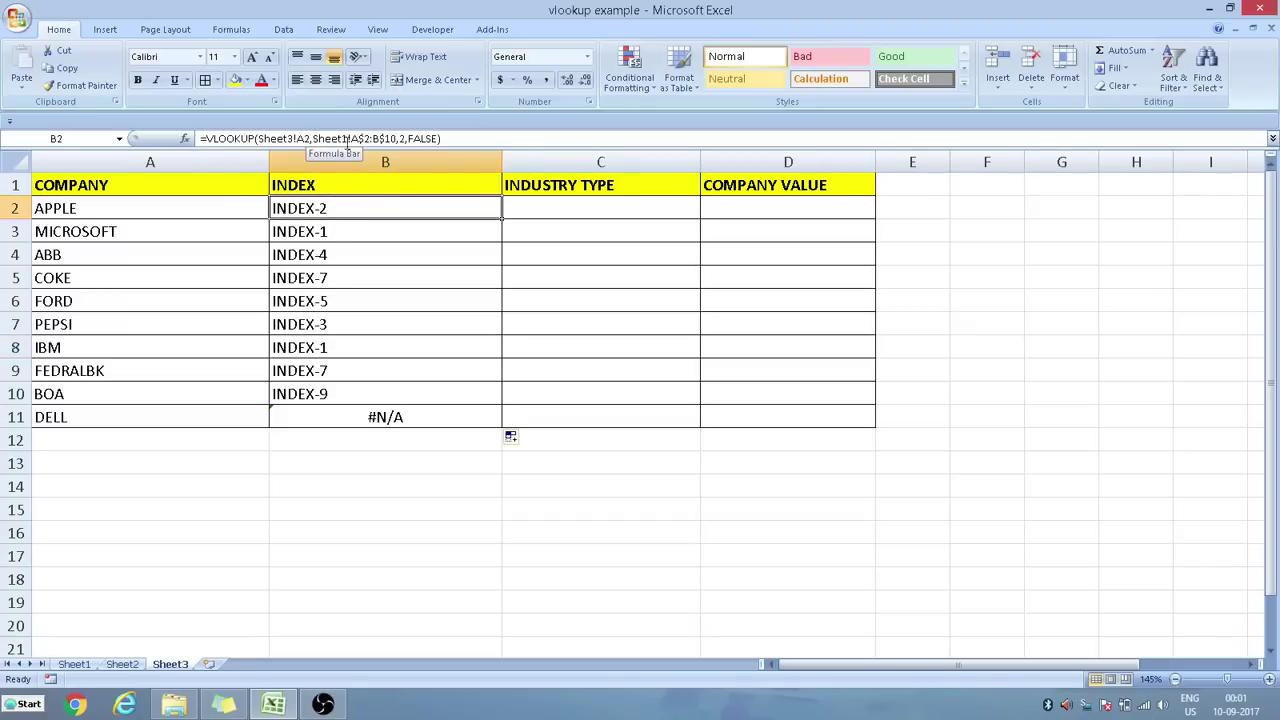
pyautogui.click(336, 228)
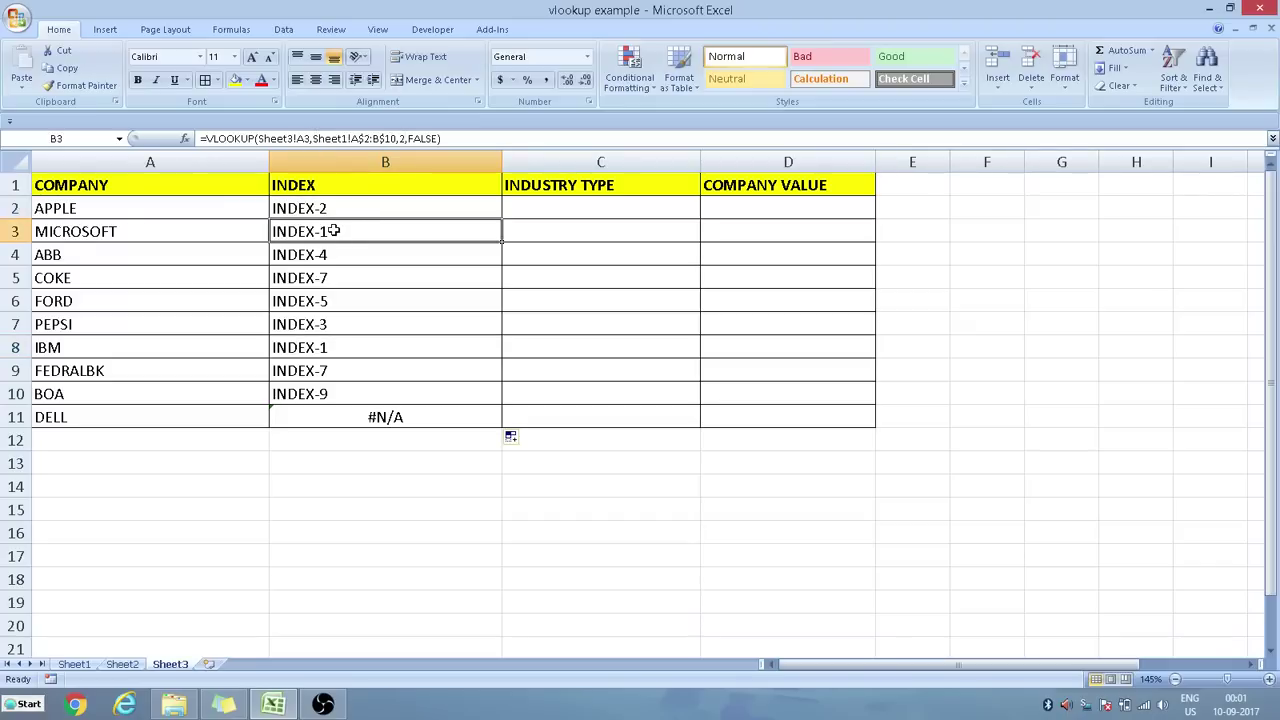
pyautogui.click(332, 254)
pyautogui.click(330, 277)
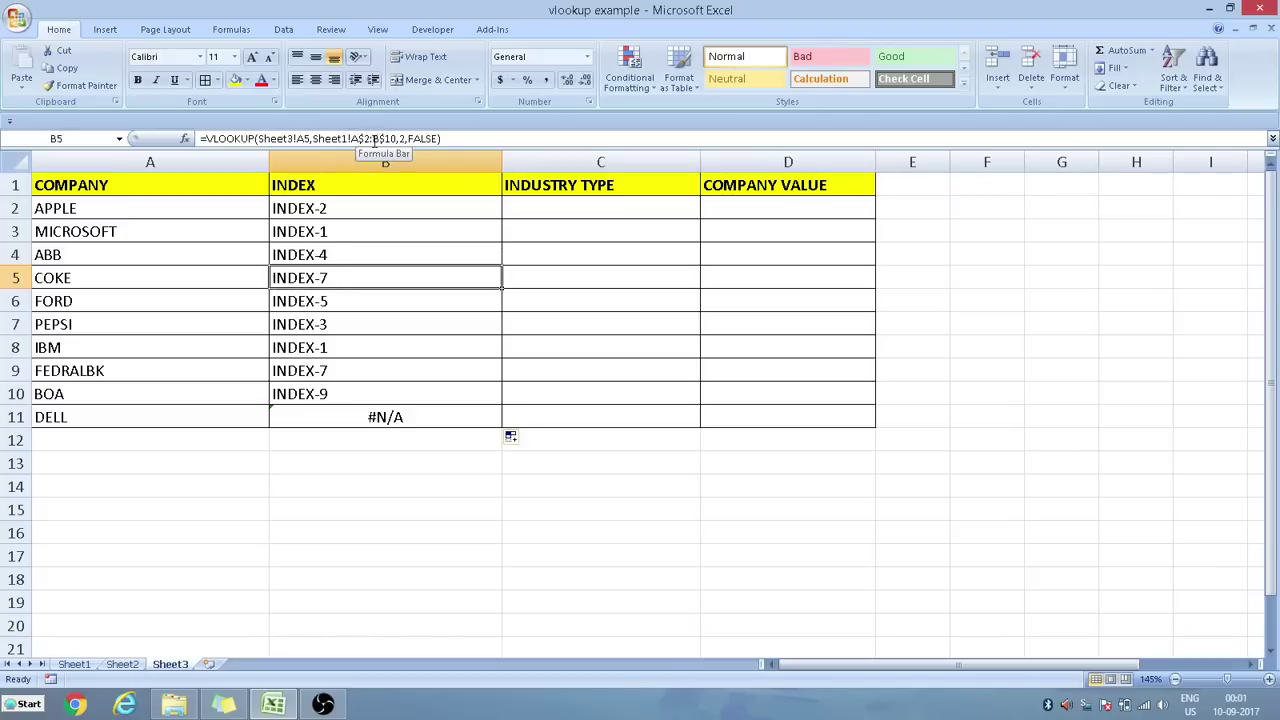
pyautogui.click(318, 304)
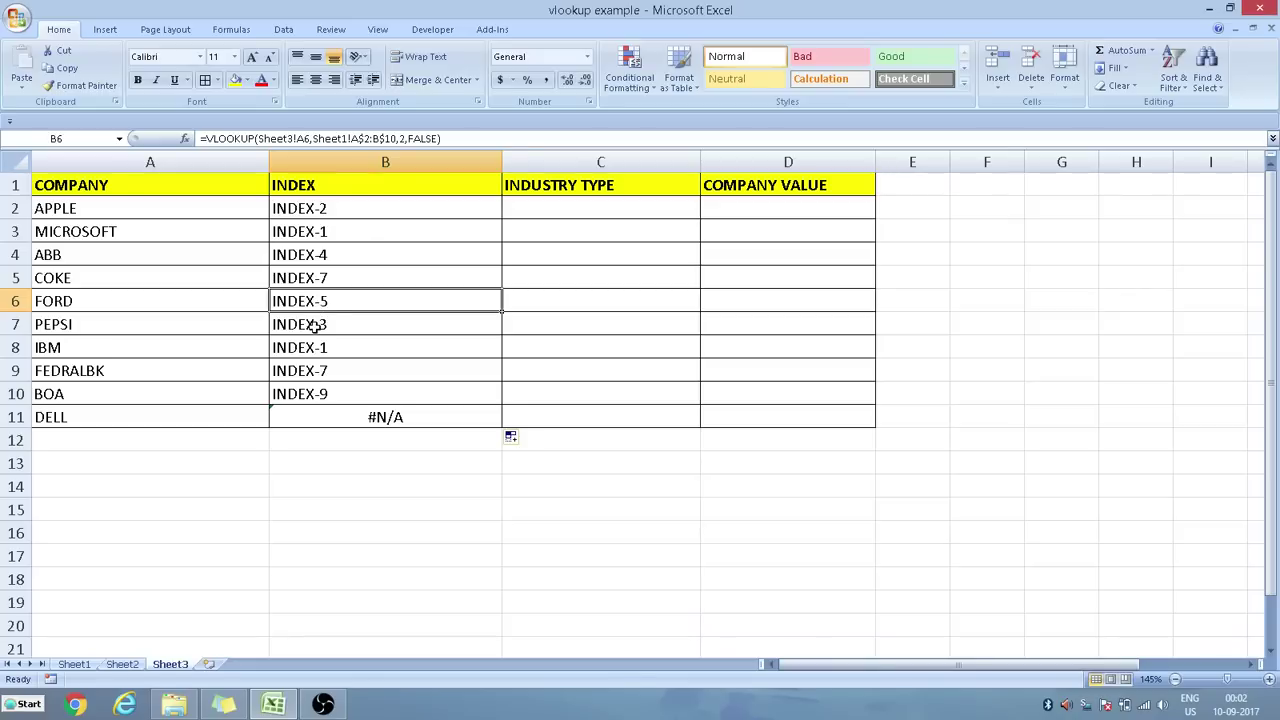
pyautogui.click(314, 326)
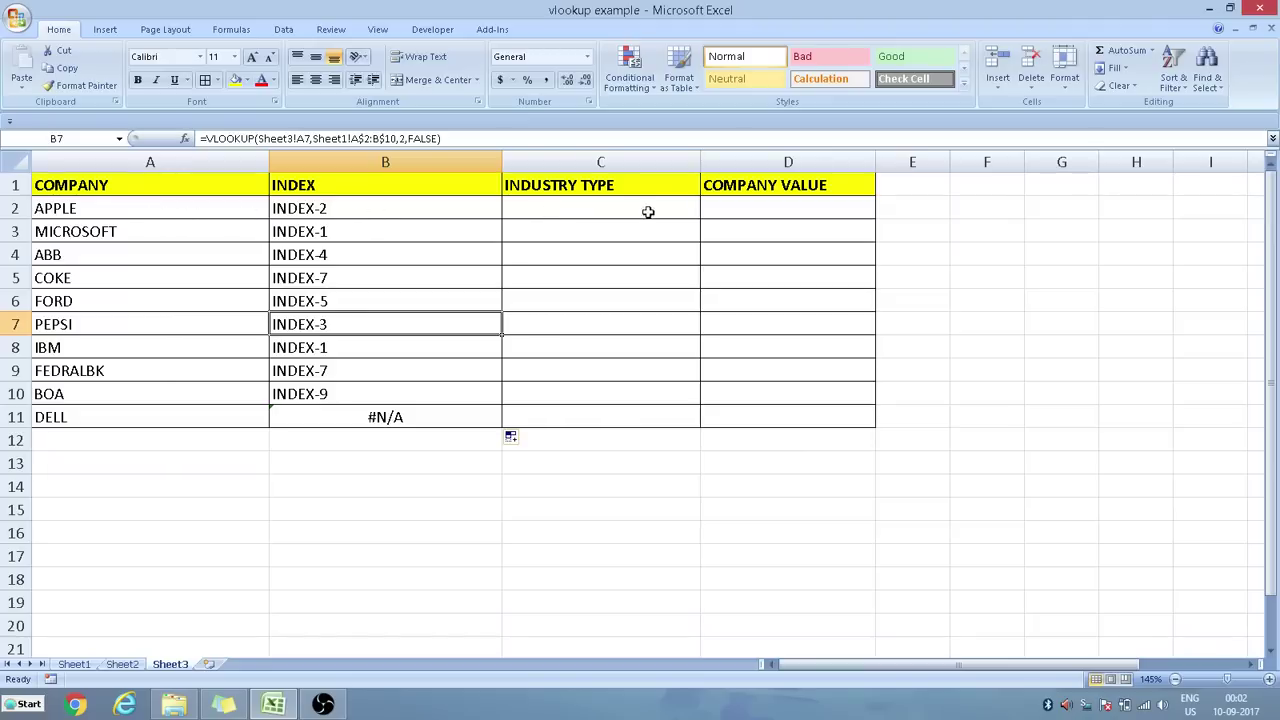
# Review the company list and empty INDUSTRY TYPE column on Sheet3 against the industry types in C2:C10 on Sheet2.
pyautogui.click(584, 185)
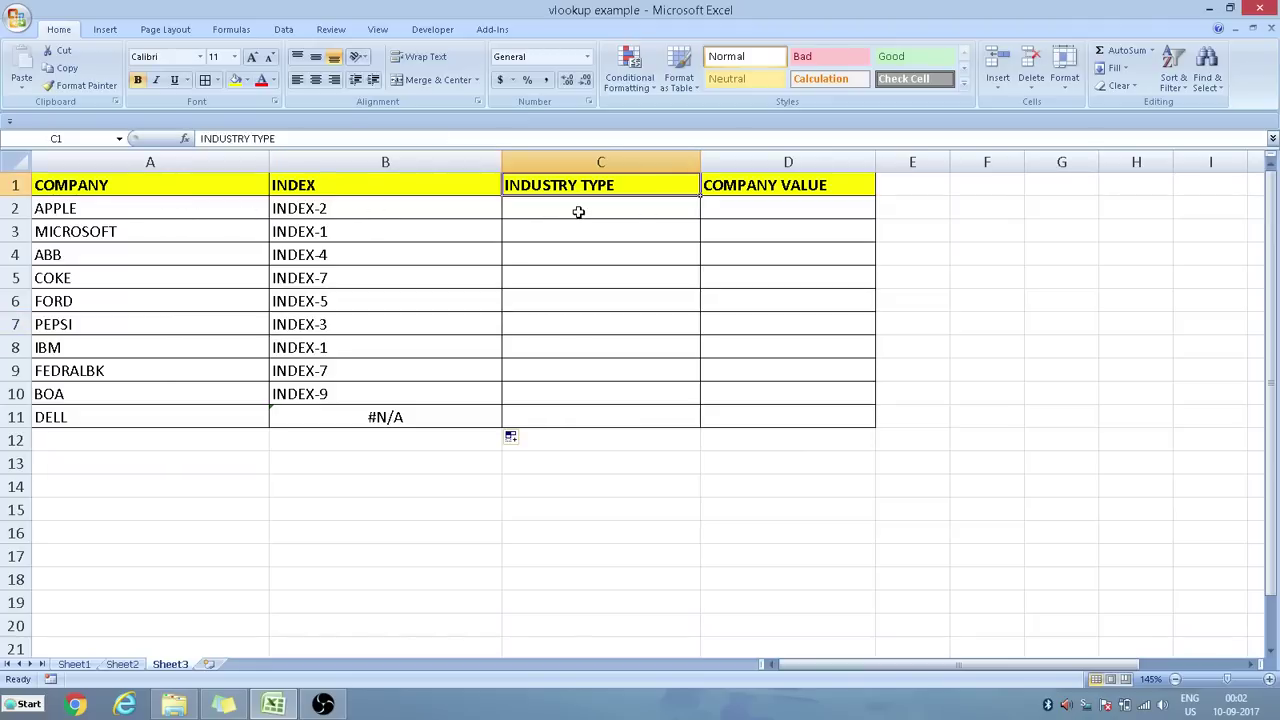
pyautogui.click(578, 211)
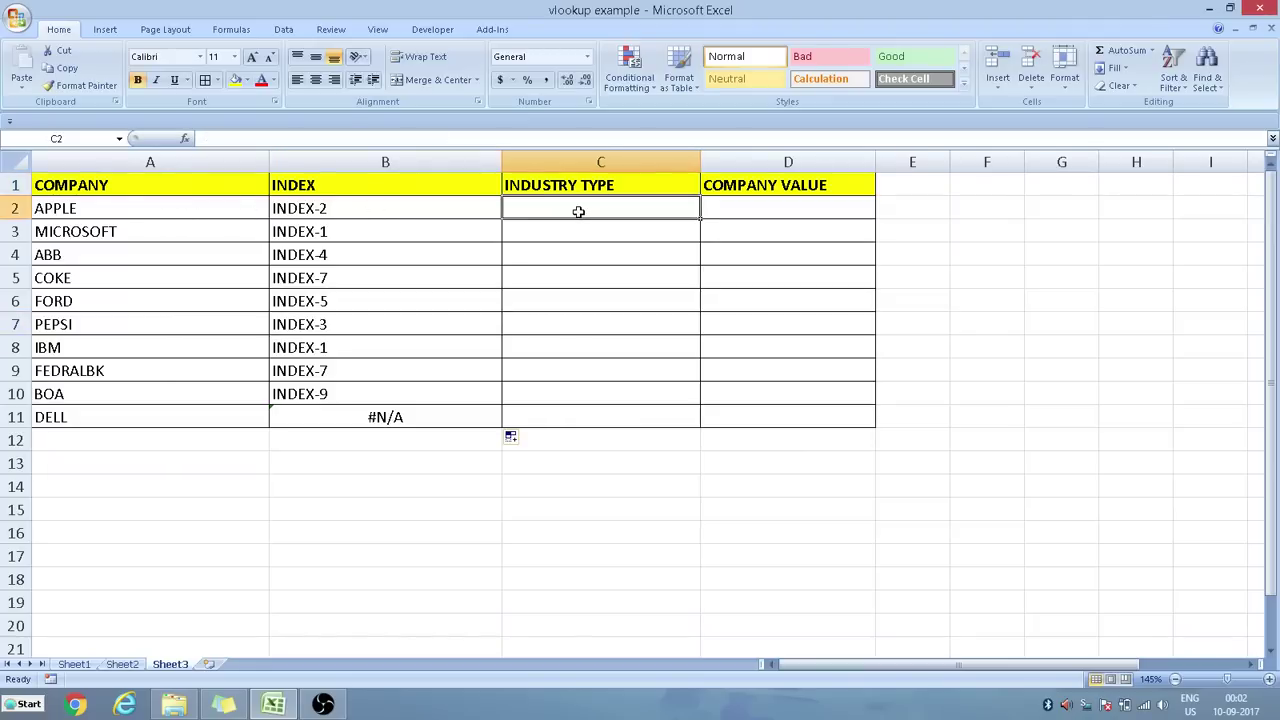
pyautogui.moveTo(190, 208); pyautogui.dragTo(153, 414)
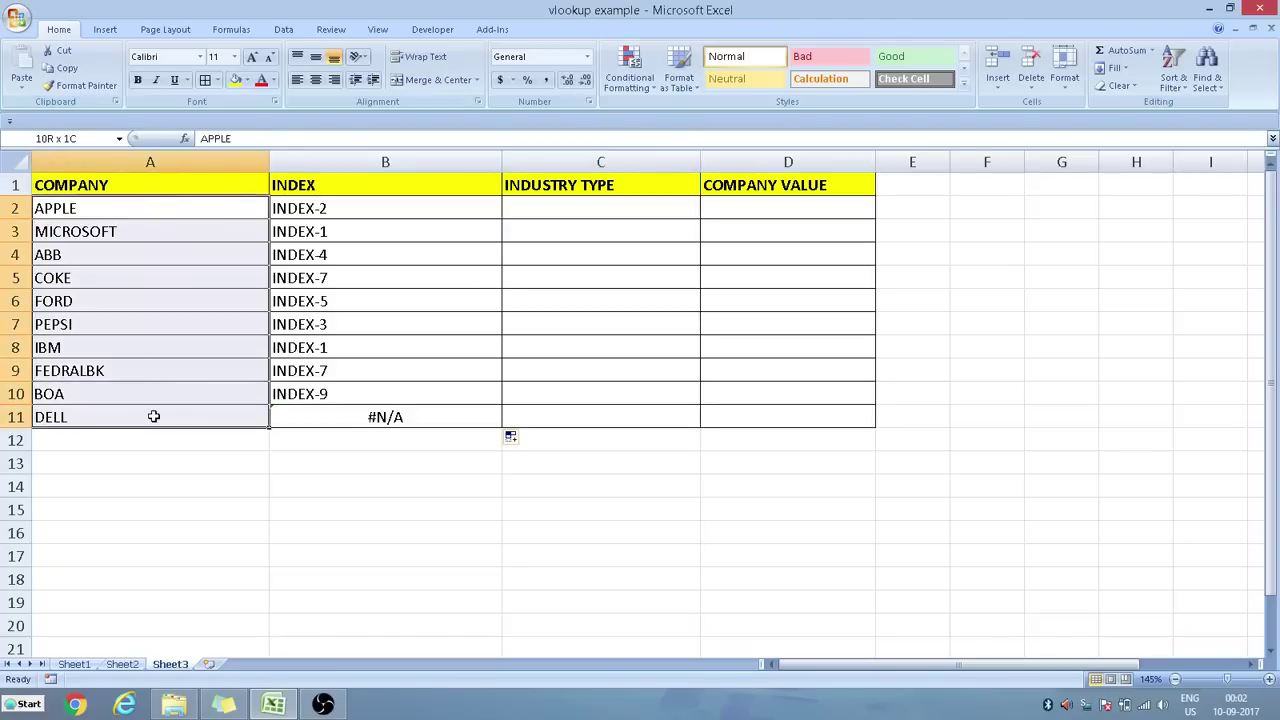
pyautogui.click(595, 214)
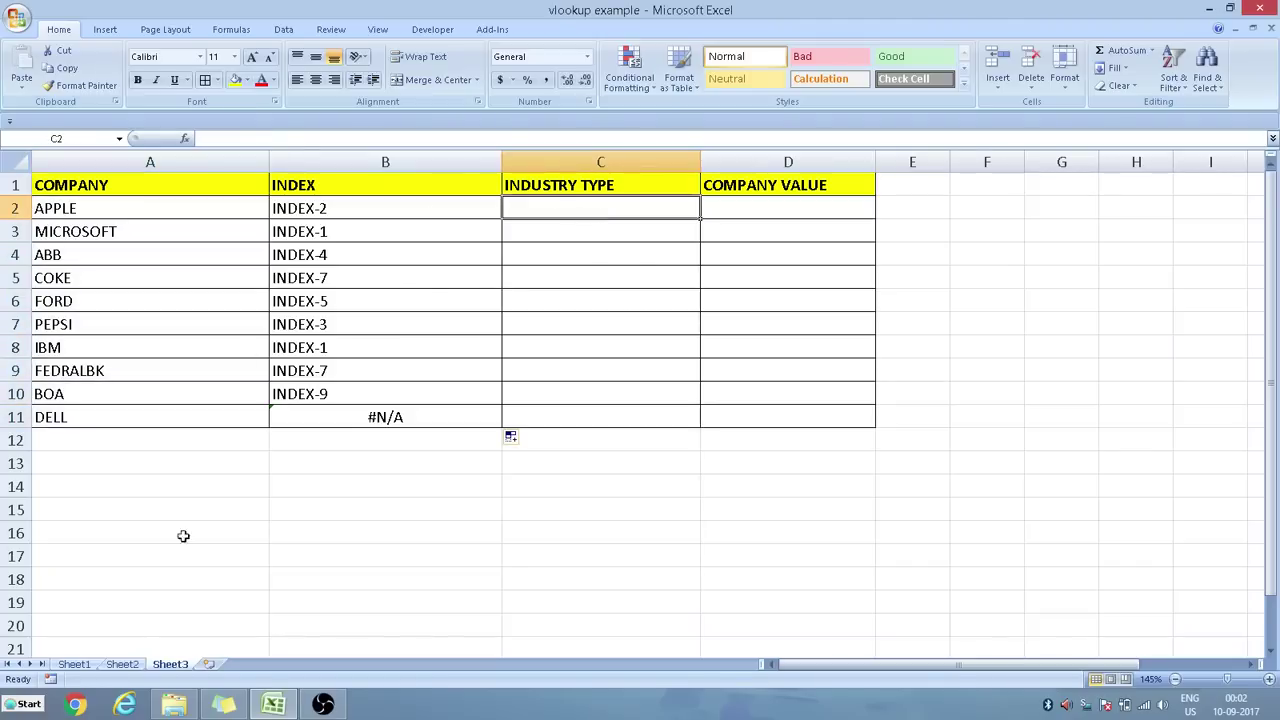
pyautogui.click(122, 665)
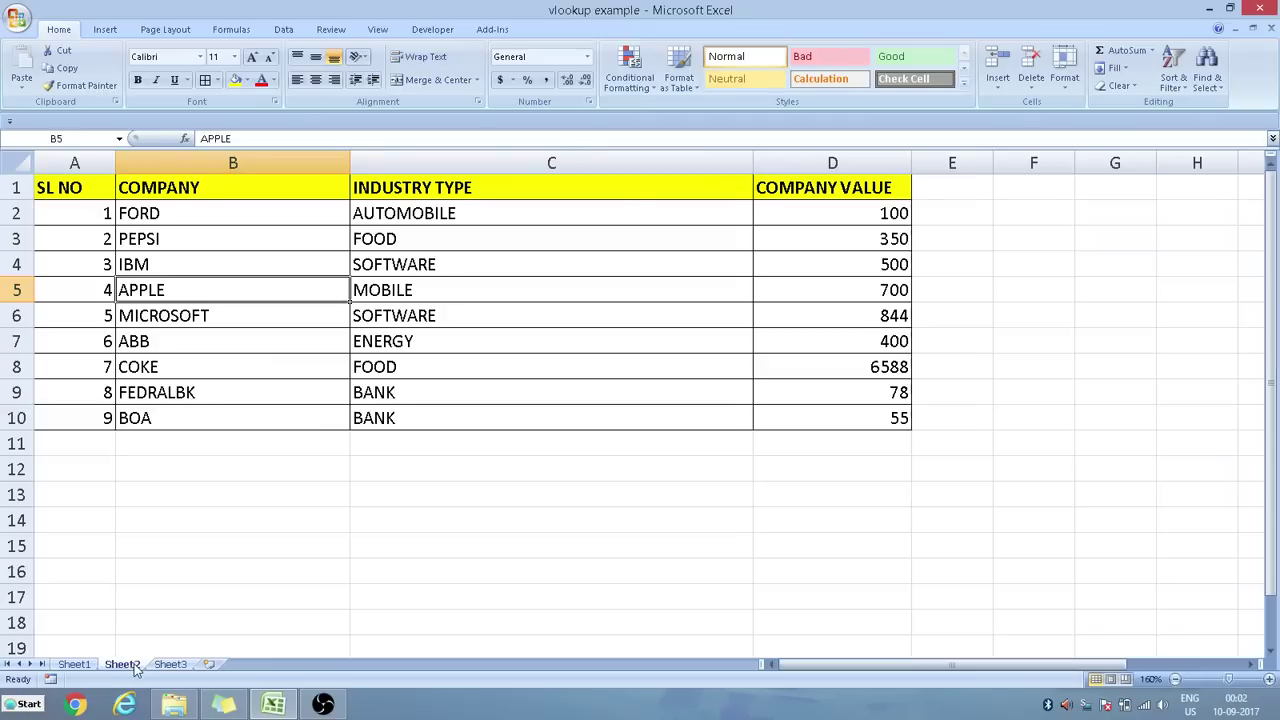
pyautogui.moveTo(489, 217); pyautogui.dragTo(487, 420)
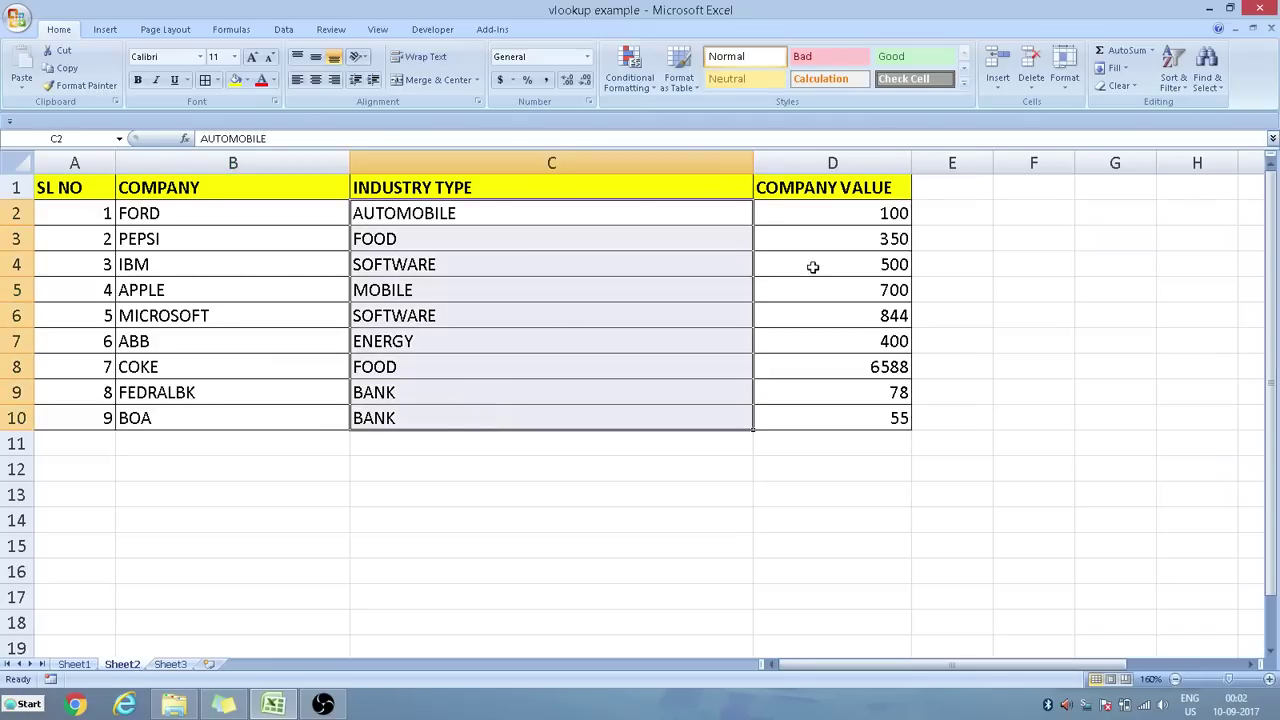
pyautogui.click(171, 664)
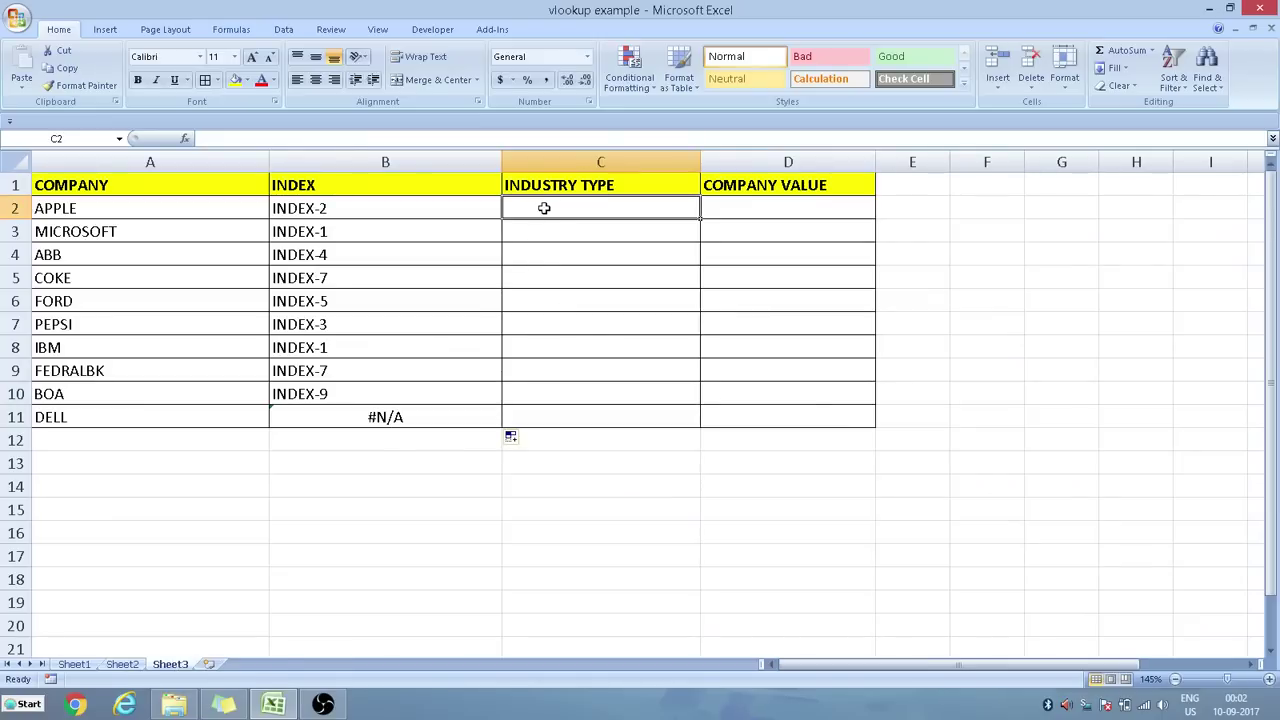
# Start a VLOOKUP formula in C2 of Sheet3 with A2 as the lookup value and Sheet2!B2:C10 as the table array.
pyautogui.write('=V')
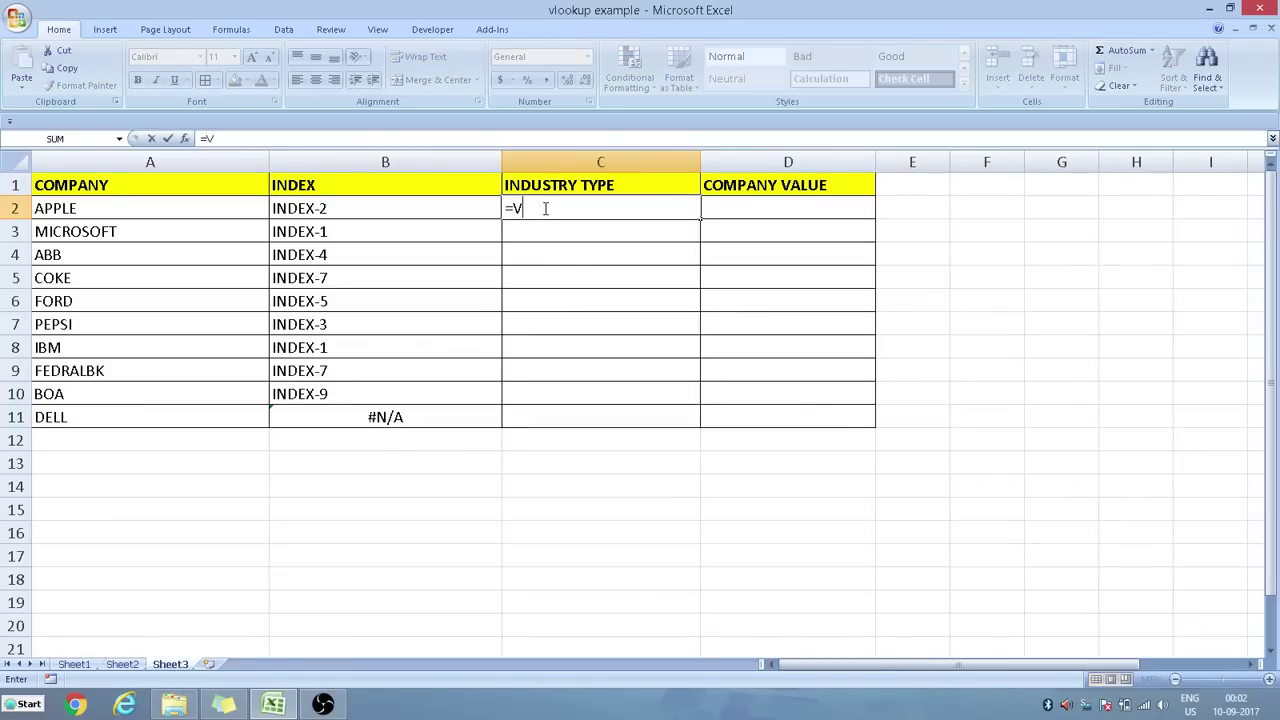
pyautogui.write('LOOKUP')
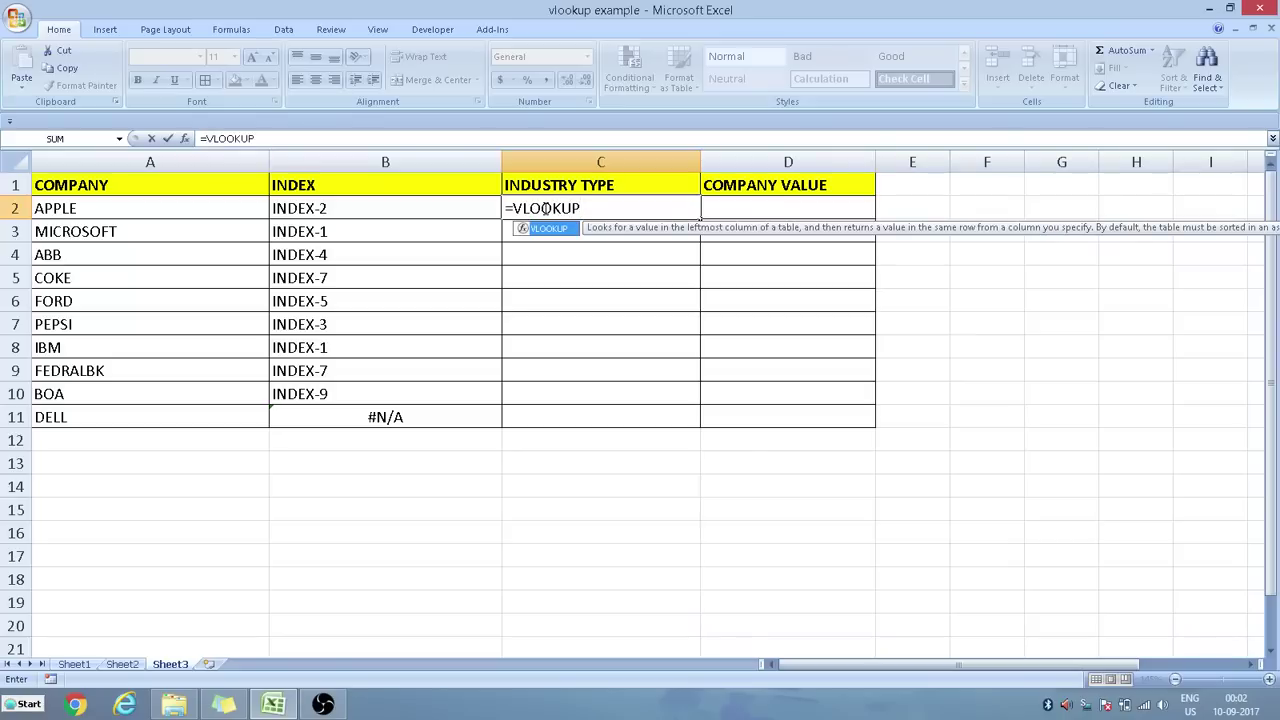
pyautogui.write('(')
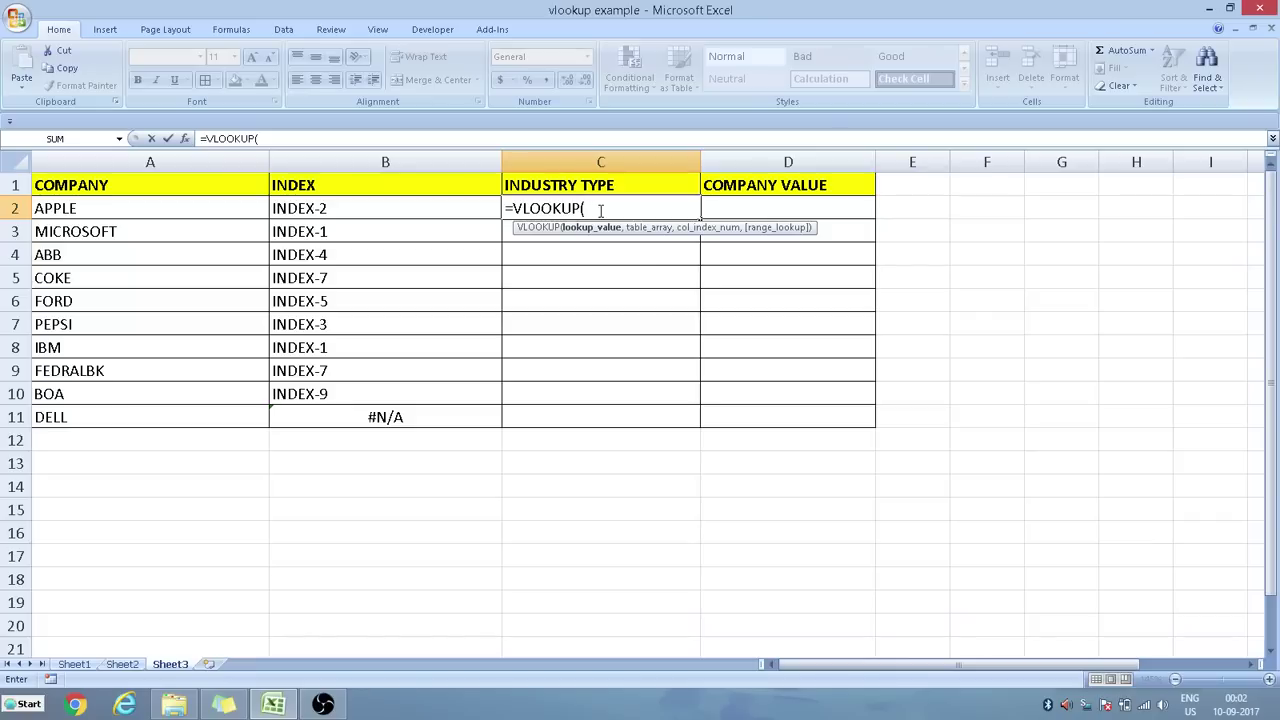
pyautogui.click(112, 208)
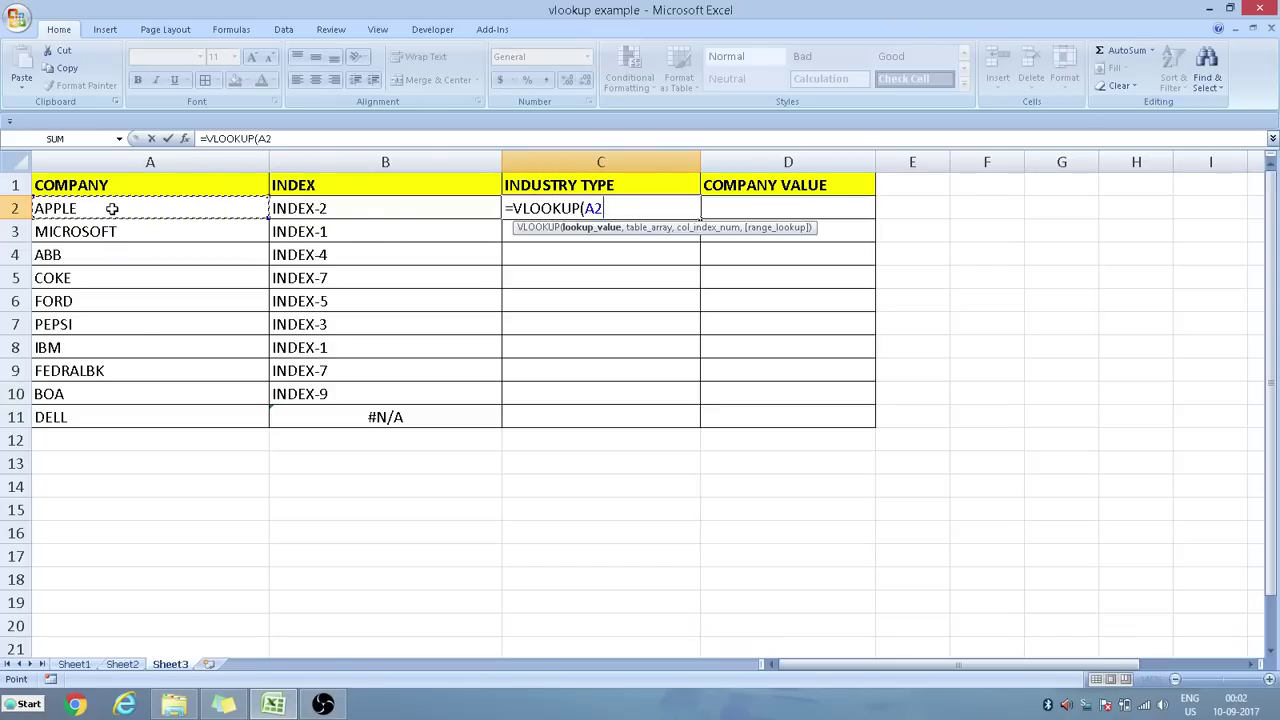
pyautogui.write(',Sheet2!')
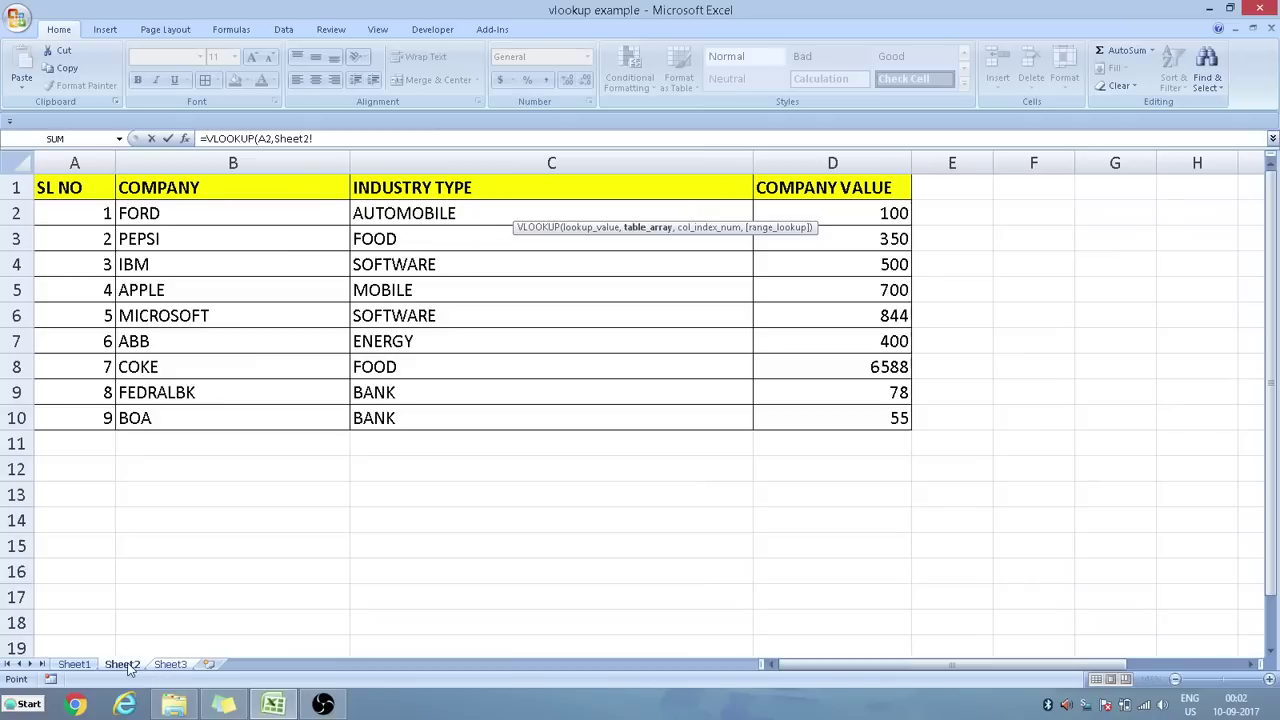
pyautogui.click(122, 664)
pyautogui.moveTo(145, 216); pyautogui.dragTo(606, 418)
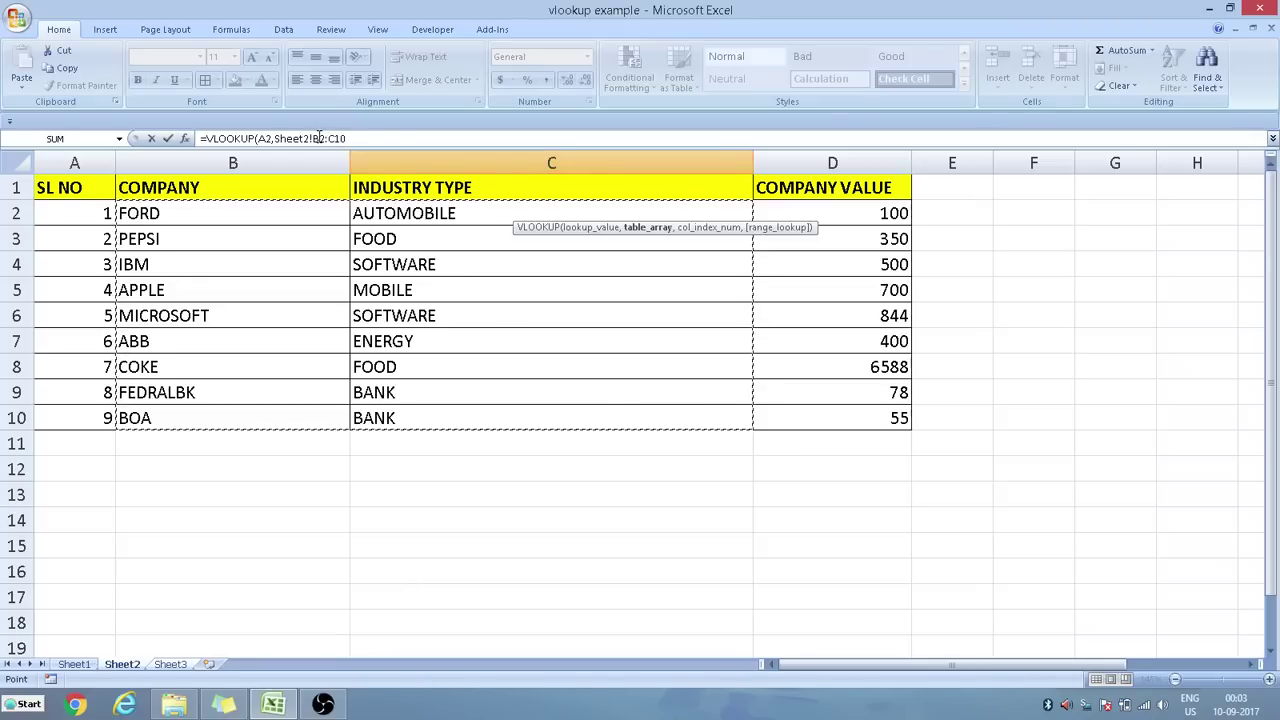
# Lock the table array rows as Sheet2!B$2:C$10 and complete the C2 formula with column index 2 and FALSE for exact match.
pyautogui.click(326, 138)
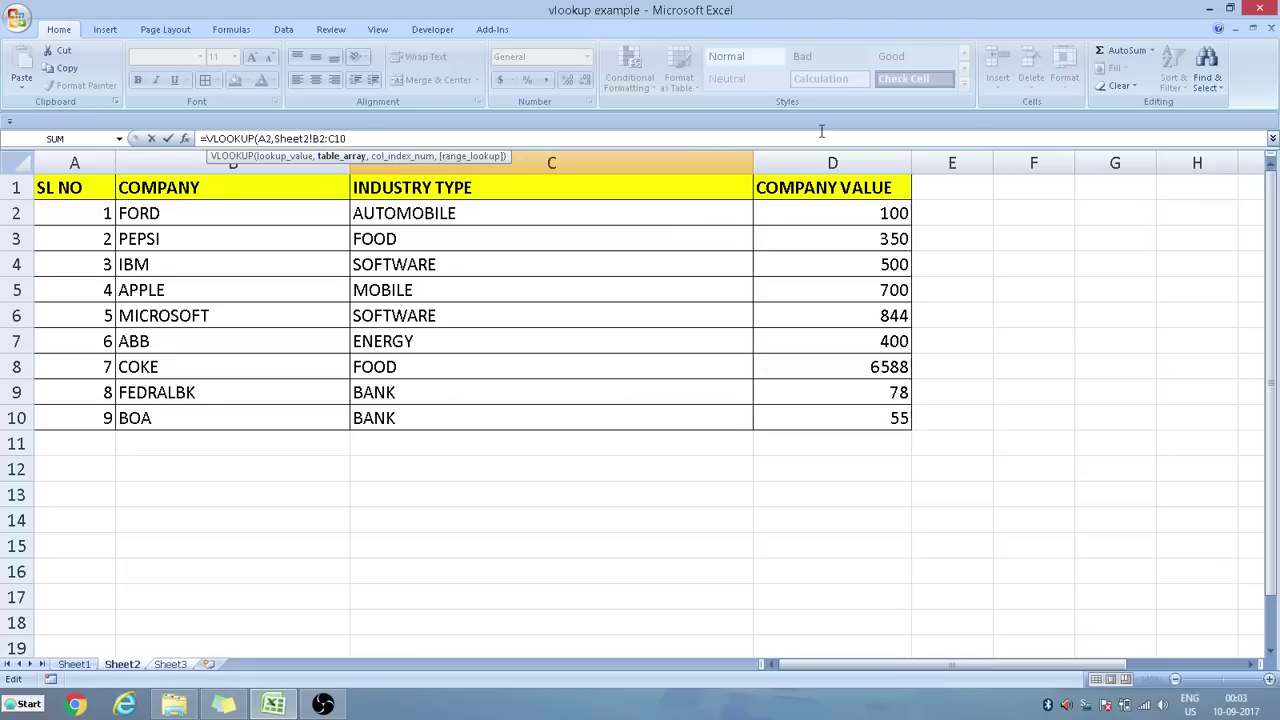
pyautogui.write('$')
pyautogui.press('Right')
pyautogui.press('Right')
pyautogui.press('Right')
pyautogui.write('$10,')
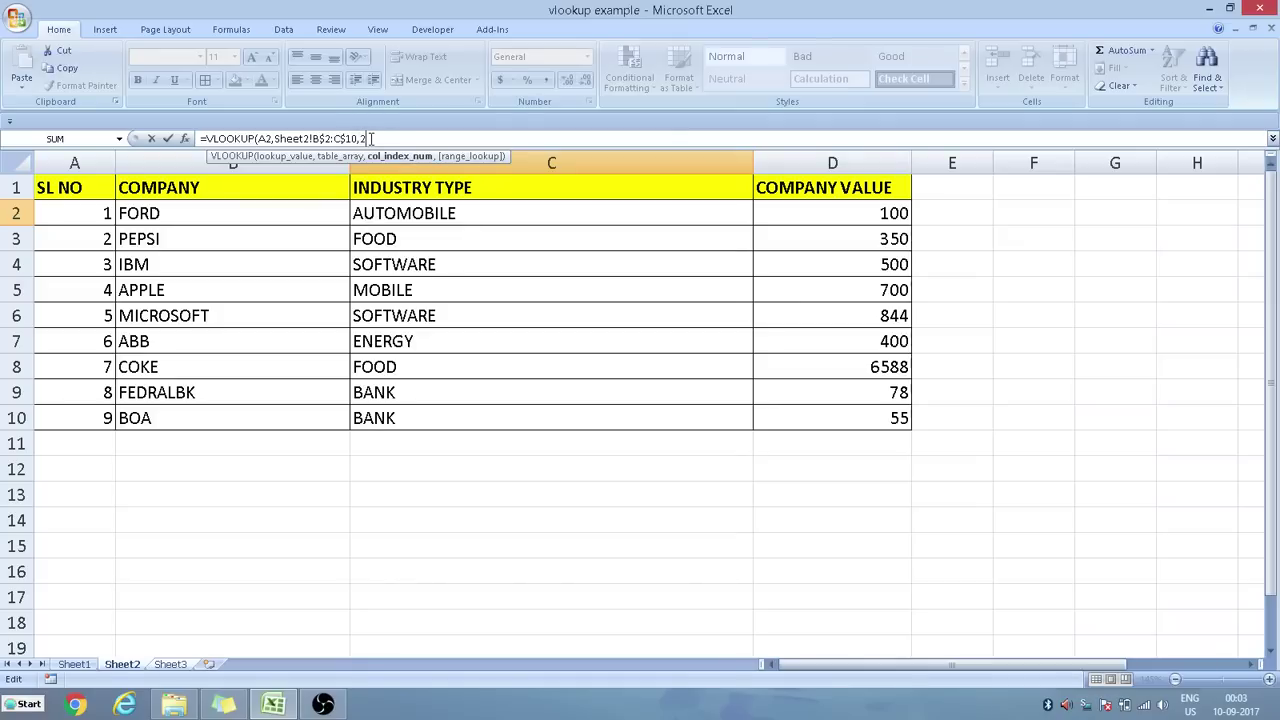
pyautogui.write(',')
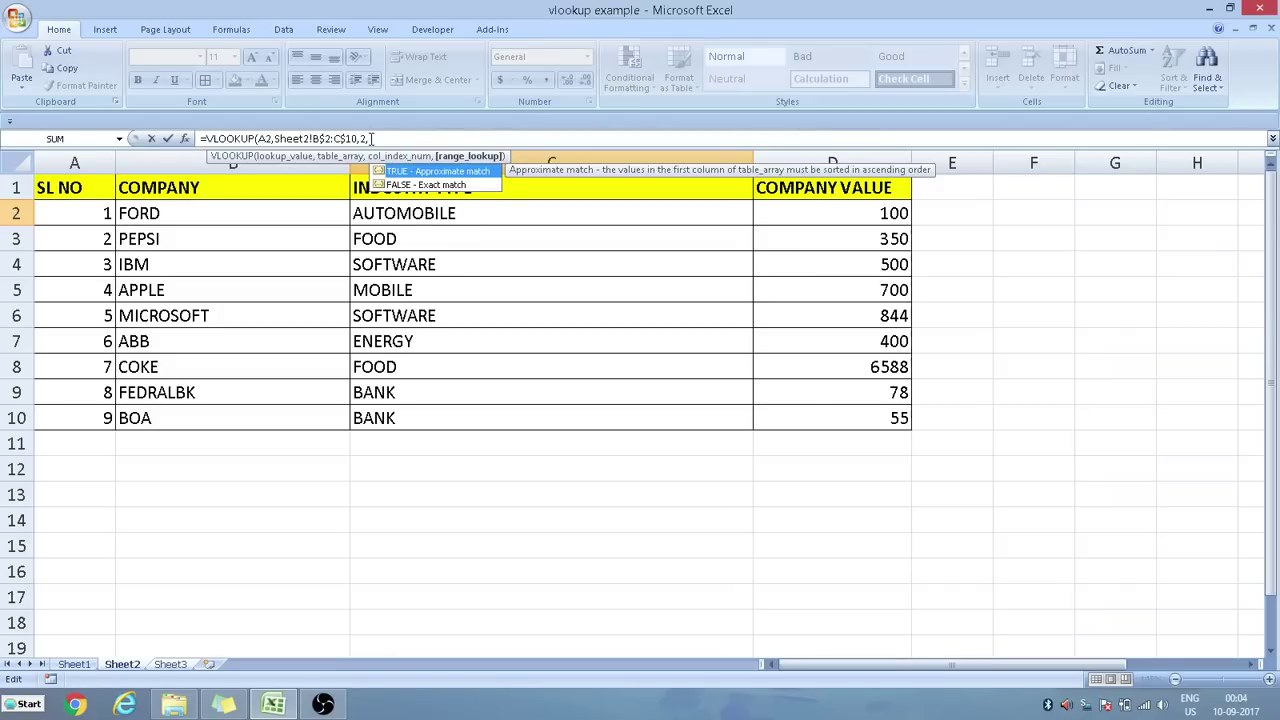
pyautogui.write('FALSE')
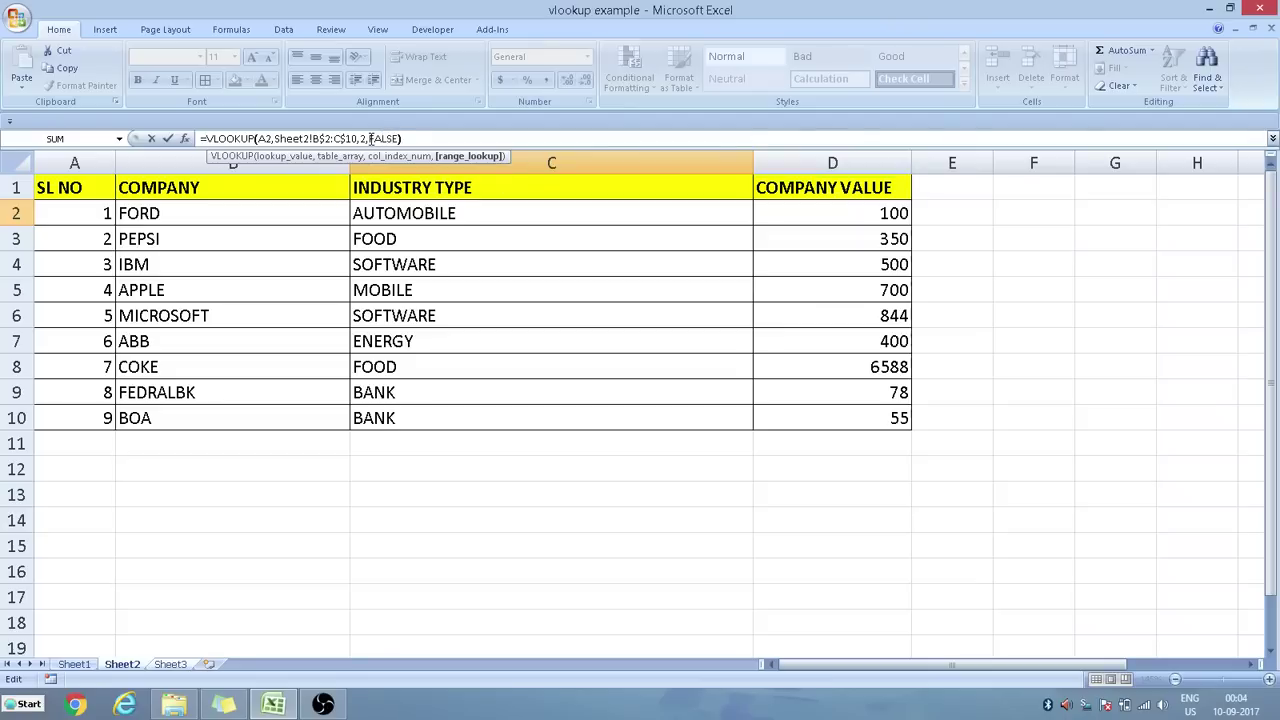
pyautogui.press('Return')
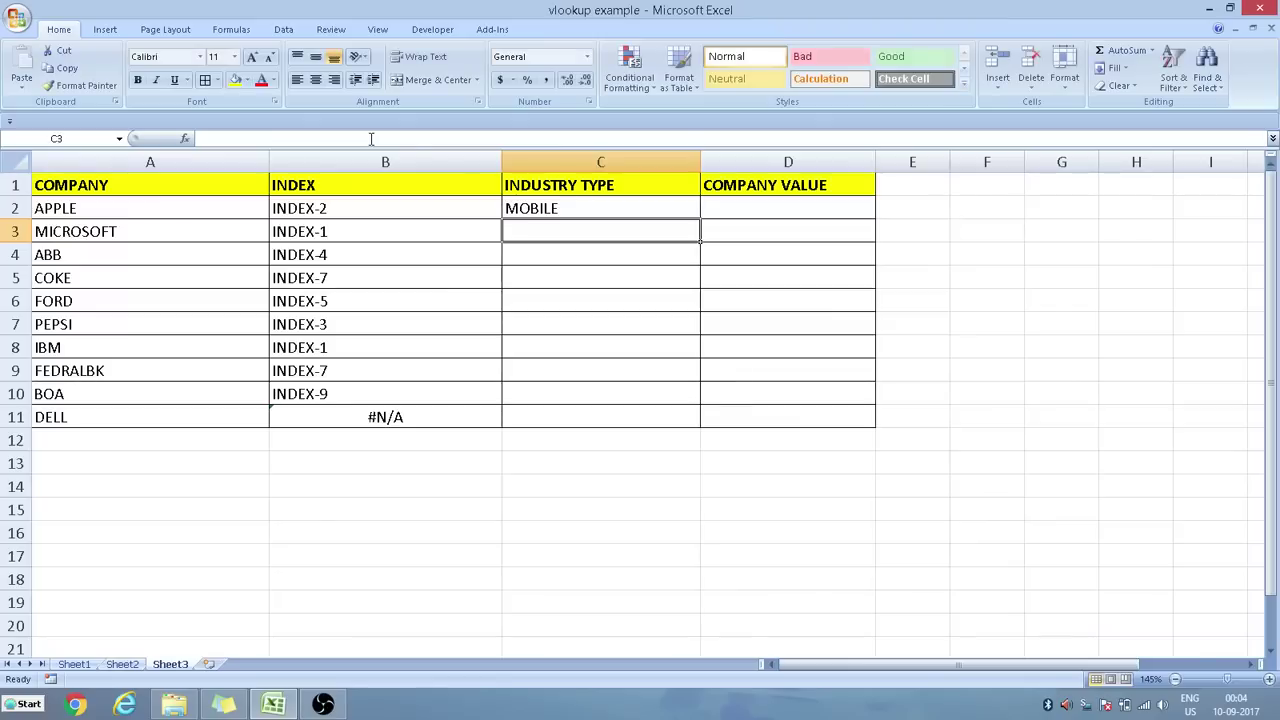
# Check APPLE's industry type against Sheet2 and fill the C2 formula down the INDUSTRY TYPE column to C11.
pyautogui.click(593, 203)
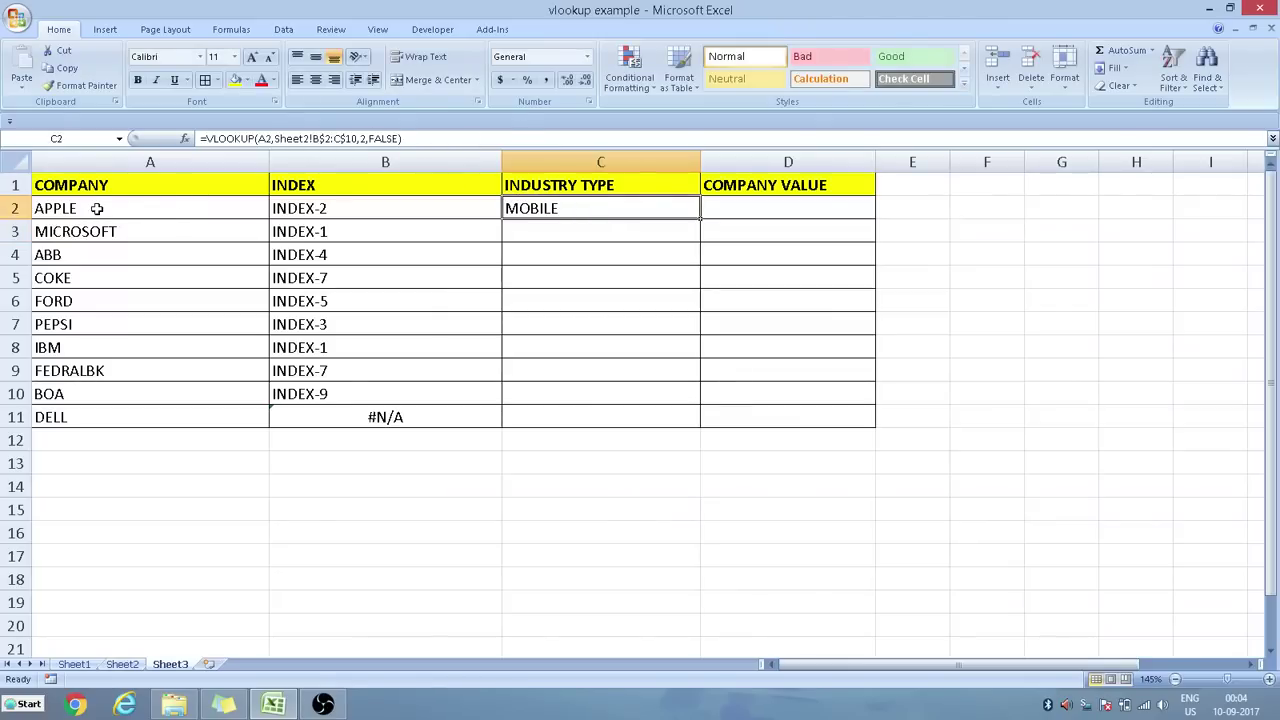
pyautogui.click(122, 664)
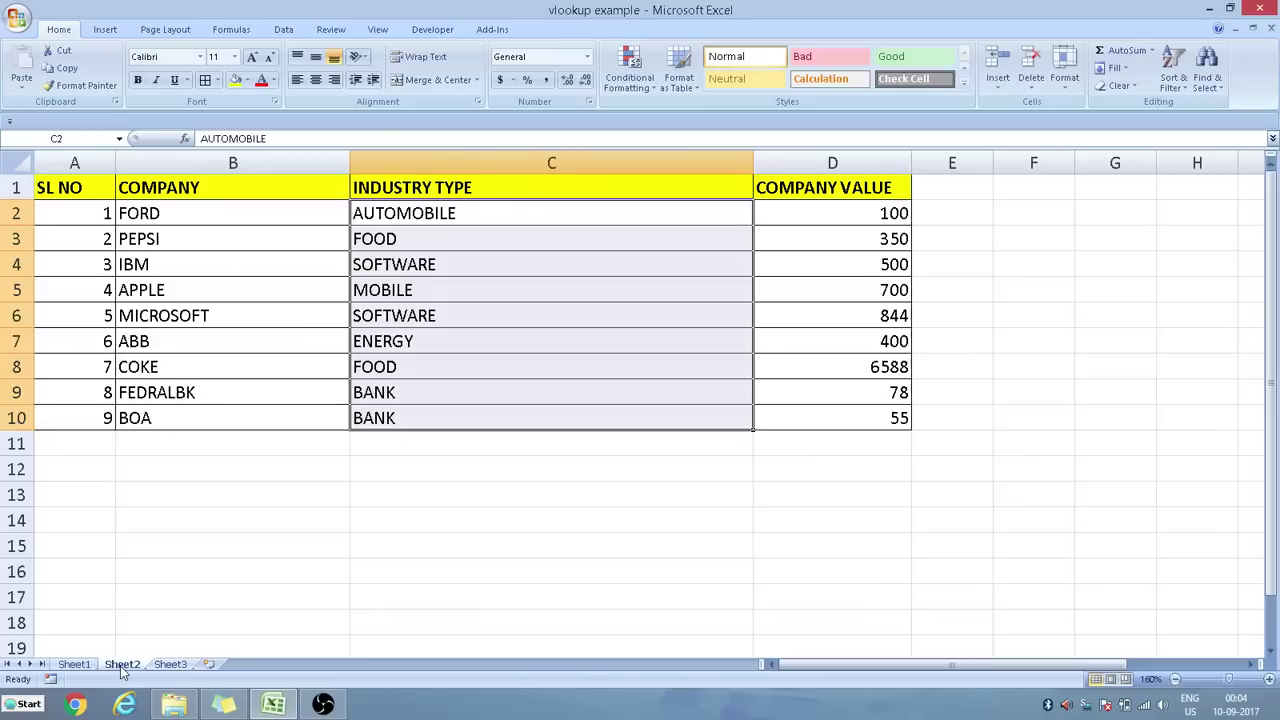
pyautogui.click(160, 292)
pyautogui.click(365, 290)
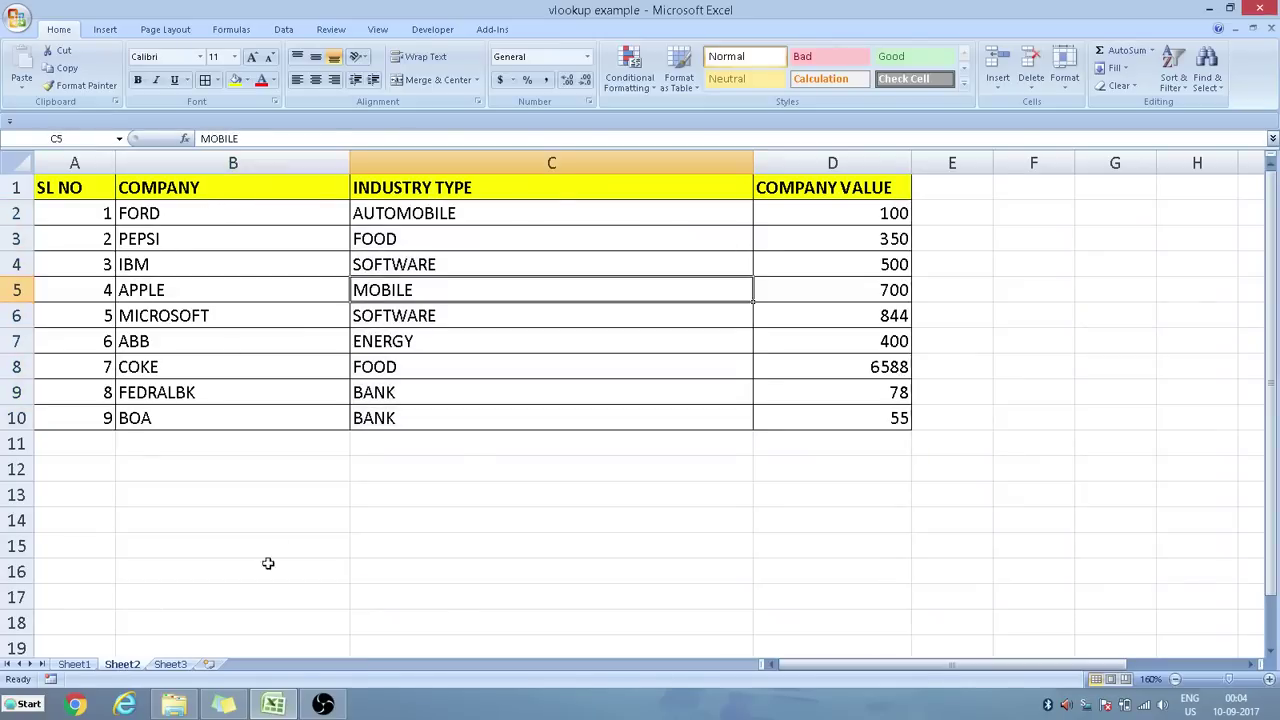
pyautogui.click(175, 657)
pyautogui.click(172, 663)
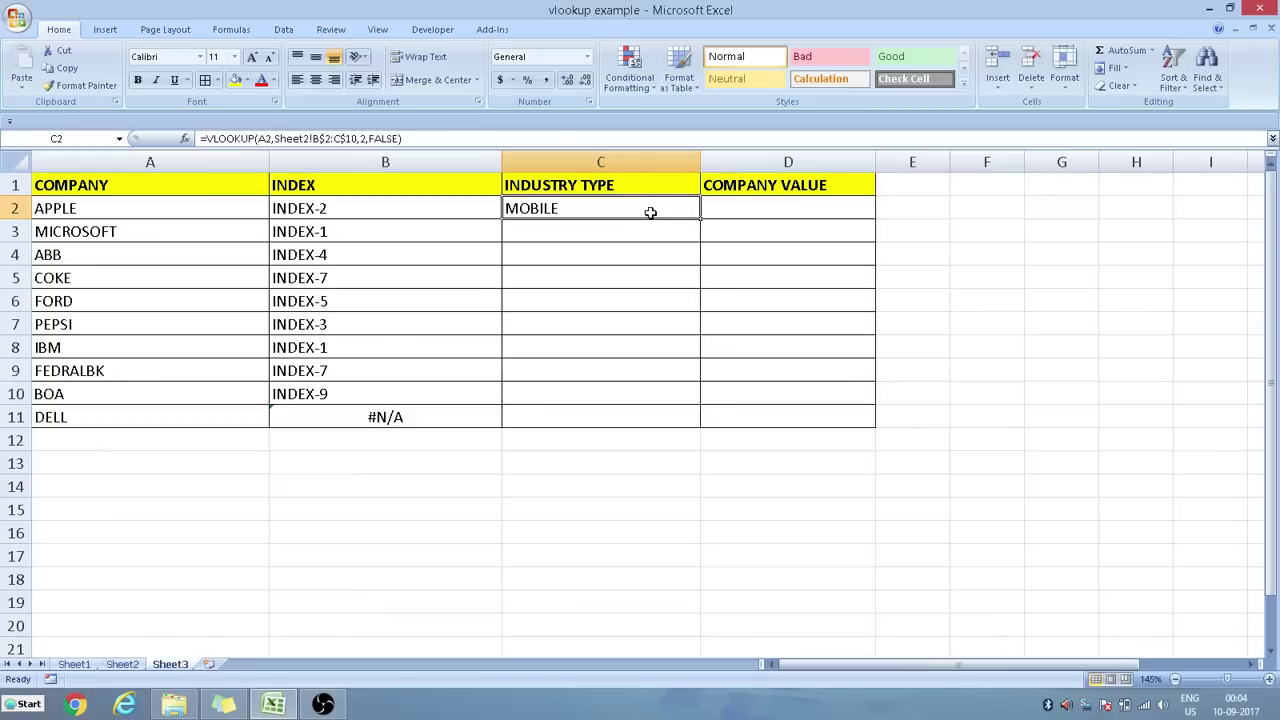
pyautogui.doubleClick(701, 218)
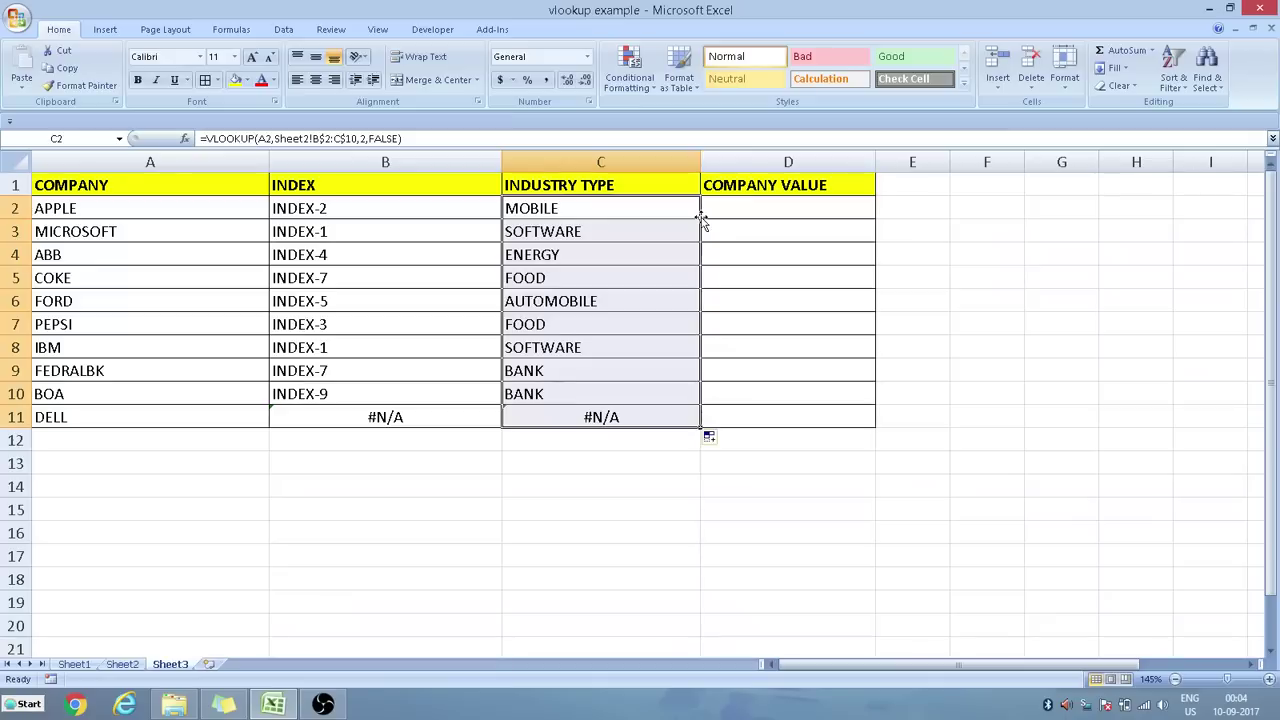
# Inspect the DELL row's industry type result and look for DELL among the companies in B2:B10 on Sheet2.
pyautogui.click(589, 420)
pyautogui.click(154, 420)
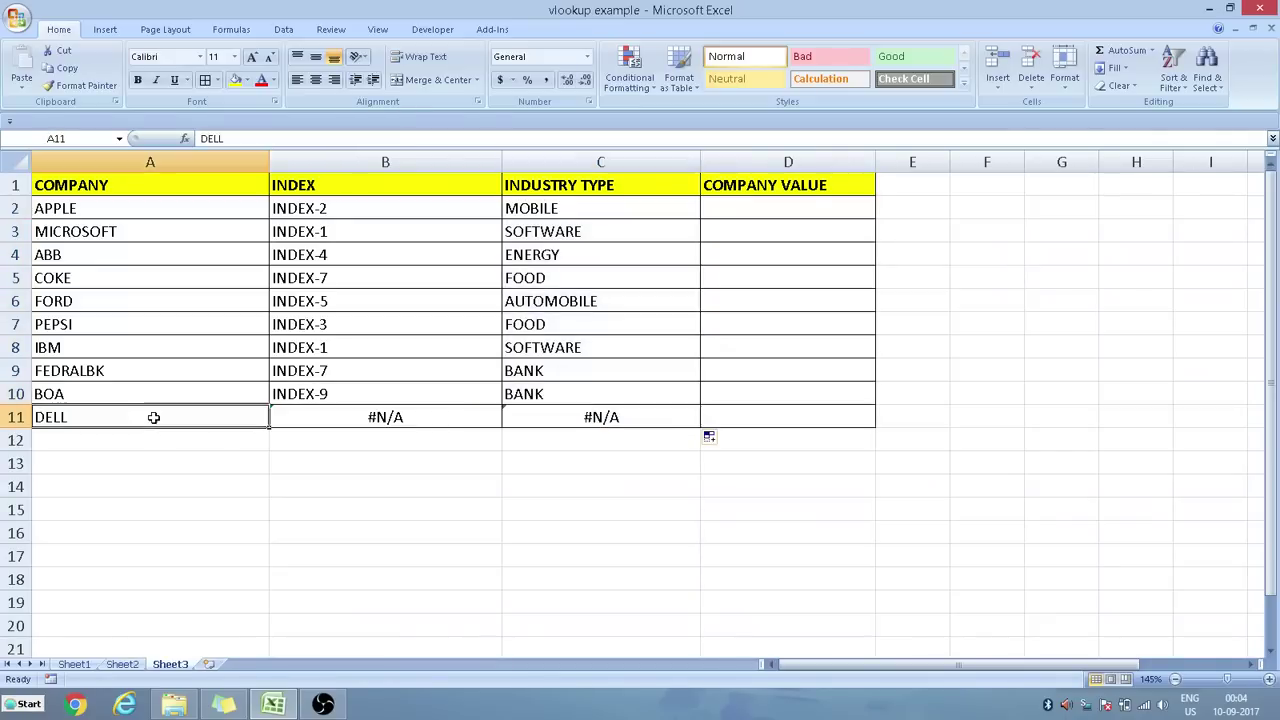
pyautogui.click(122, 664)
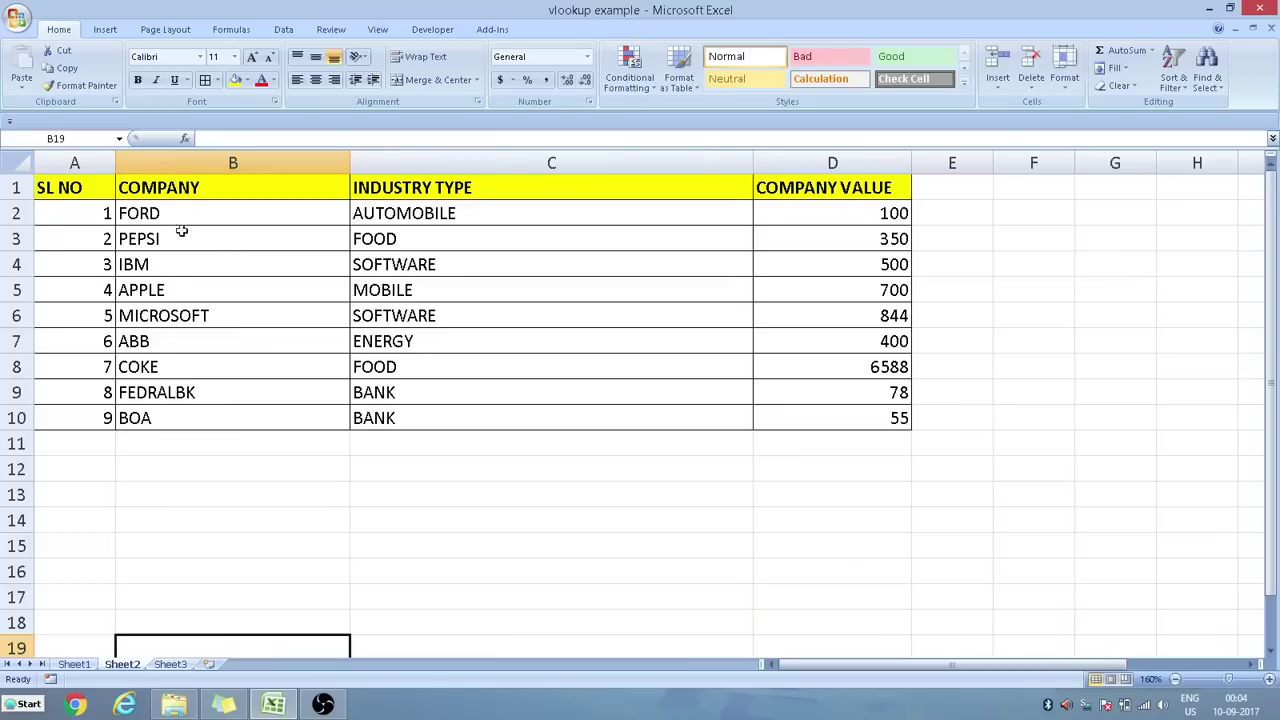
pyautogui.moveTo(175, 218); pyautogui.dragTo(200, 409)
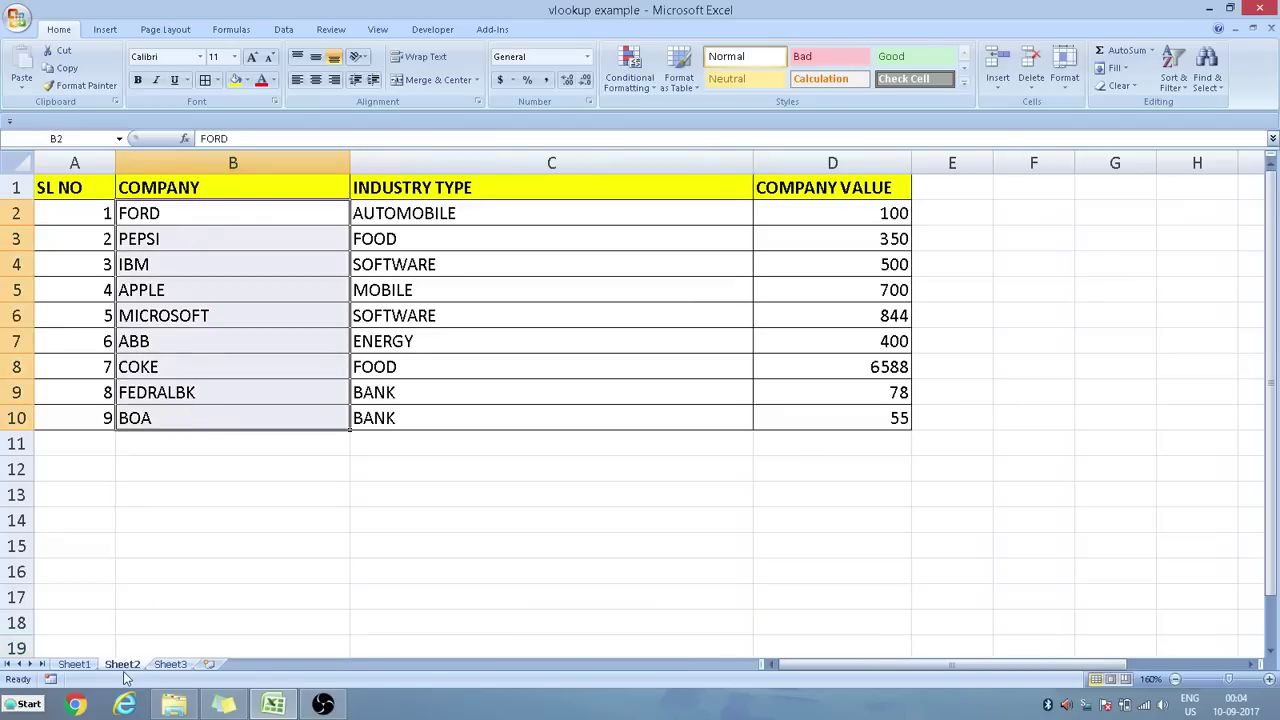
pyautogui.click(170, 664)
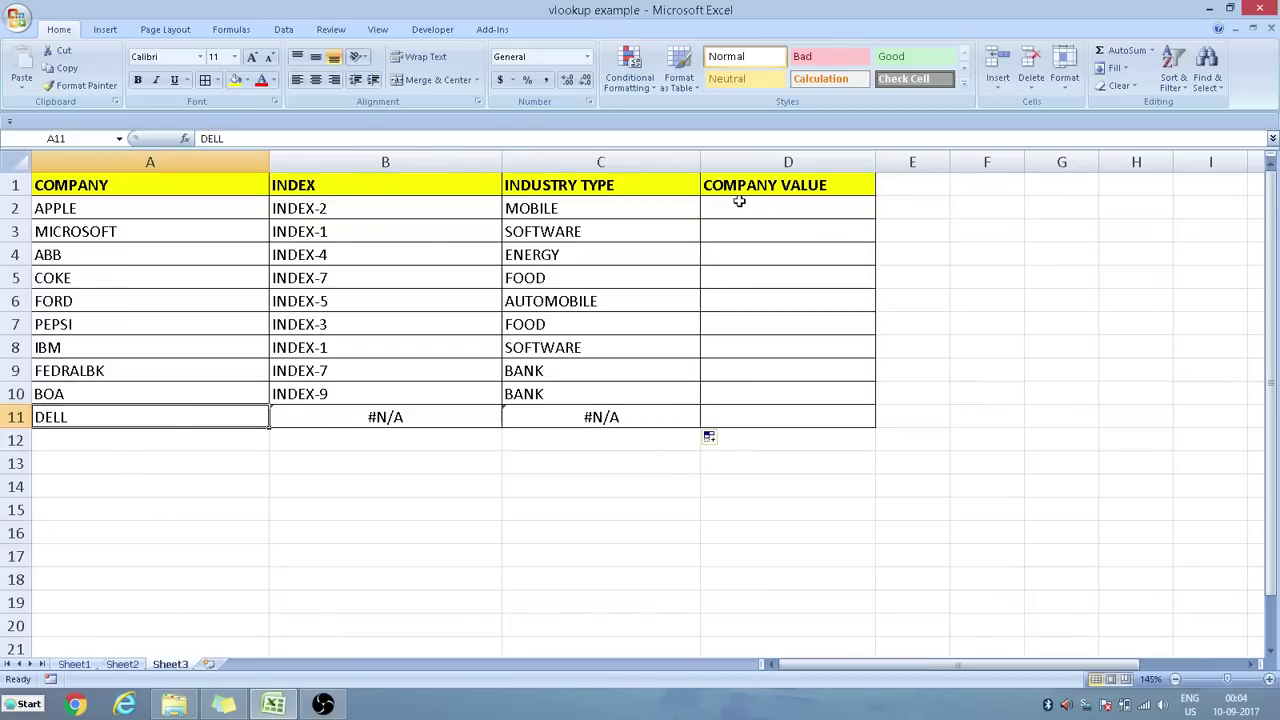
# Review the empty COMPANY VALUE cells D2:D11 on Sheet3 and the source table on Sheet2.
pyautogui.moveTo(748, 215); pyautogui.dragTo(780, 423)
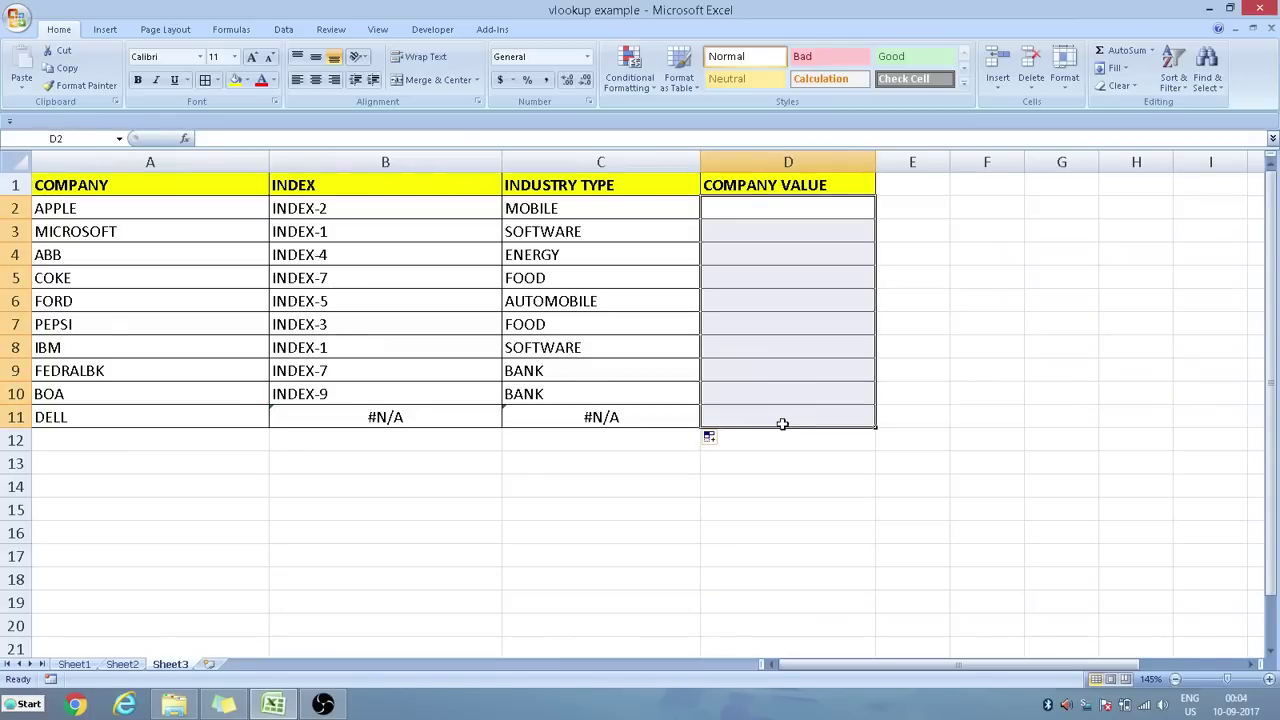
pyautogui.click(451, 511)
pyautogui.click(124, 665)
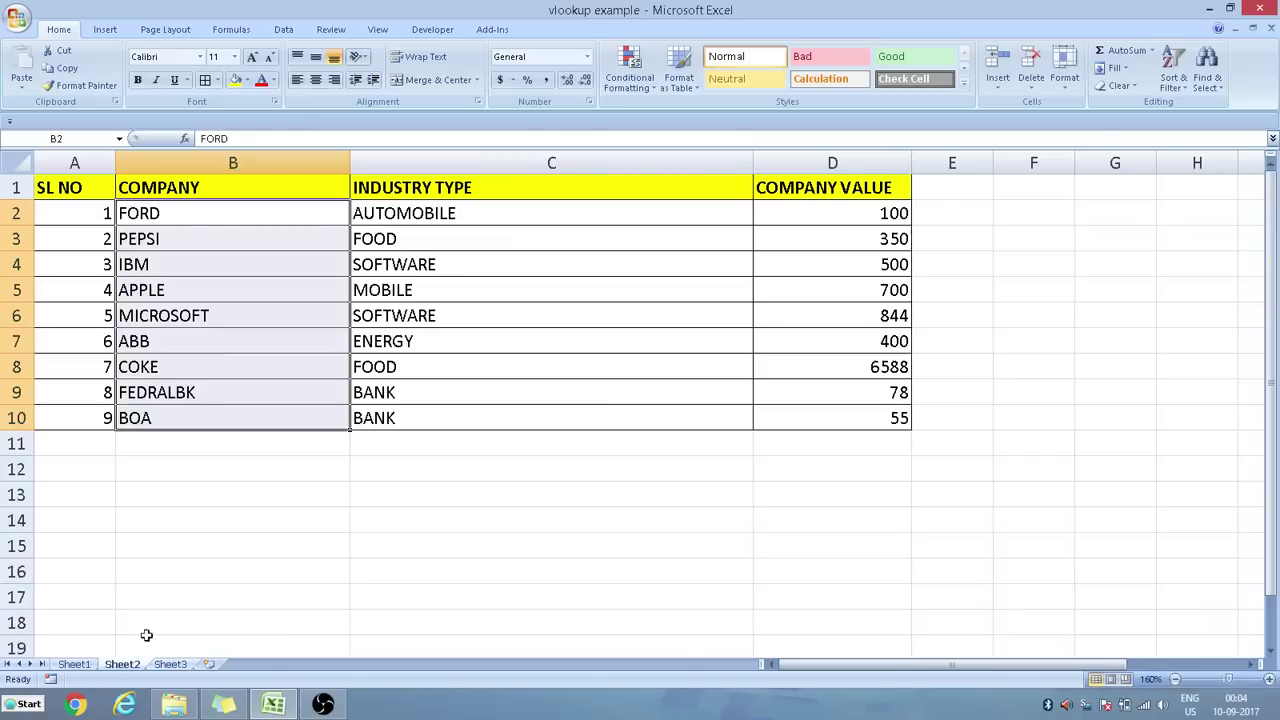
pyautogui.click(300, 523)
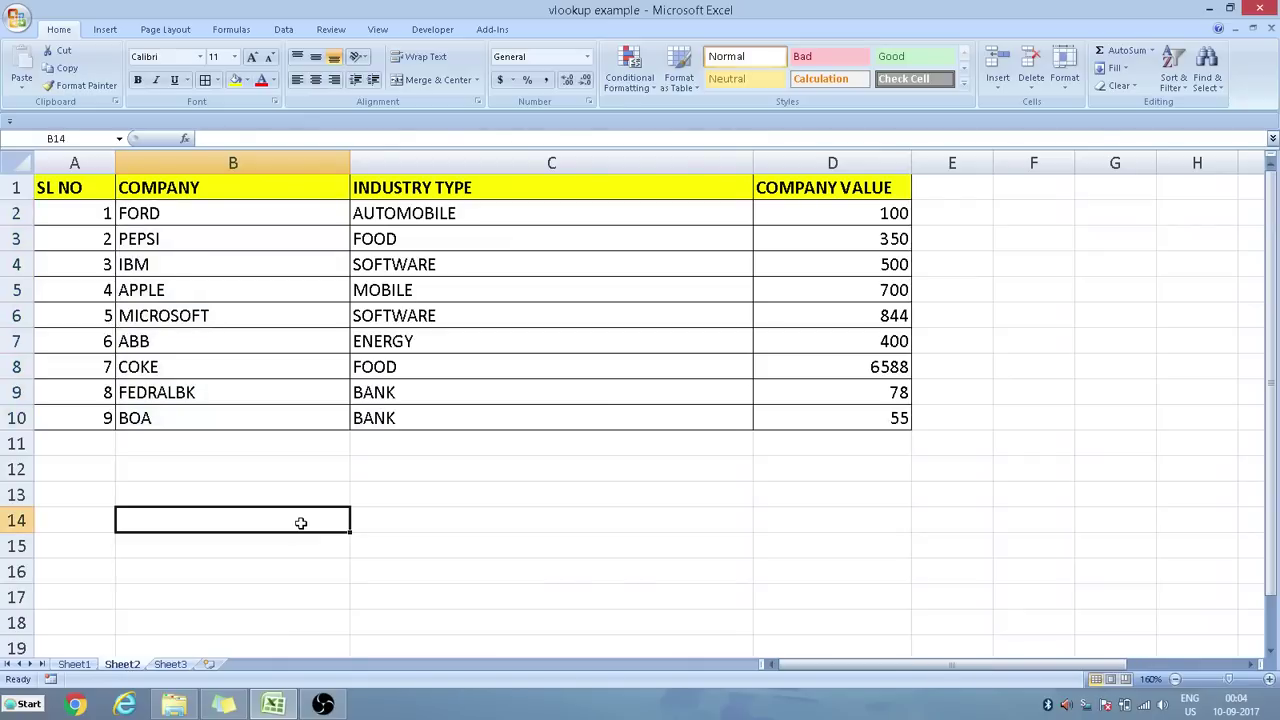
pyautogui.click(170, 664)
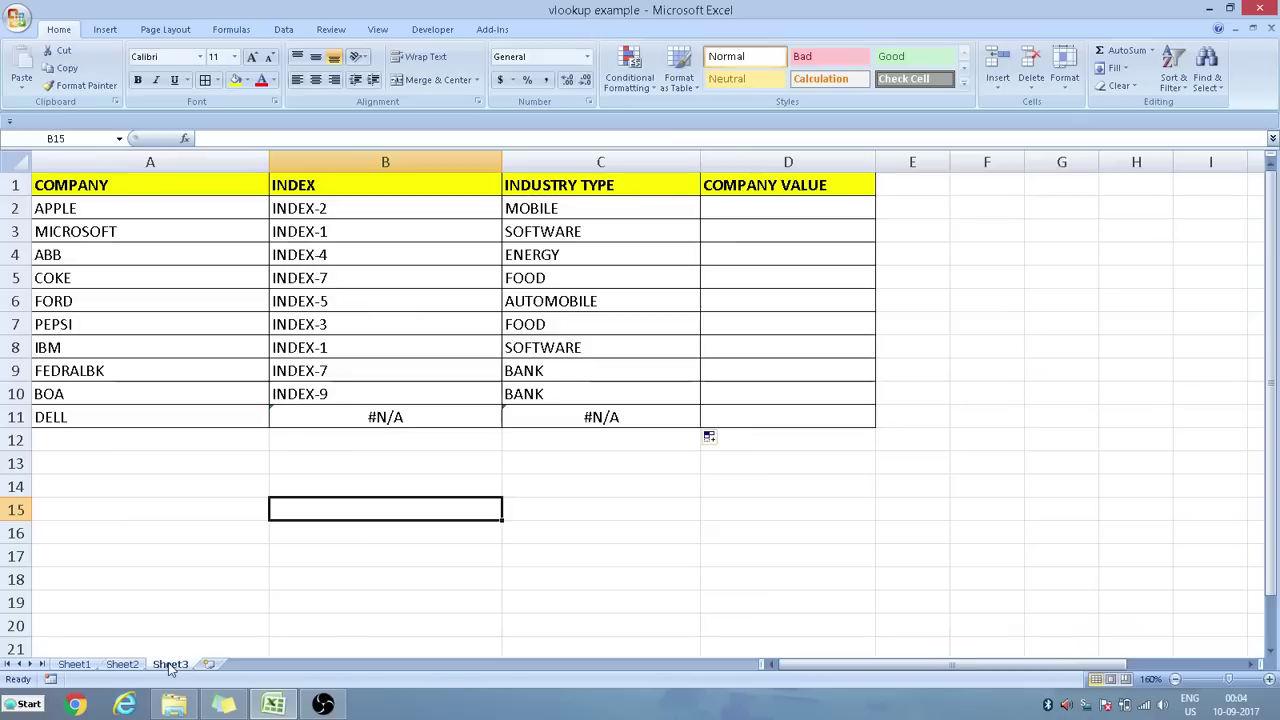
# Start a VLOOKUP formula in D2 of Sheet3 with A2 as the lookup value and Sheet2!B2:D10 as the table array.
pyautogui.click(738, 205)
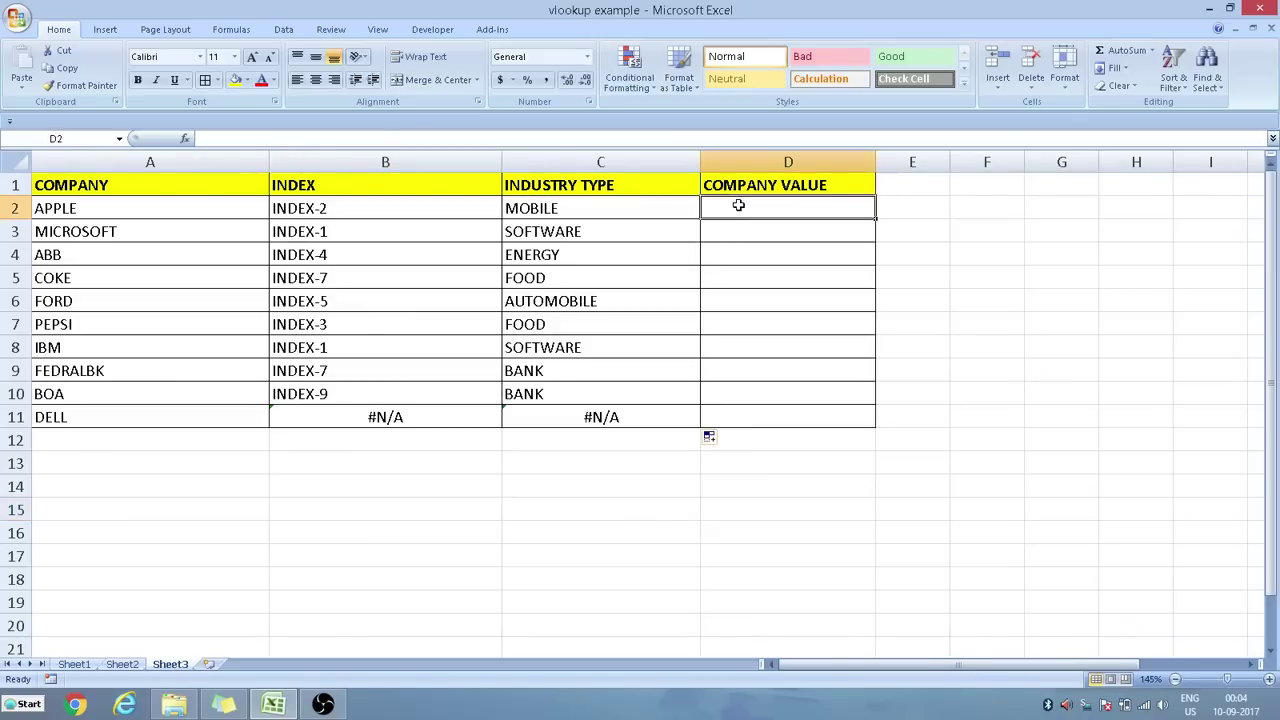
pyautogui.write('=VL')
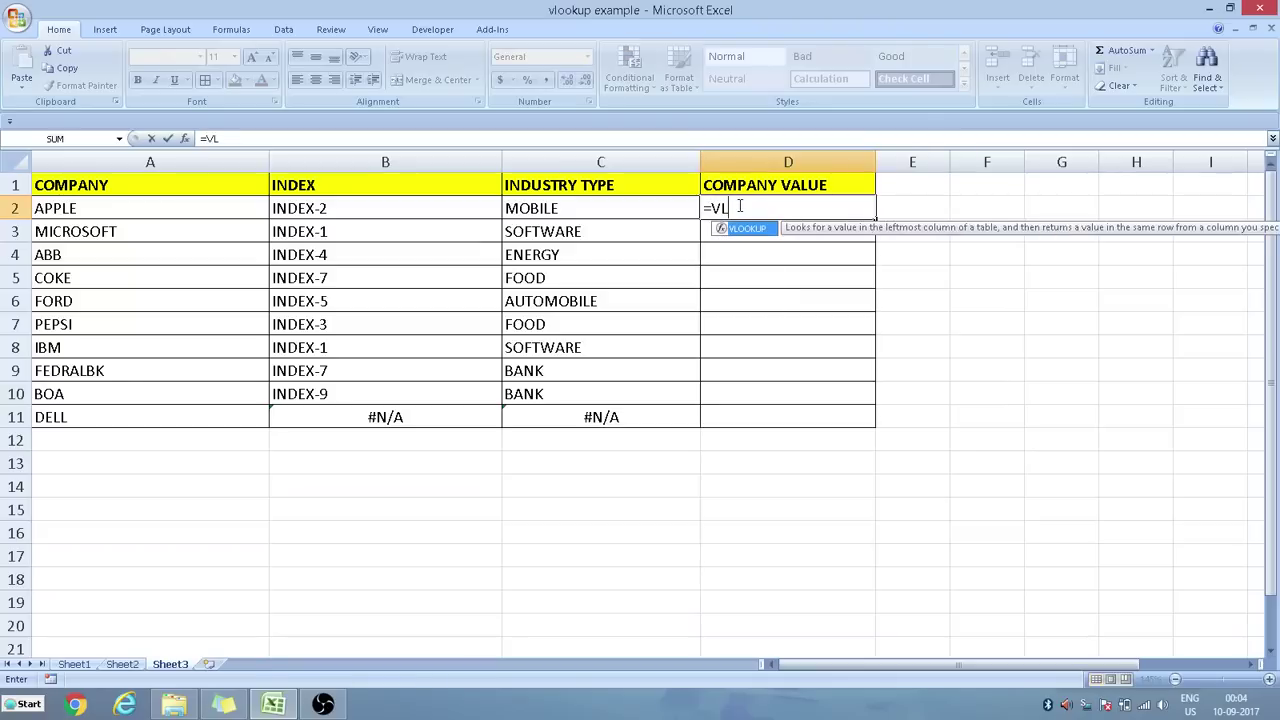
pyautogui.write('OOKUP(')
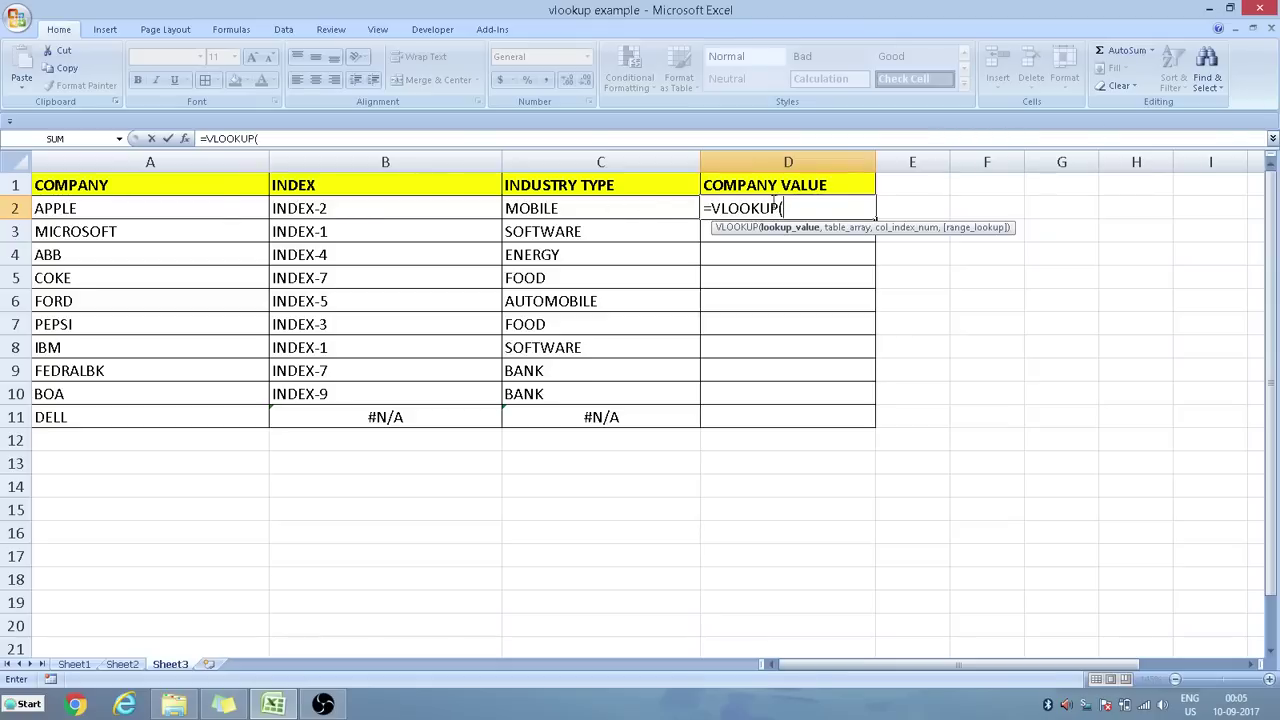
pyautogui.click(79, 207)
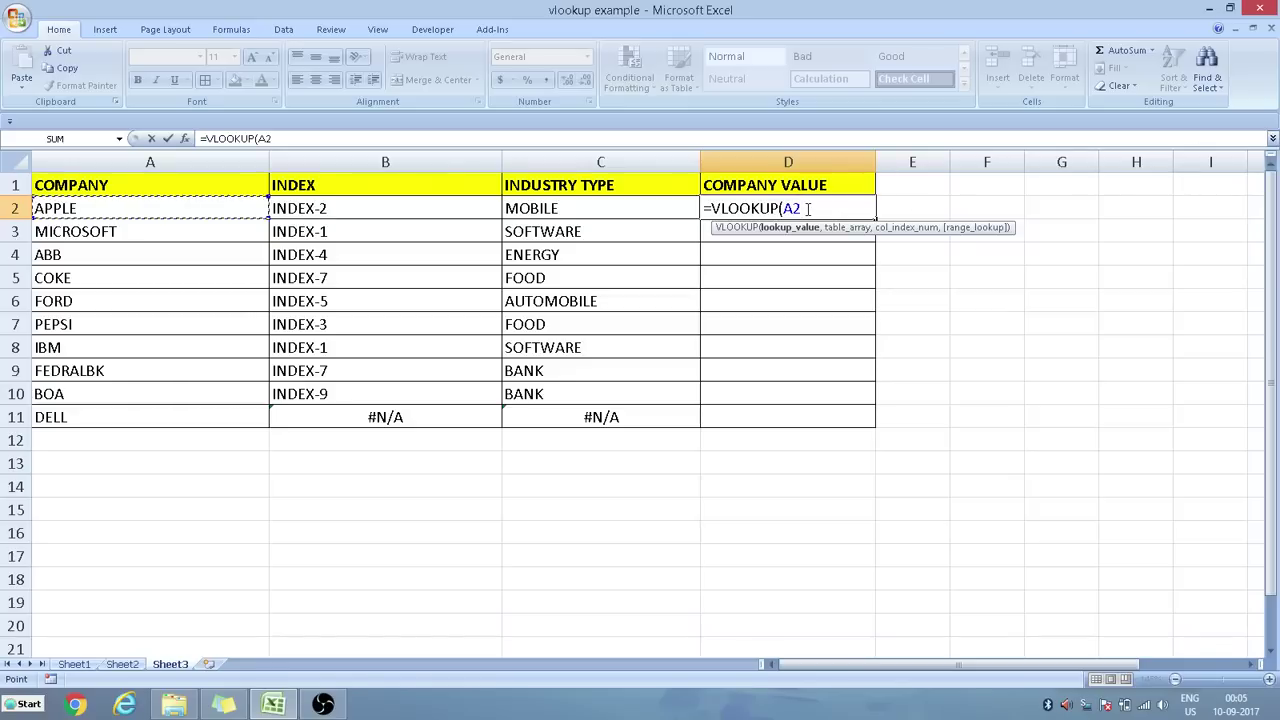
pyautogui.write(',')
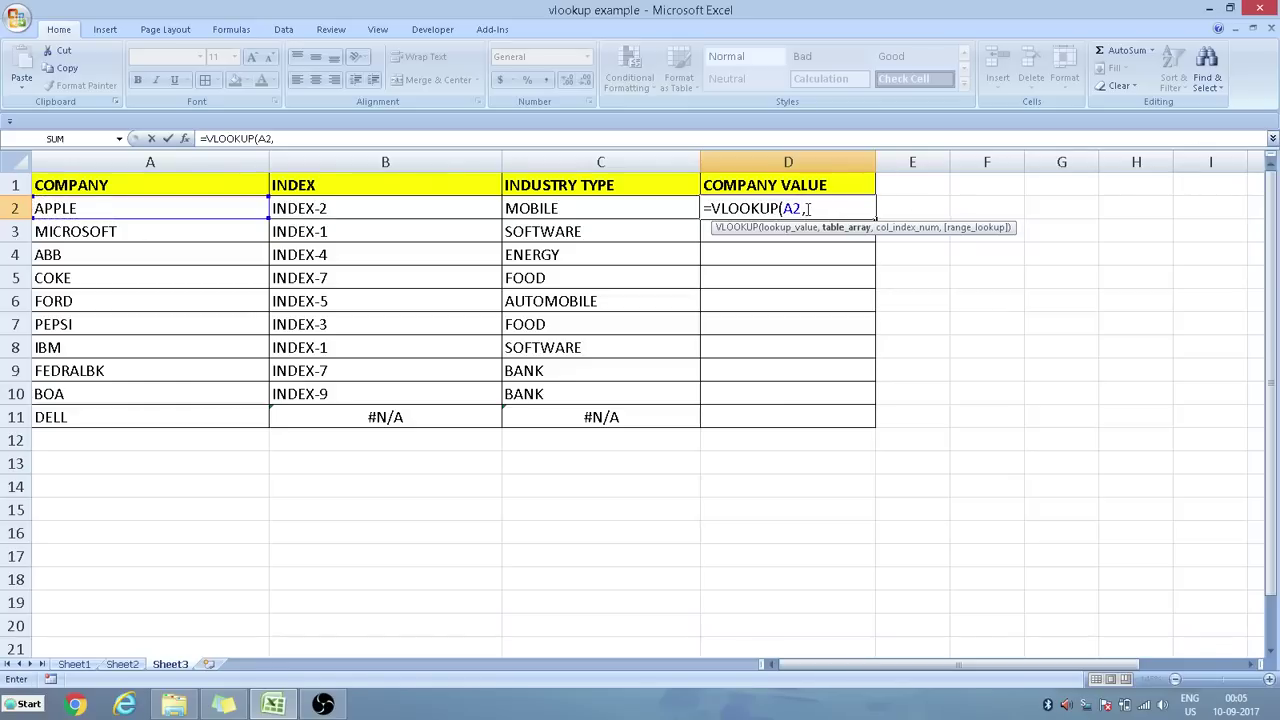
pyautogui.click(128, 664)
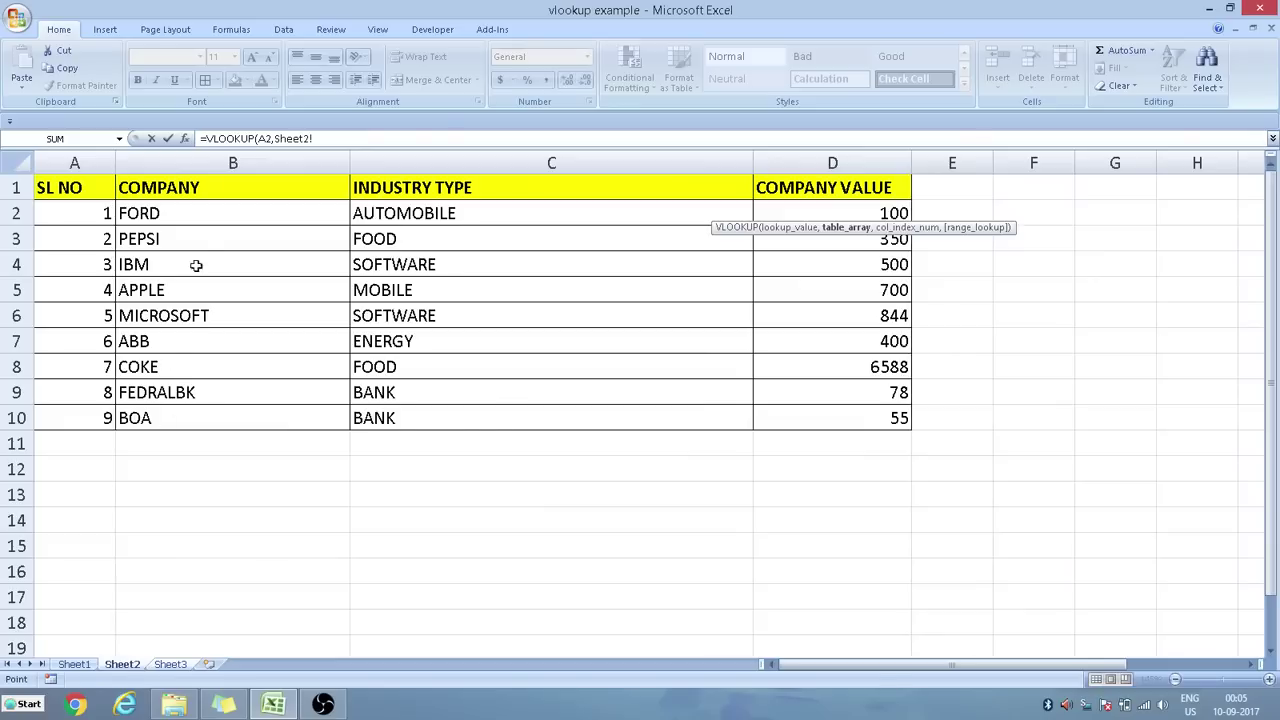
pyautogui.moveTo(203, 210); pyautogui.dragTo(820, 429)
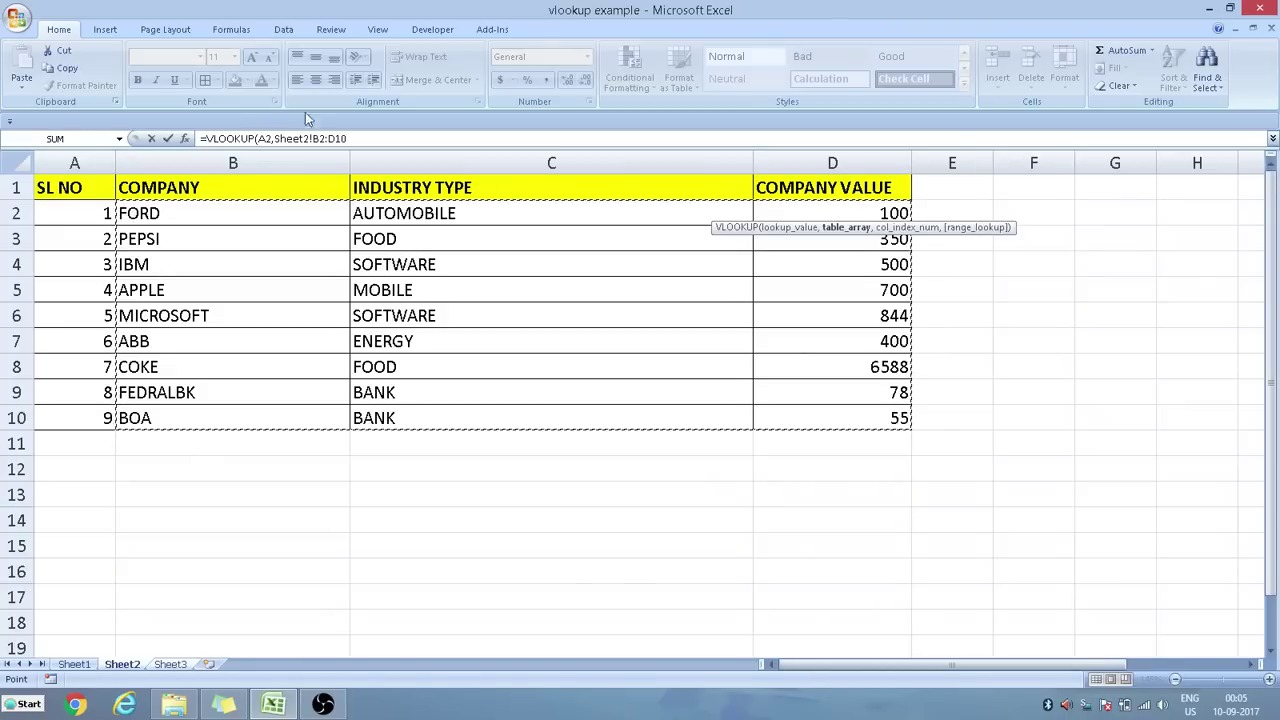
# Complete the D2 formula by row-locking the table array as Sheet2!B$2:D$10, with column index 3 and FALSE for an exact match.
pyautogui.click(320, 139)
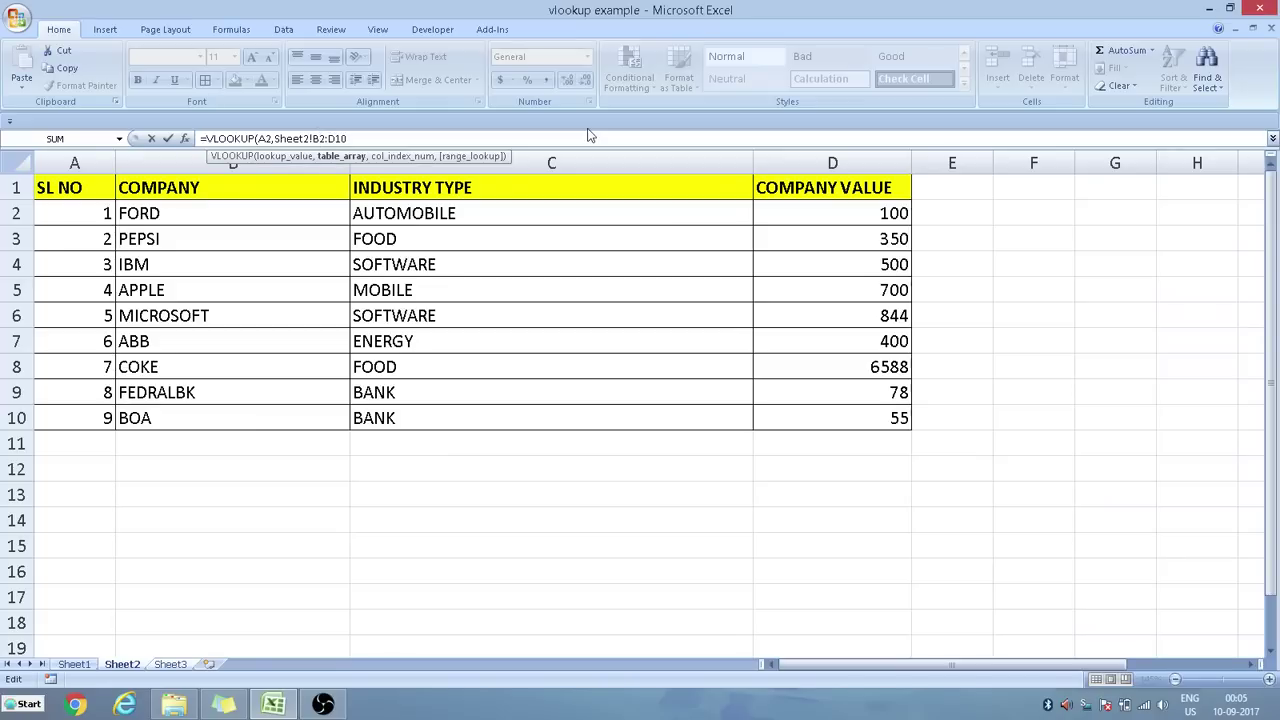
pyautogui.write('$$10,3,3')
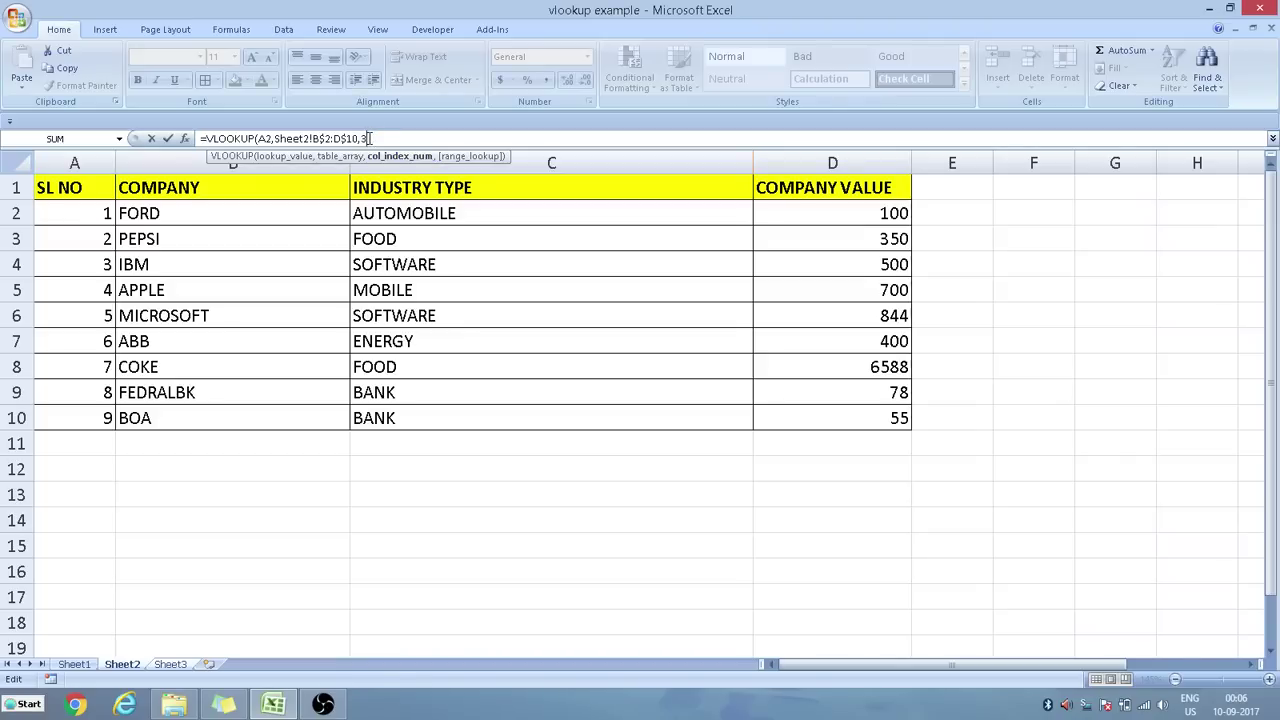
pyautogui.write(',FALSE')
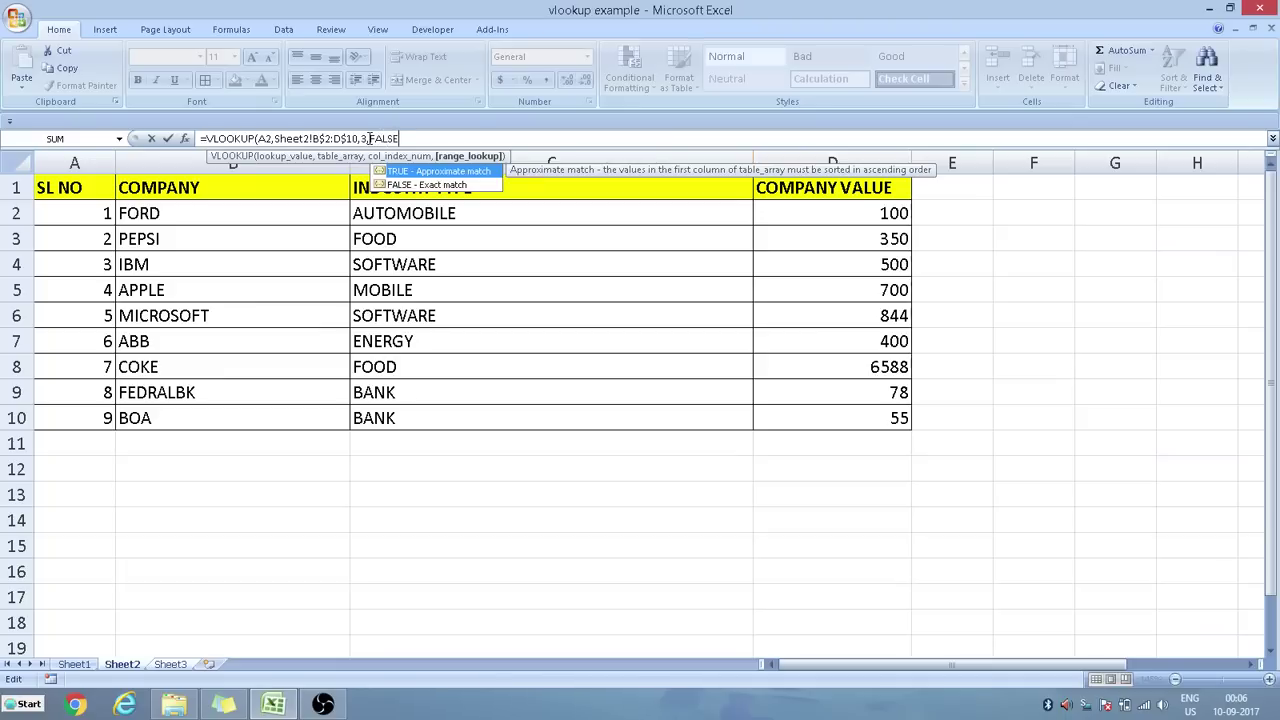
pyautogui.write(')')
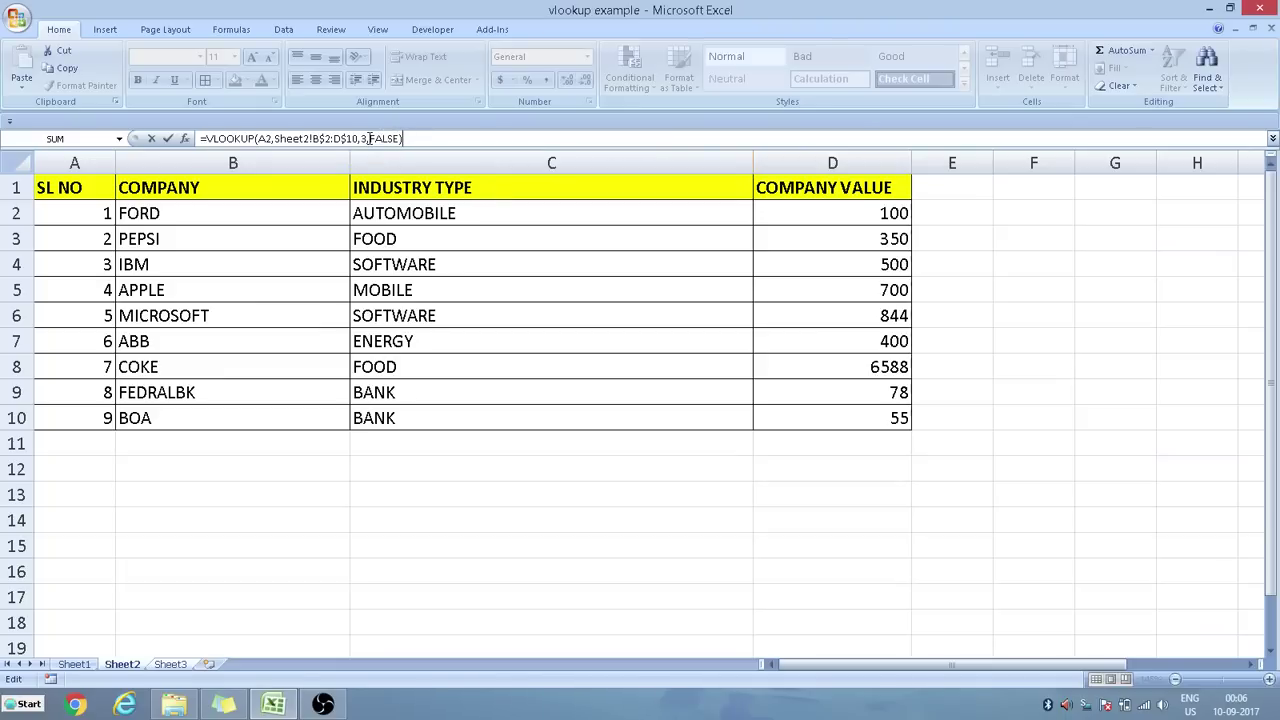
pyautogui.press('Return')
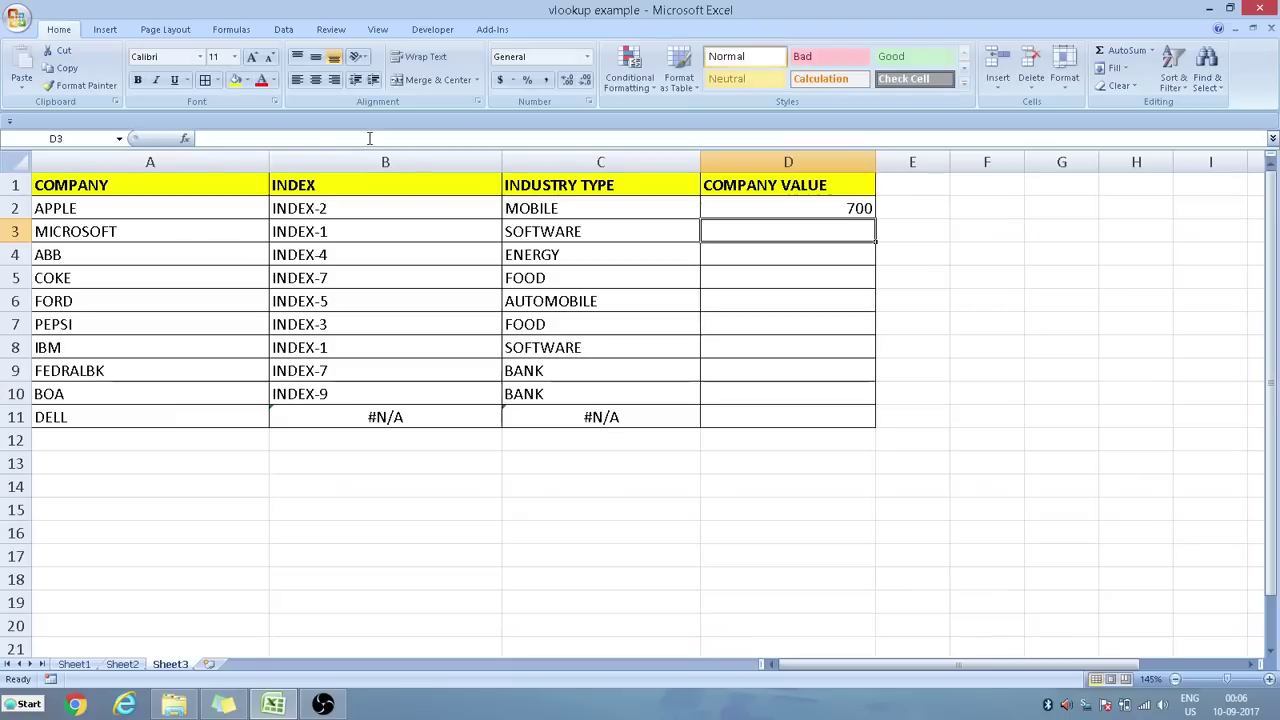
# Check APPLE's company value against Sheet2 and fill the D2 formula down the COMPANY VALUE column to D11 on Sheet3.
pyautogui.click(851, 208)
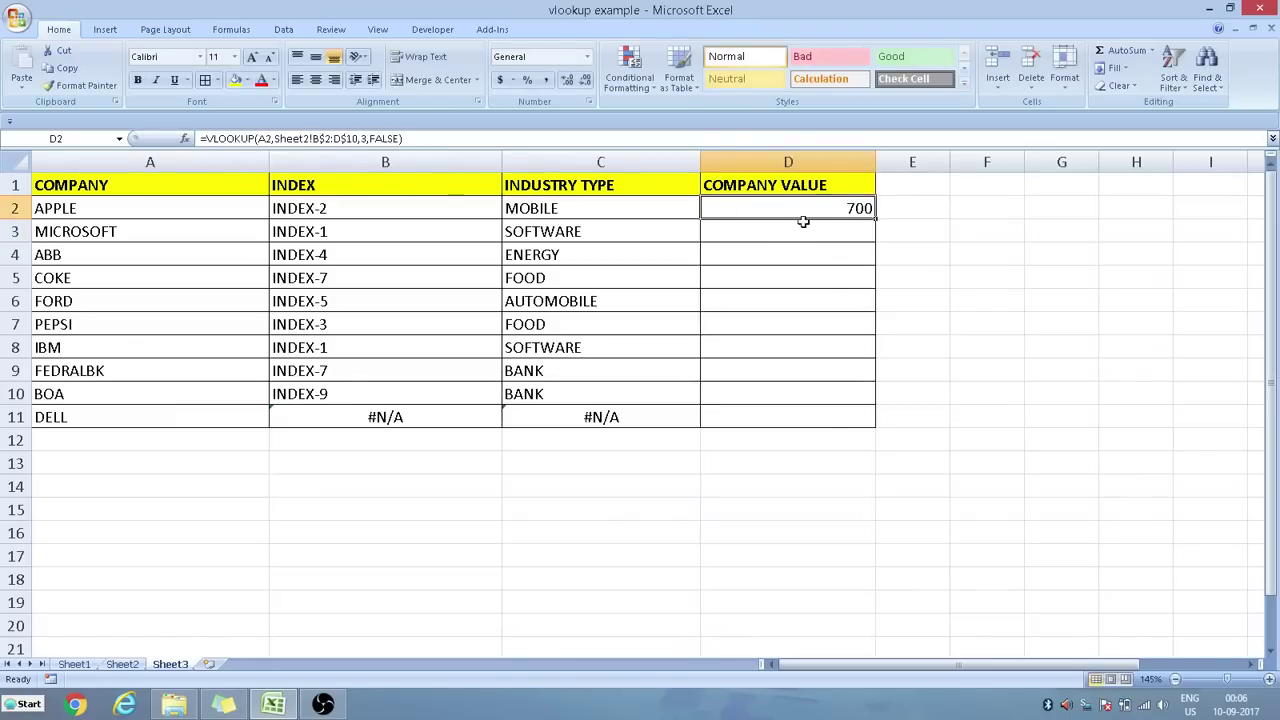
pyautogui.click(158, 210)
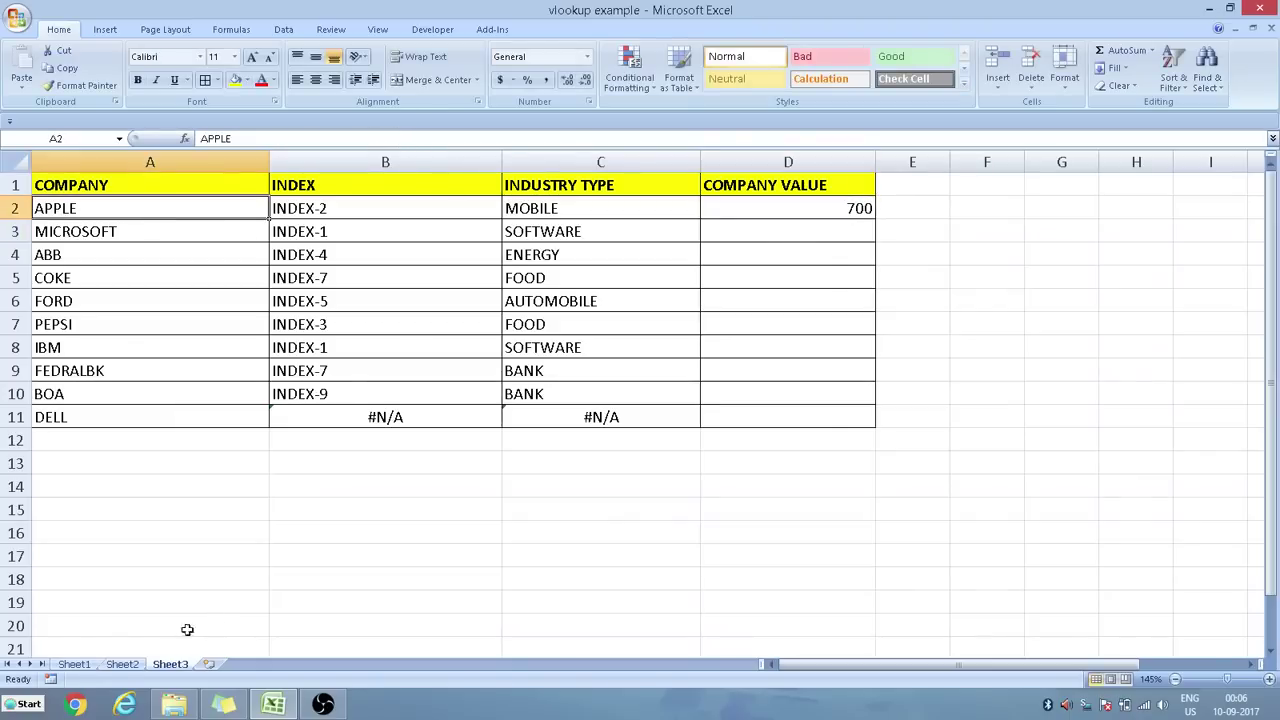
pyautogui.click(123, 663)
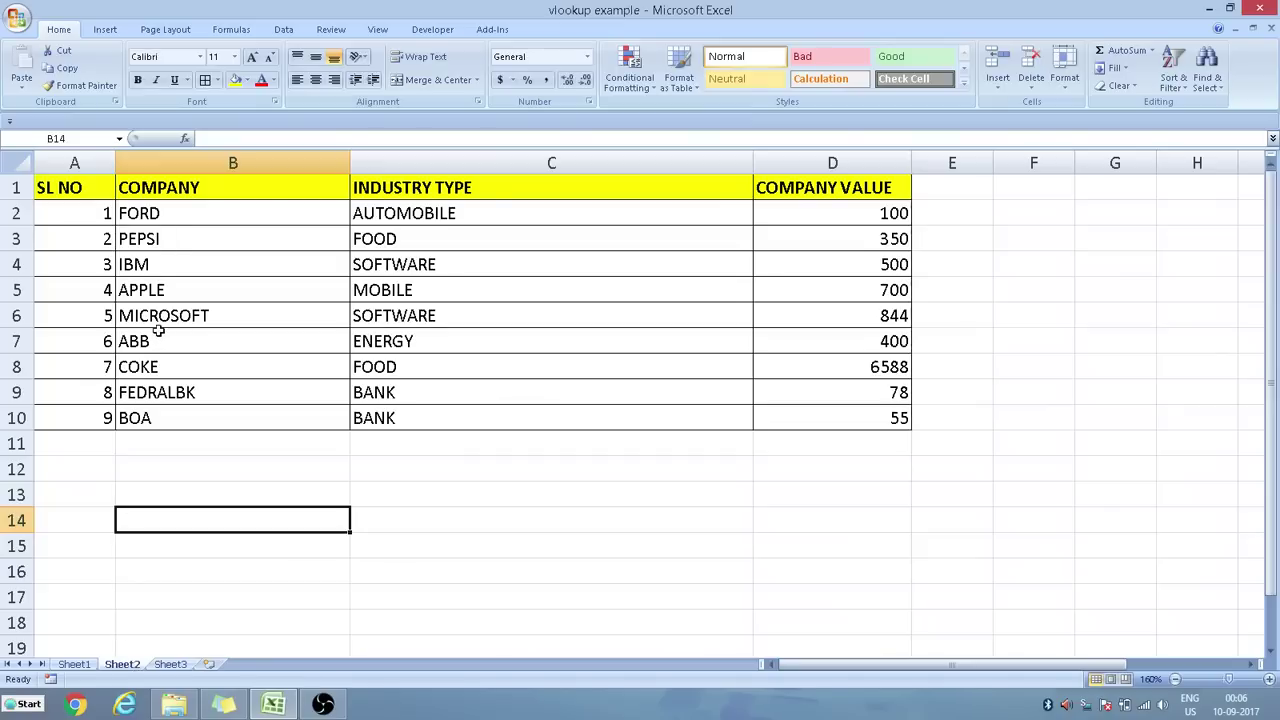
pyautogui.click(166, 292)
pyautogui.click(838, 285)
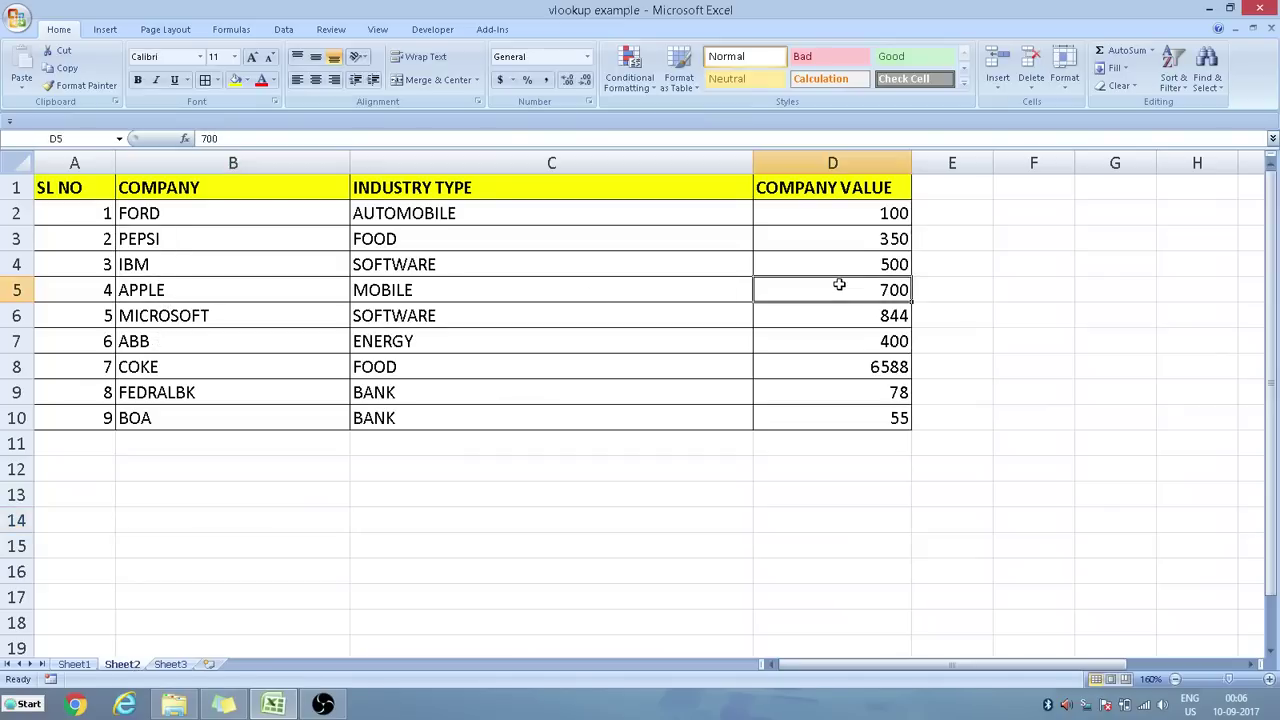
pyautogui.click(170, 664)
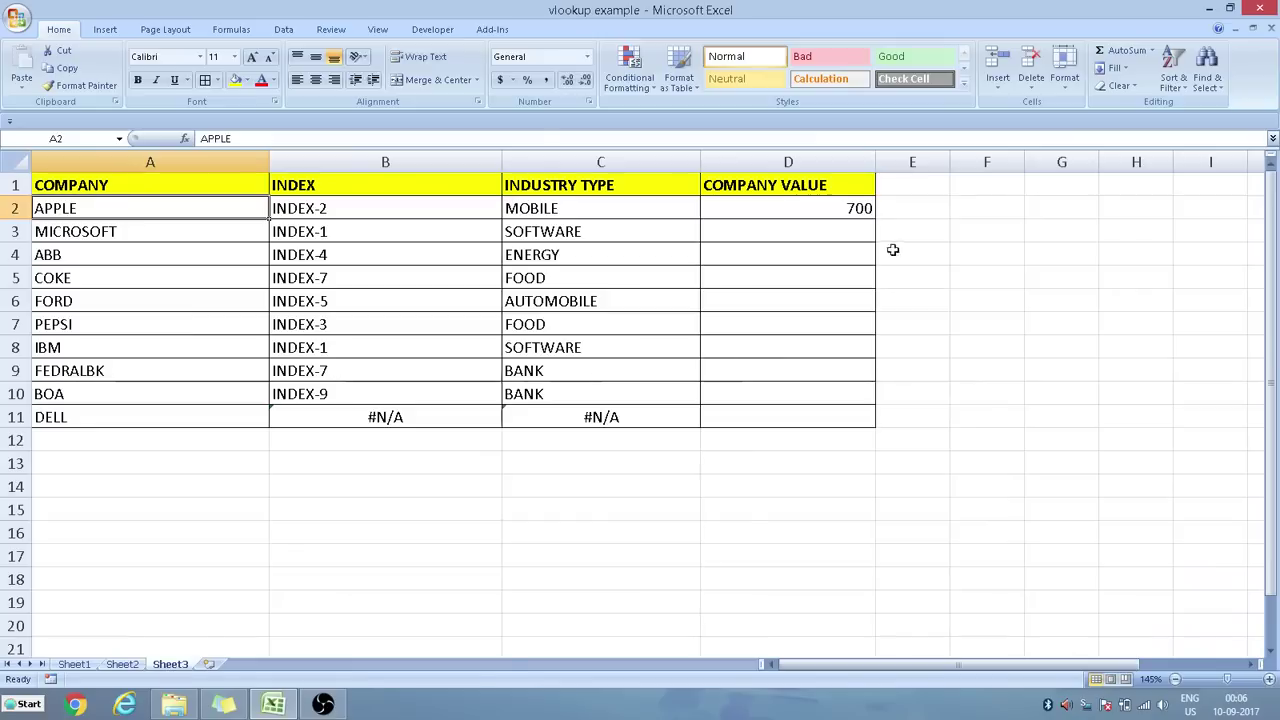
pyautogui.click(860, 210)
pyautogui.doubleClick(873, 217)
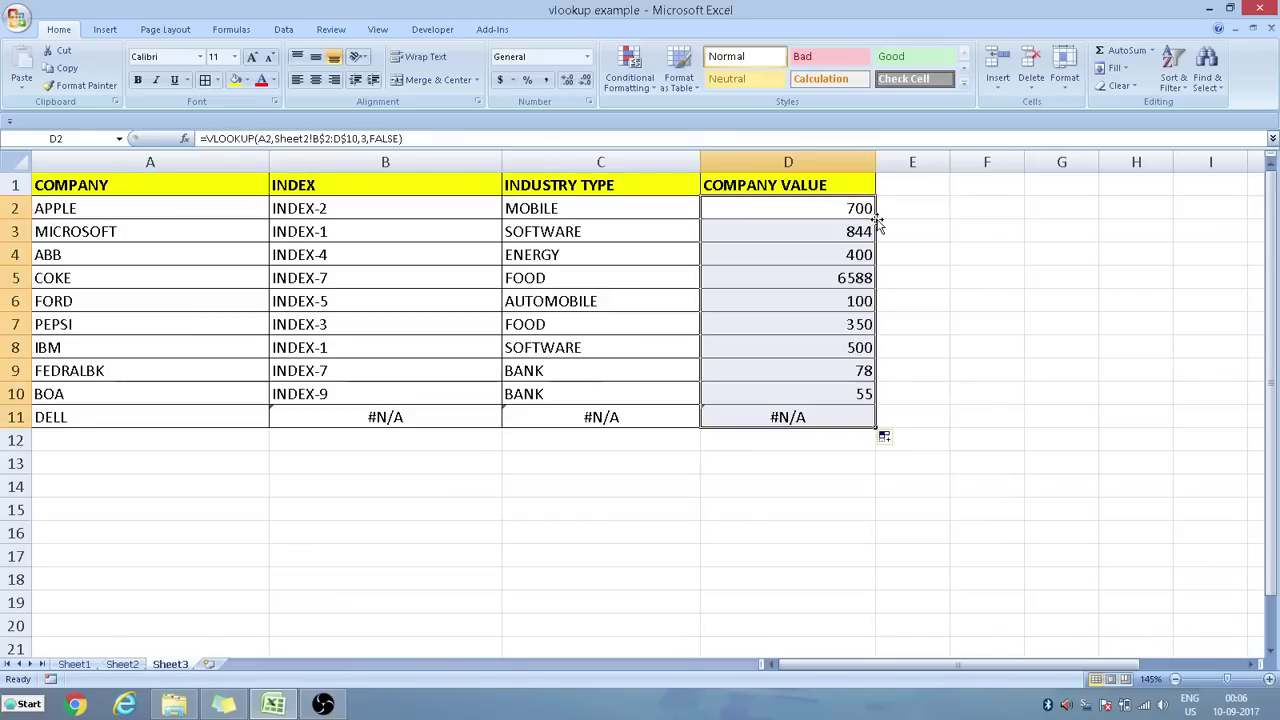
# Review the INDEX, INDUSTRY TYPE and COMPANY VALUE columns on Sheet3 and inspect the DELL row's lookup formulas in B11:D11.
pyautogui.click(957, 279)
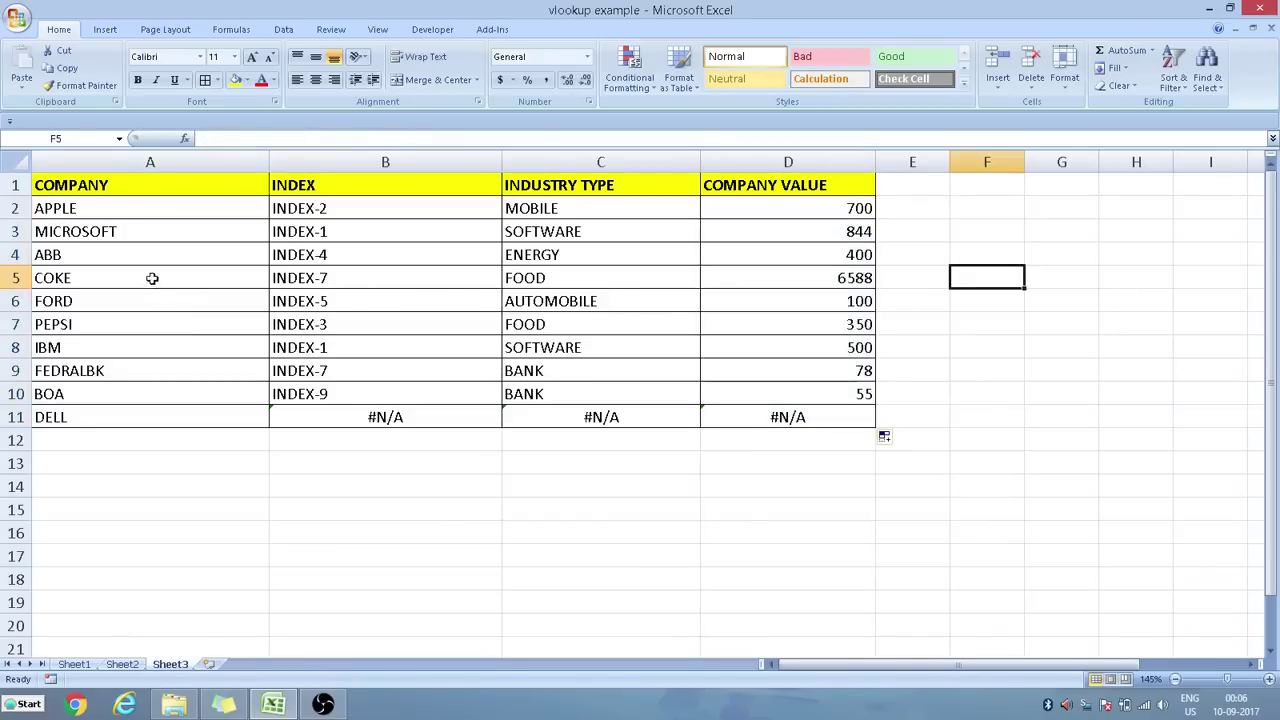
pyautogui.click(328, 191)
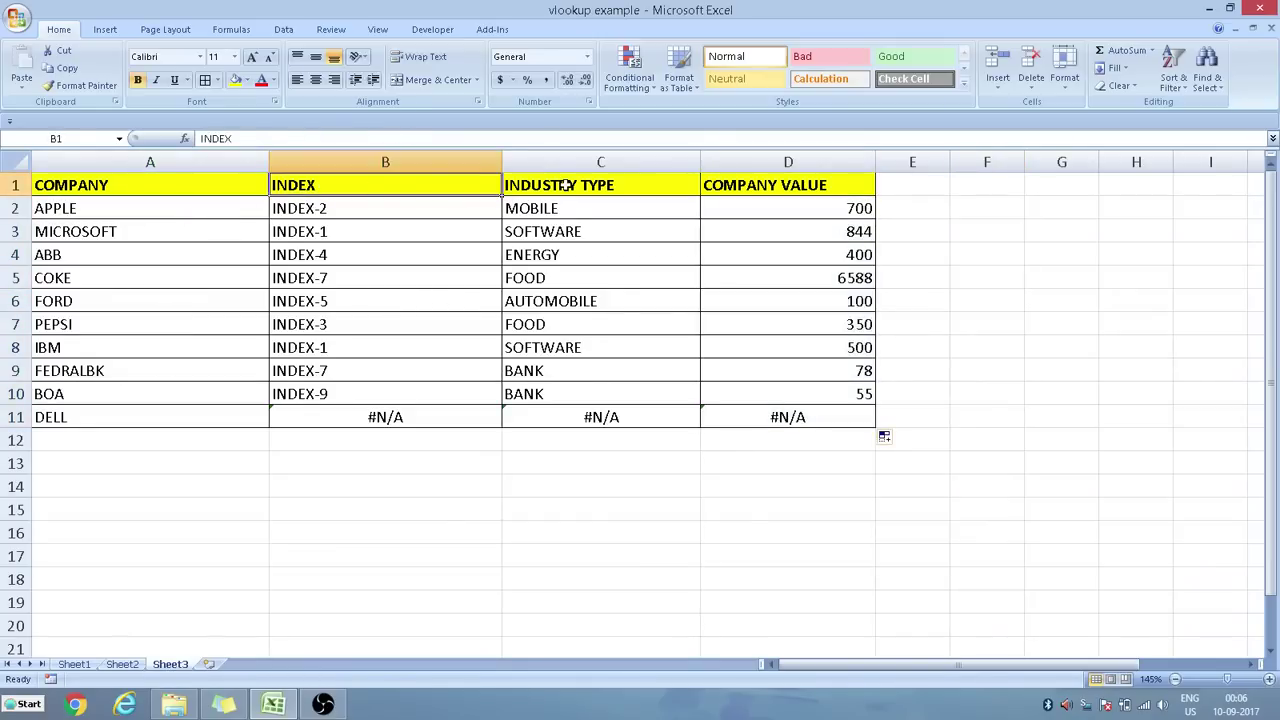
pyautogui.click(622, 192)
pyautogui.click(770, 189)
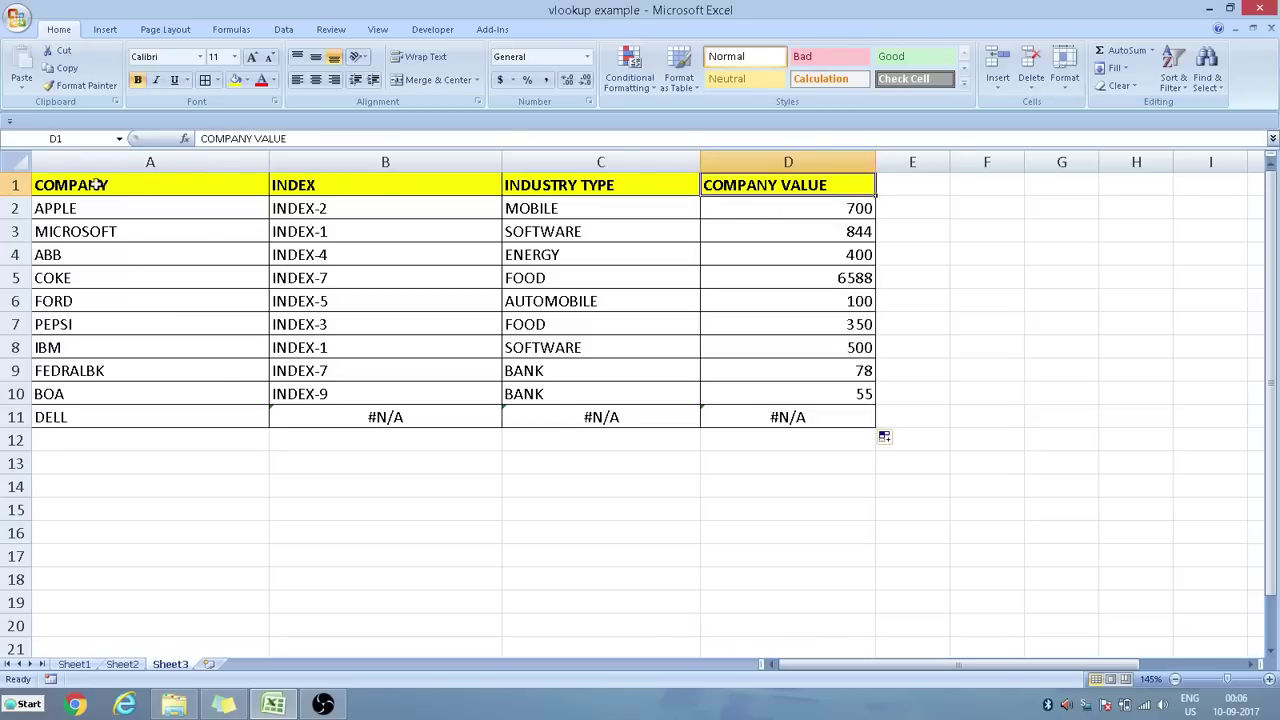
pyautogui.click(485, 485)
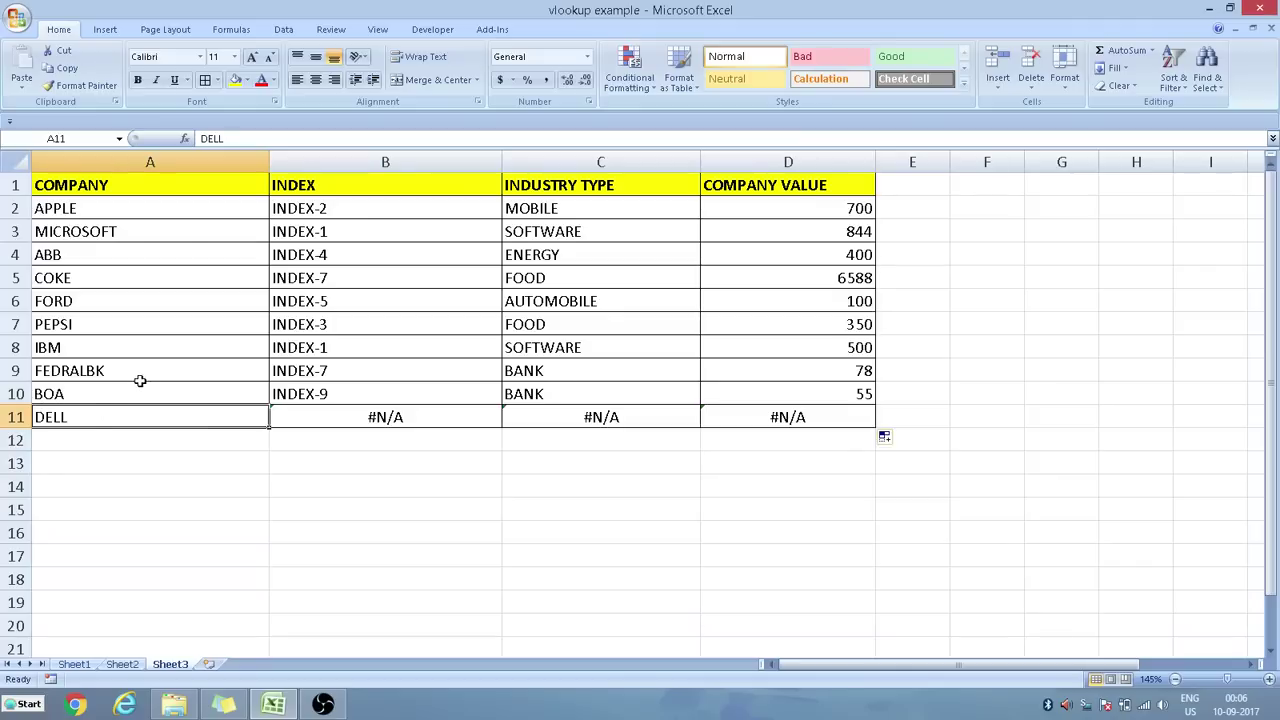
pyautogui.click(372, 416)
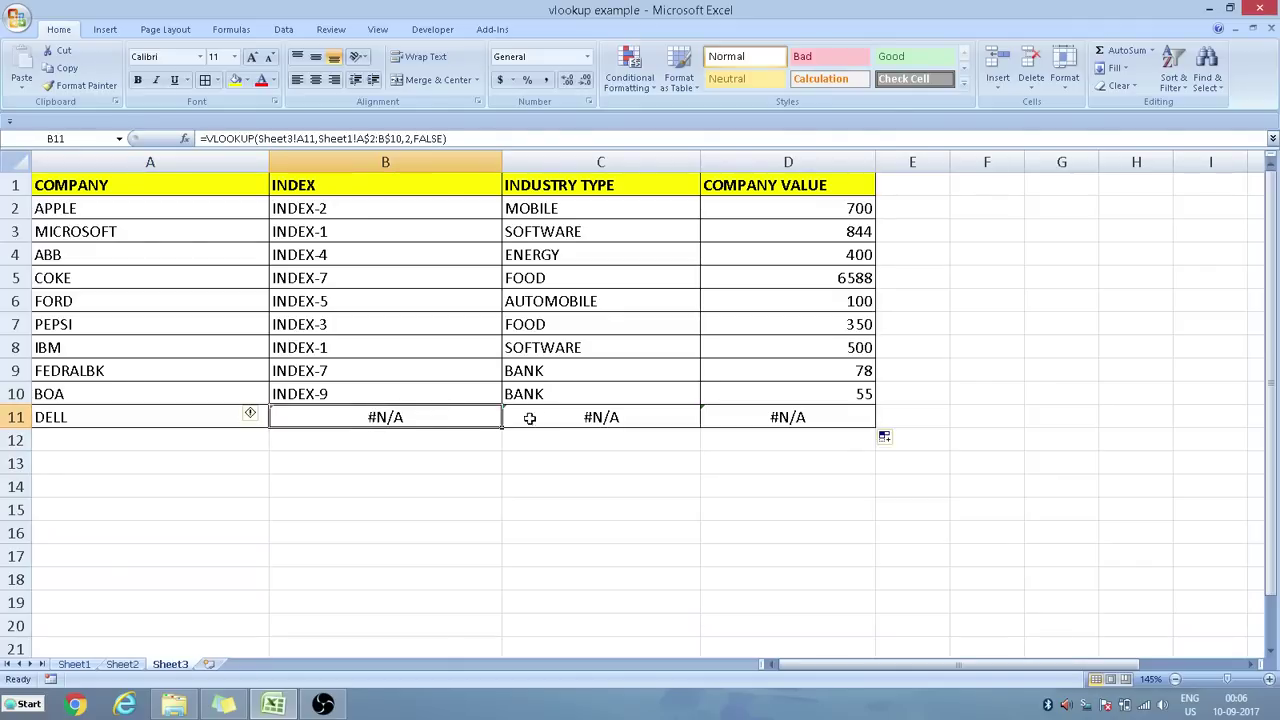
pyautogui.click(585, 420)
pyautogui.click(762, 416)
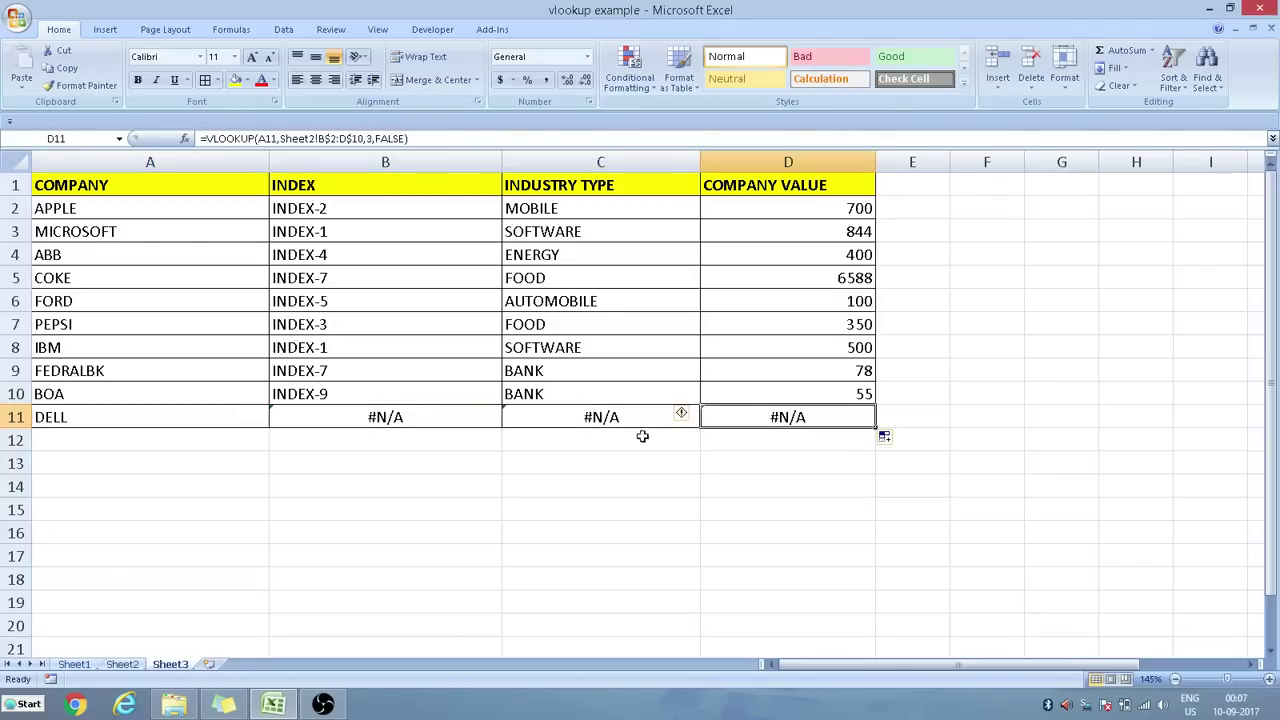